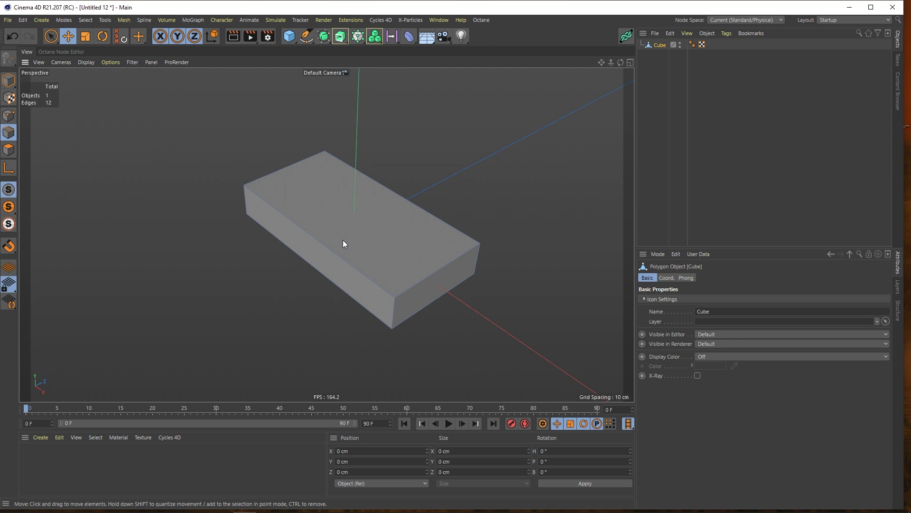
Loop-cut the box through its middle lengthwise at 50% and crosswise, and add a lengthwise cut near each long side.
key(k)
key(k)
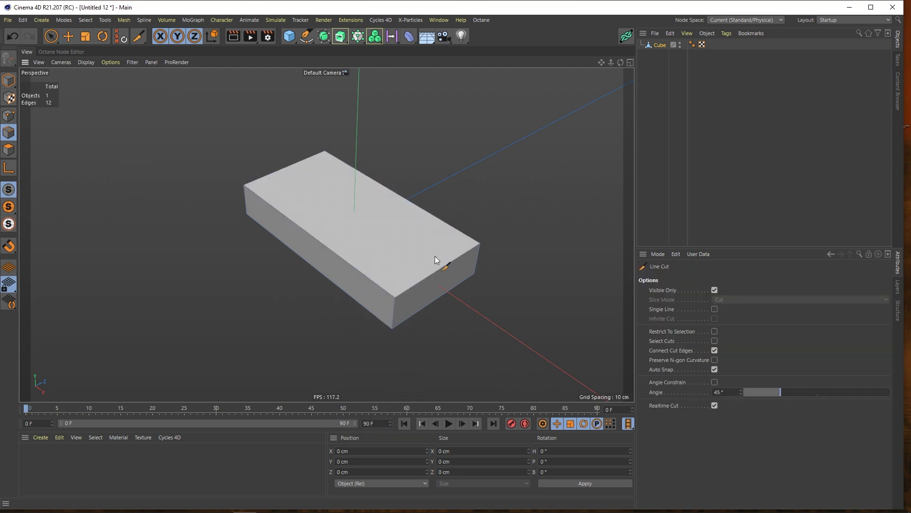
key(k)
key(l)
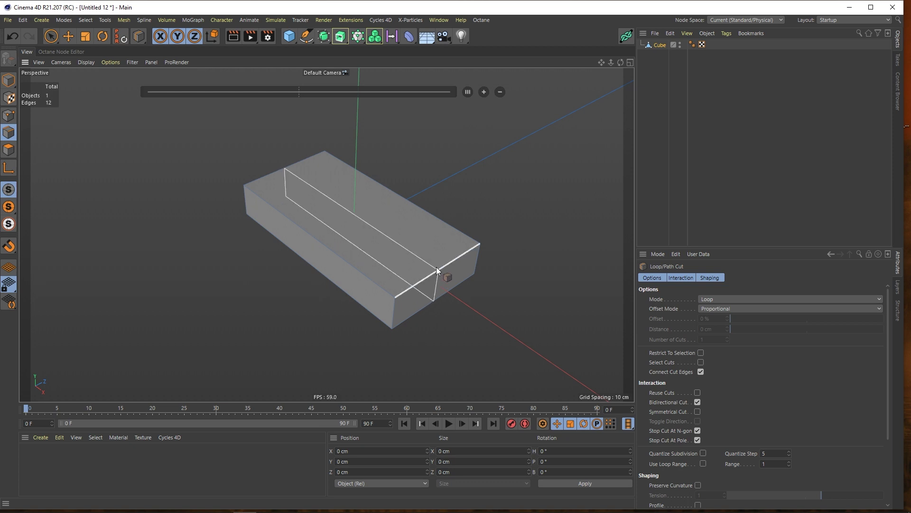
mouse_move(437, 267)
alt+mouse_down()
mouse_move(423, 266)
mouse_move(429, 272)
alt+mouse_up()
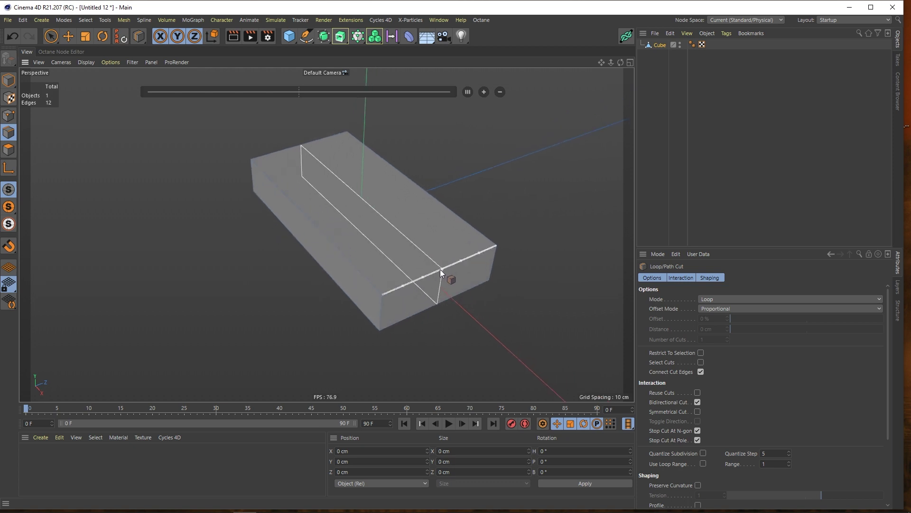
click(440, 269)
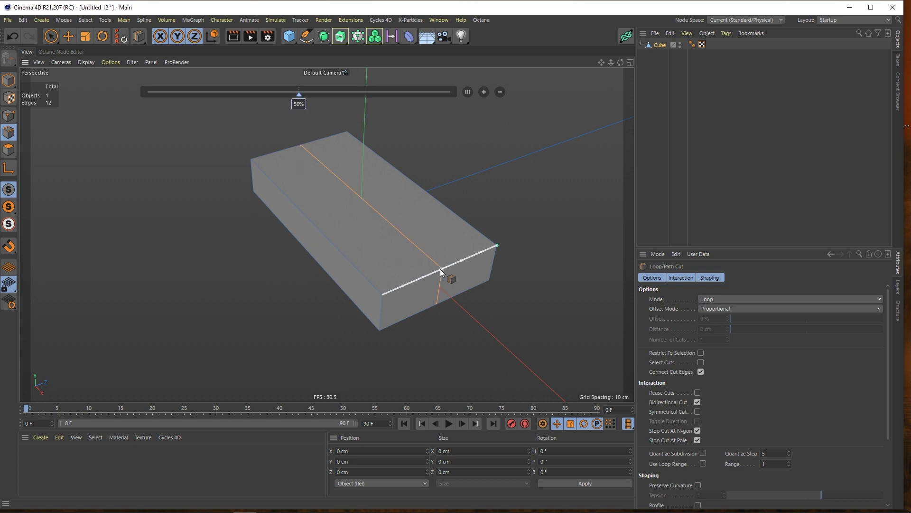
click(311, 225)
click(404, 289)
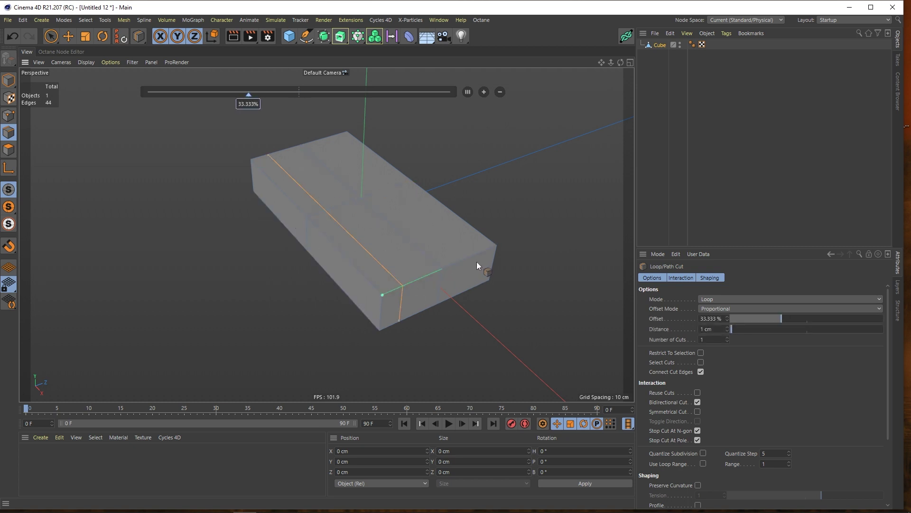
click(477, 253)
Add a crosswise loop cut between the middle and each short end, plus one around the side faces at 50%.
click(369, 281)
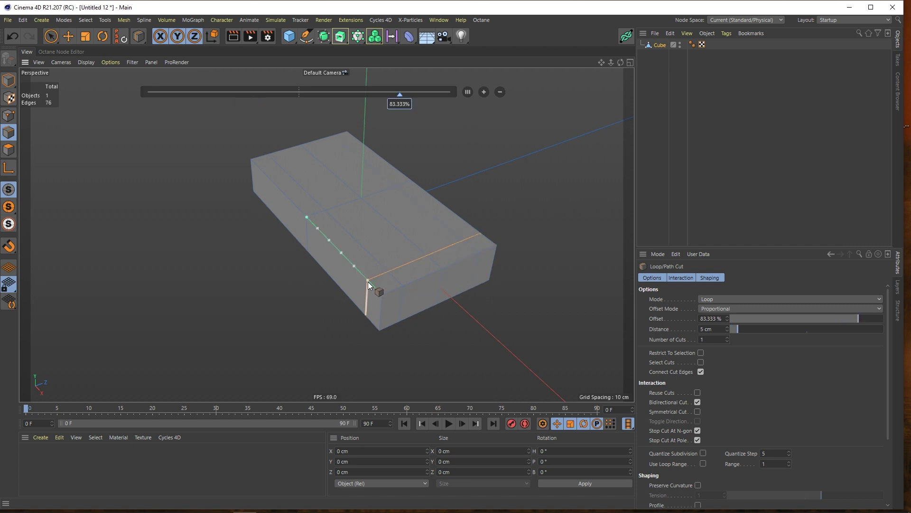
click(13, 35)
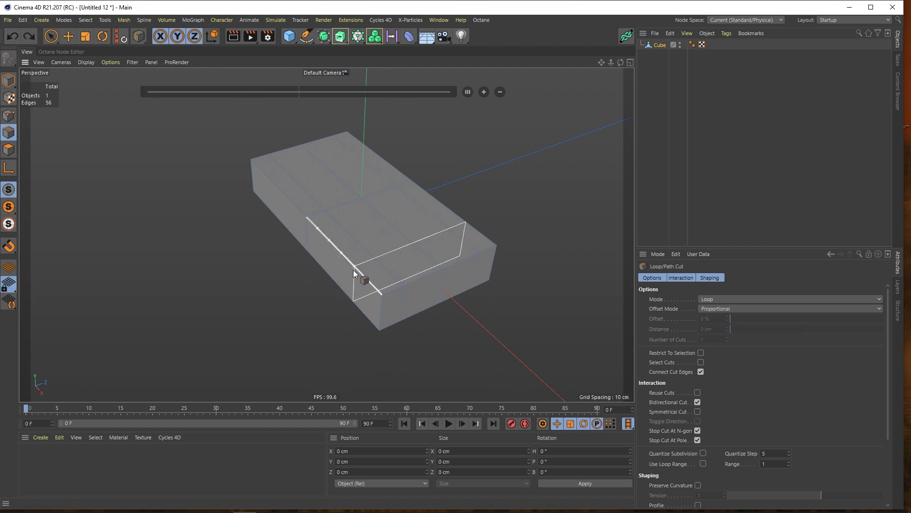
click(353, 267)
click(269, 179)
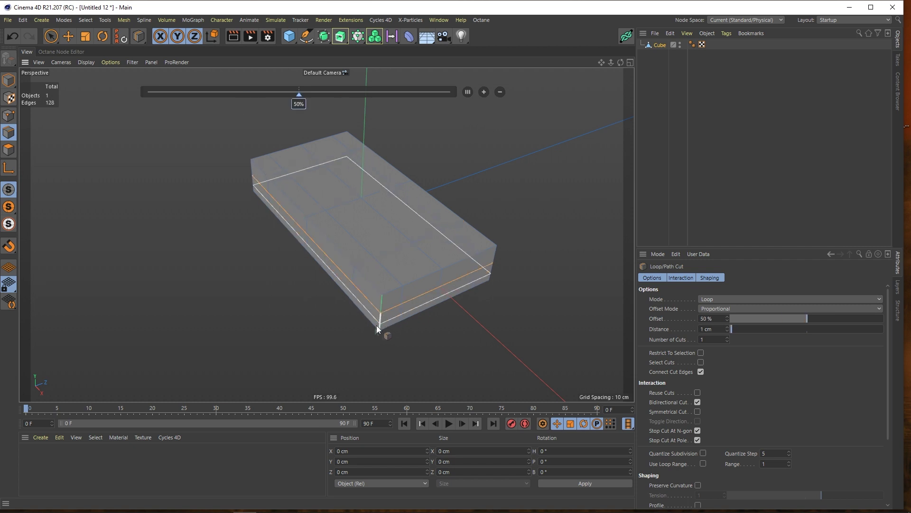
click(374, 313)
Select the middle crosswise edge loop through the full thickness and raise it about 2.36 cm along Y.
alt+drag(383, 303, 388, 288)
drag(50, 41, 75, 49)
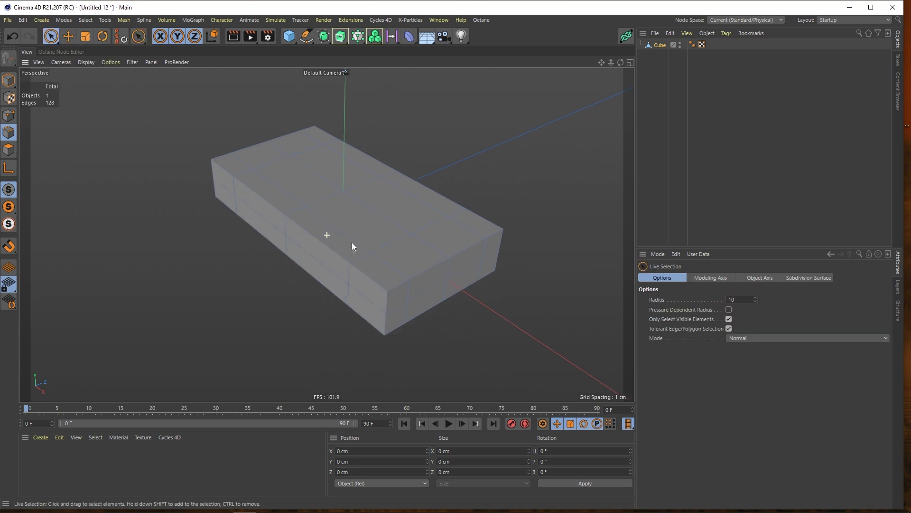
alt+drag(351, 242, 317, 202)
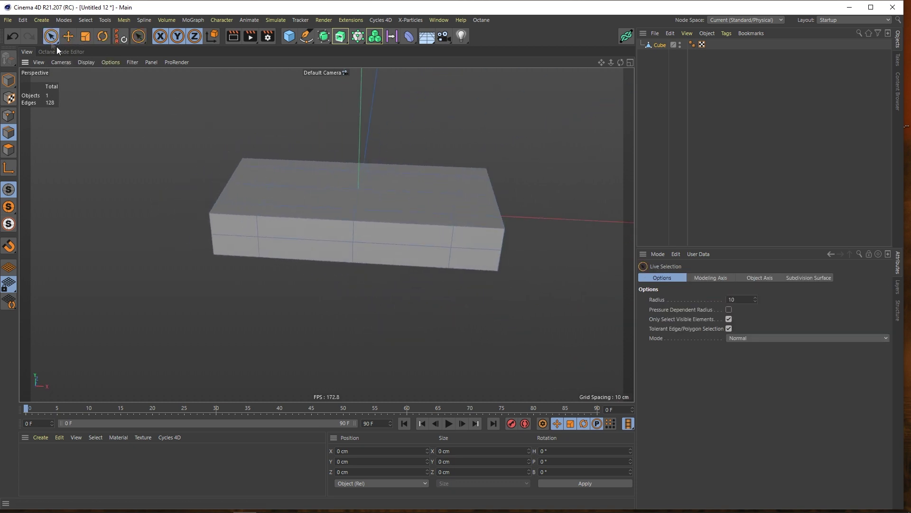
drag(53, 41, 76, 65)
alt+drag(326, 234, 318, 196)
drag(323, 126, 401, 299)
alt+drag(401, 299, 366, 187)
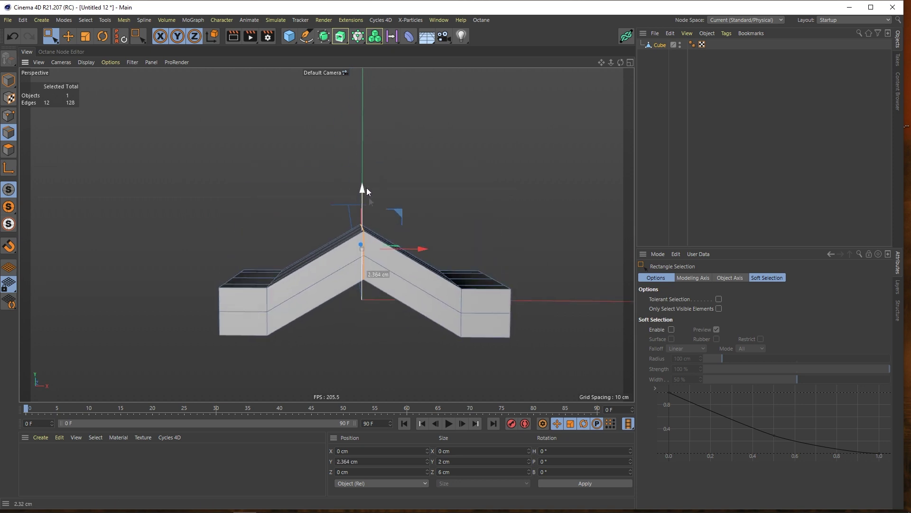
Select the two crosswise edge loops flanking the middle and raise them about 1.3 cm along Y to round the arch.
alt+drag(389, 254, 444, 357)
alt+drag(363, 311, 392, 277)
drag(324, 228, 353, 349)
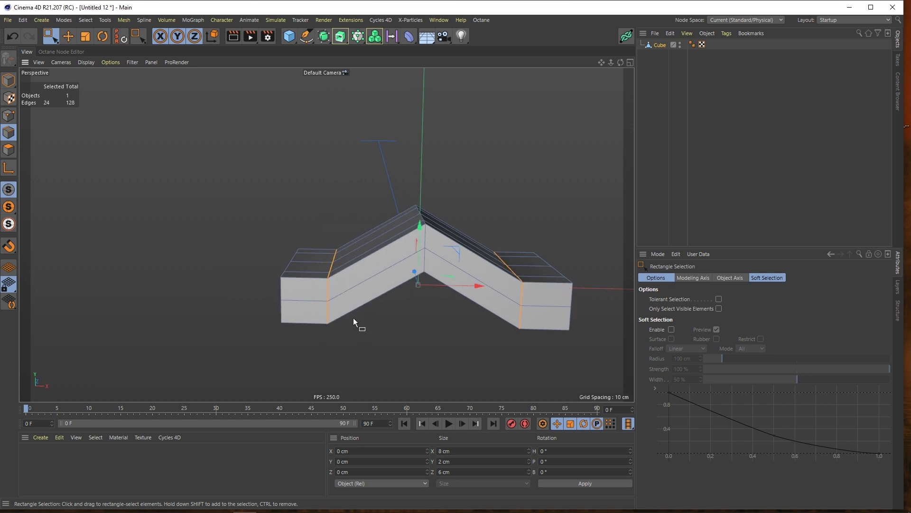
drag(414, 233, 396, 192)
alt+drag(395, 224, 232, 158)
key(k)
key(l)
Select the three inner lengthwise edge lines on the top surface and raise them to about 2.64 cm in Y.
drag(58, 37, 66, 39)
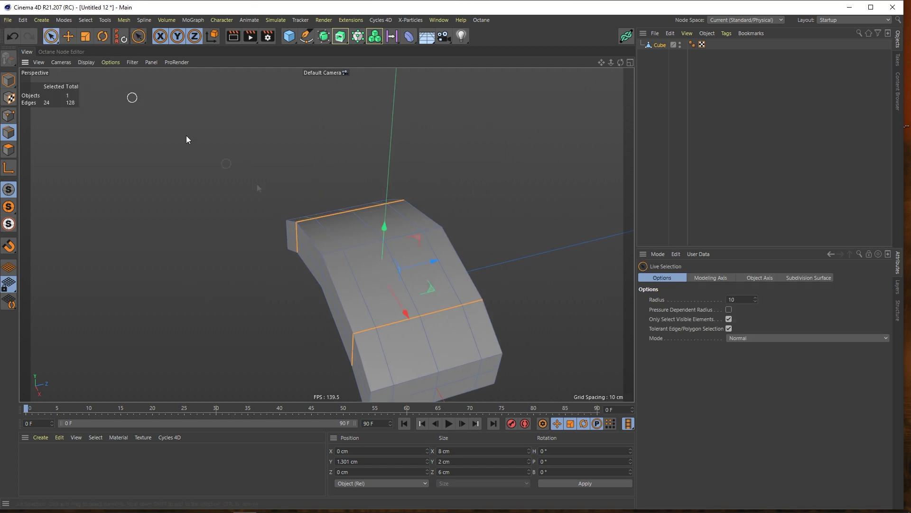
alt+drag(294, 209, 394, 275)
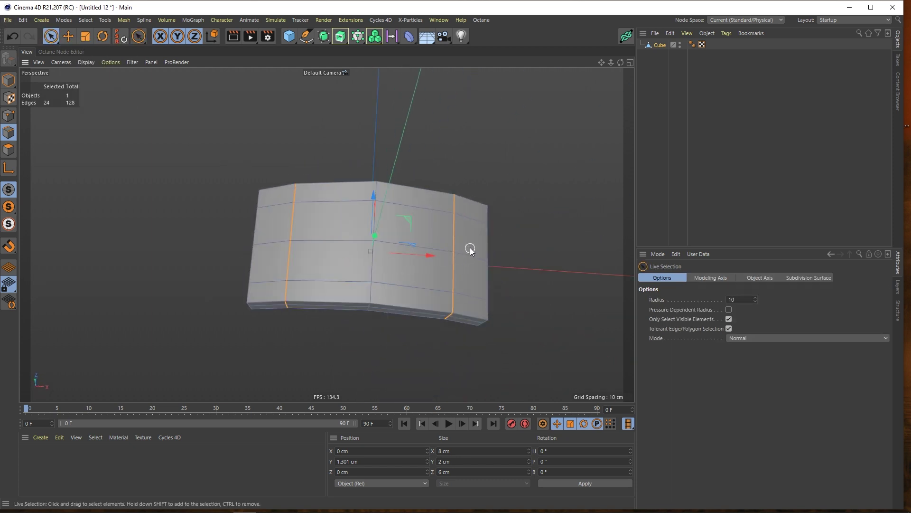
drag(463, 250, 445, 249)
drag(323, 241, 279, 242)
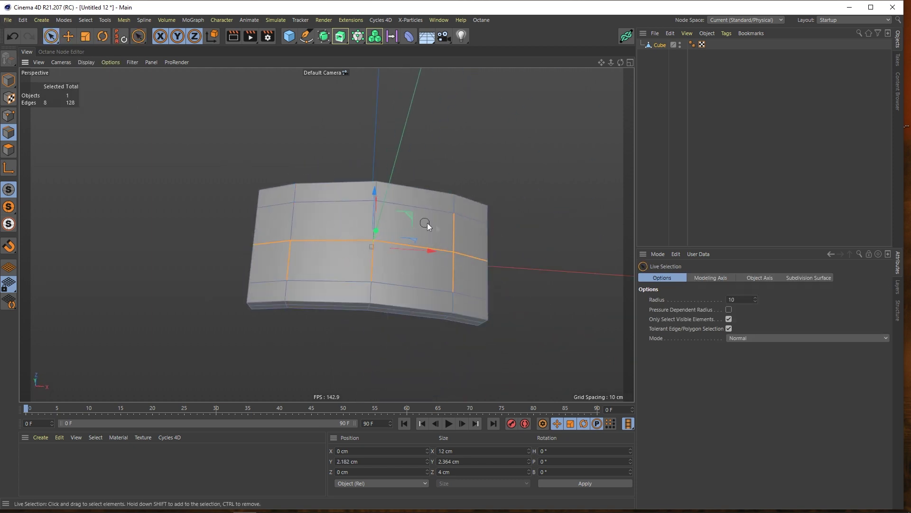
mouse_move(464, 277)
ctrl+mouse_down()
mouse_move(295, 259)
mouse_move(272, 276)
mouse_move(431, 285)
mouse_move(484, 301)
ctrl+mouse_up()
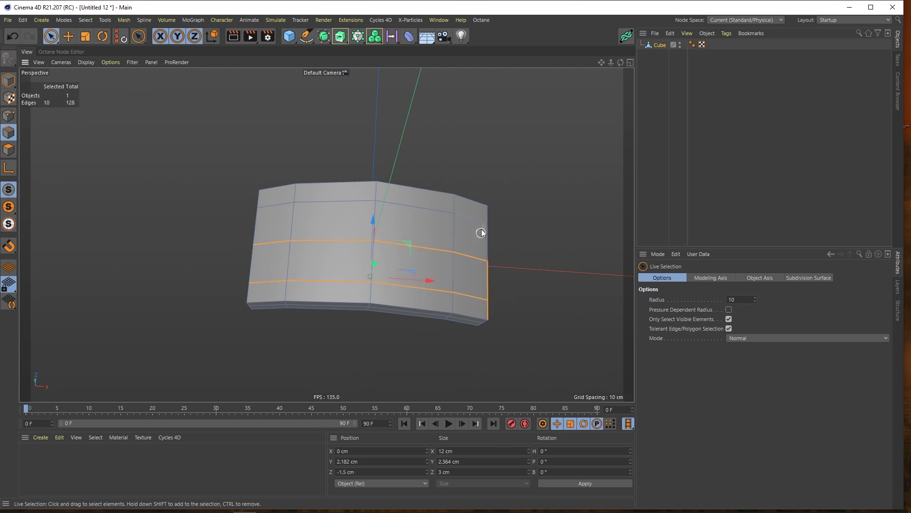
mouse_move(481, 232)
shift+mouse_down()
mouse_move(428, 206)
mouse_move(250, 193)
mouse_move(355, 240)
mouse_move(385, 298)
mouse_move(331, 264)
mouse_move(323, 271)
shift+mouse_up()
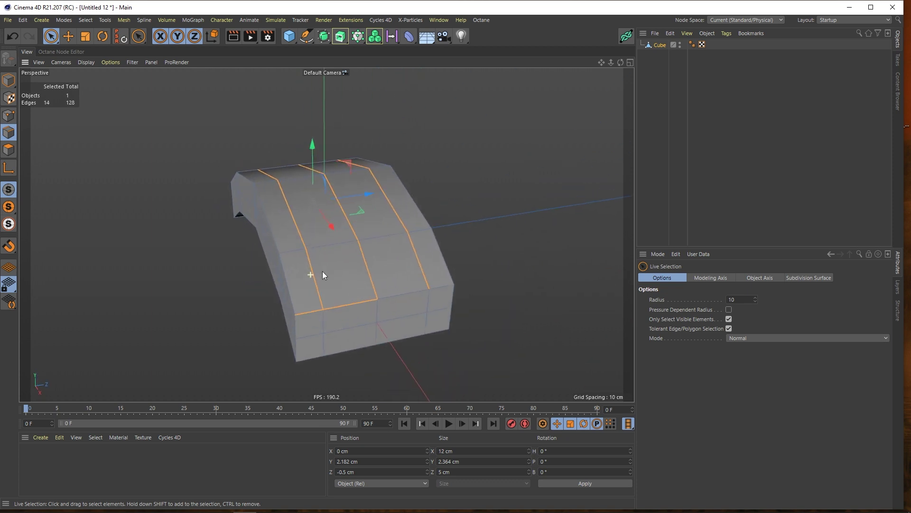
alt+drag(305, 315, 306, 198)
drag(325, 167, 325, 153)
Reduce the selection to the central lengthwise edge line, raise it to about 3.02 cm in Y, and clear the selection.
alt+drag(323, 184, 285, 166)
ctrl+drag(372, 164, 388, 283)
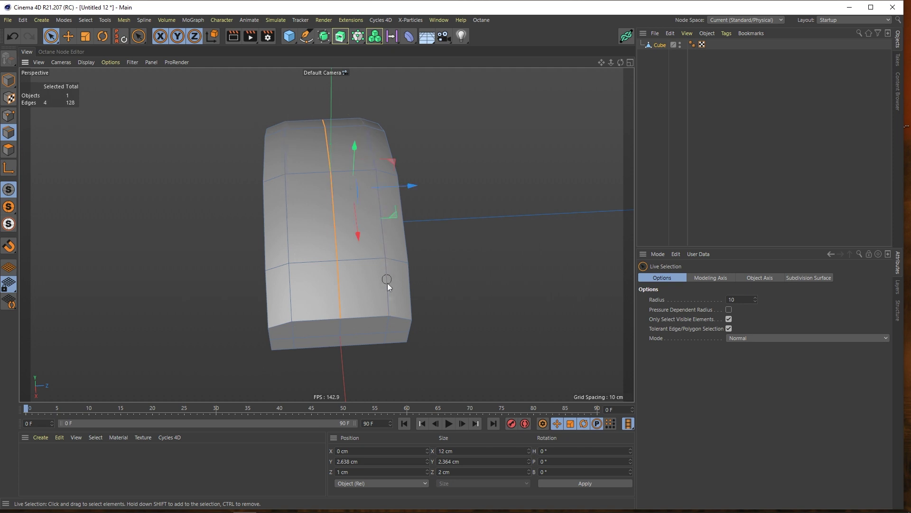
alt+drag(343, 230, 338, 169)
scroll(332, 209, up, 2)
scroll(331, 212, up, 1)
alt+drag(309, 205, 344, 259)
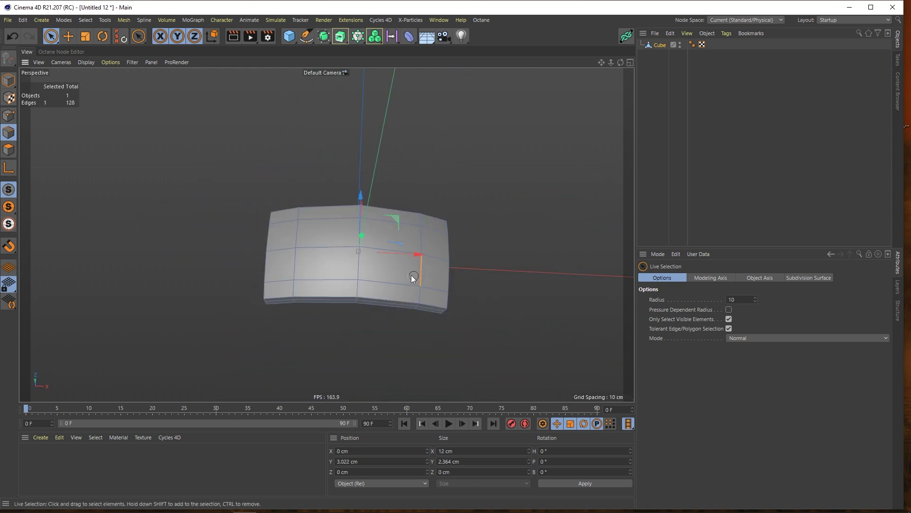
click(413, 271)
alt+drag(431, 277, 360, 240)
alt+middle_drag(417, 252, 364, 227)
click(446, 177)
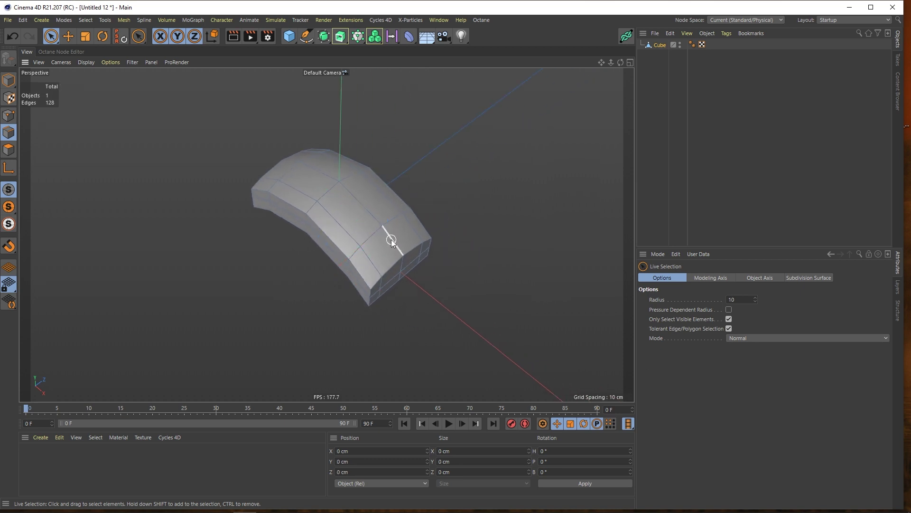
Work on points and select the three points along each of the four vertical corners.
alt+drag(392, 239, 366, 272)
alt+right_drag(364, 272, 393, 257)
mouse_move(382, 259)
alt+mouse_down()
mouse_move(400, 266)
mouse_move(391, 266)
alt+mouse_up()
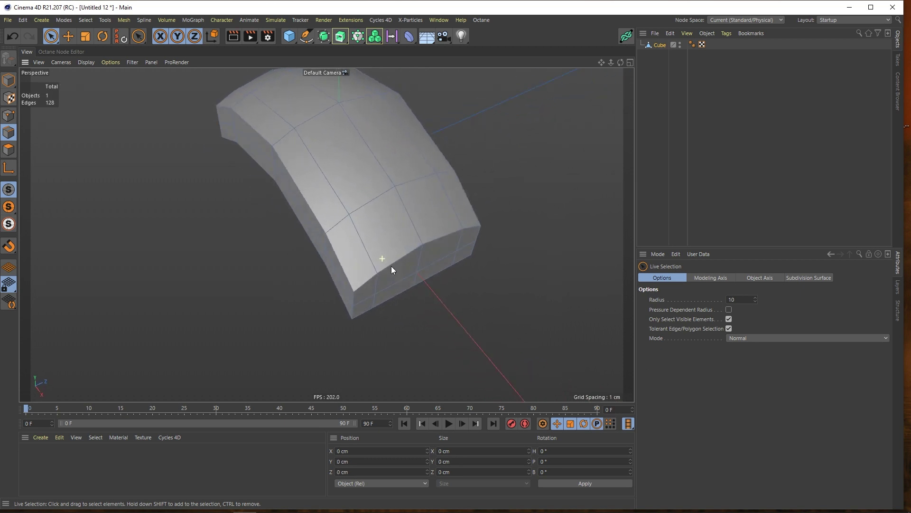
alt+drag(352, 289, 154, 157)
click(13, 117)
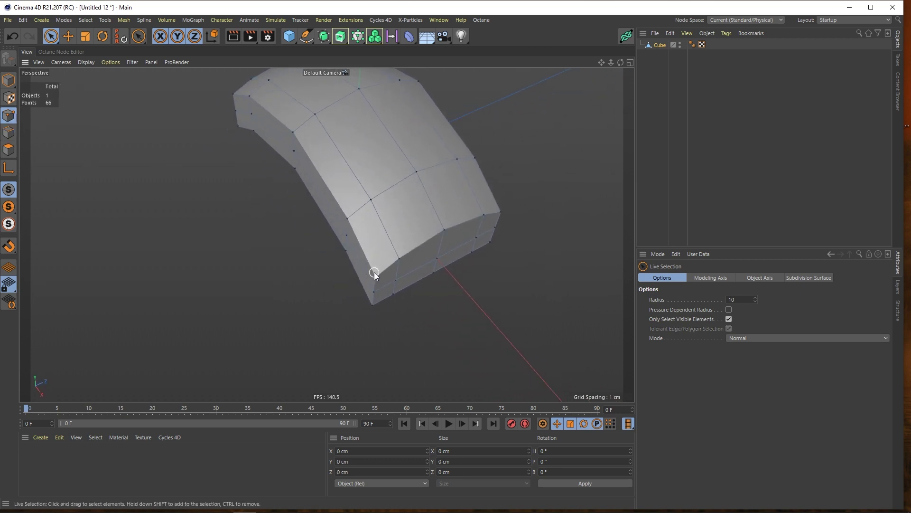
click(374, 272)
alt+drag(431, 263, 306, 249)
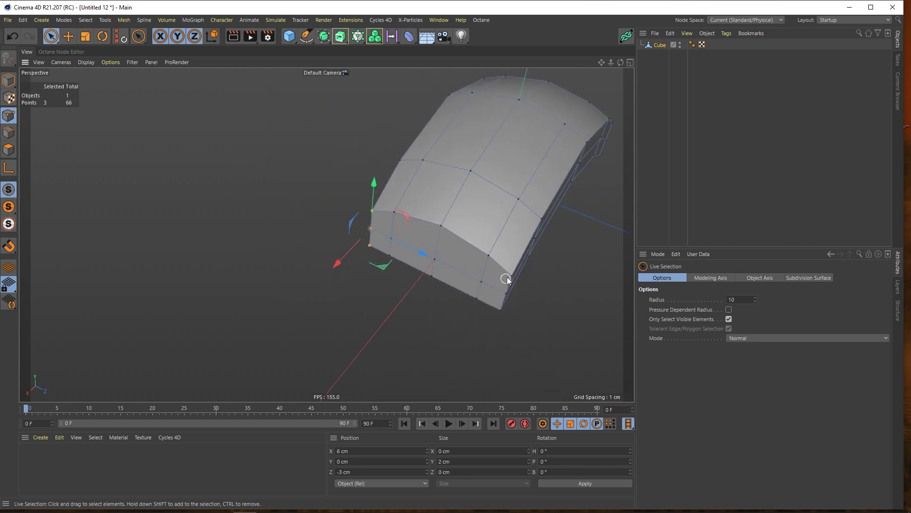
shift+drag(507, 277, 505, 306)
mouse_move(497, 200)
alt+mouse_down()
mouse_move(363, 206)
mouse_move(490, 159)
mouse_move(348, 163)
mouse_move(497, 155)
mouse_move(440, 245)
mouse_move(421, 254)
mouse_move(422, 269)
alt+mouse_up()
mouse_move(453, 212)
alt+mouse_down()
mouse_move(433, 171)
mouse_move(526, 181)
mouse_move(422, 243)
alt+mouse_up()
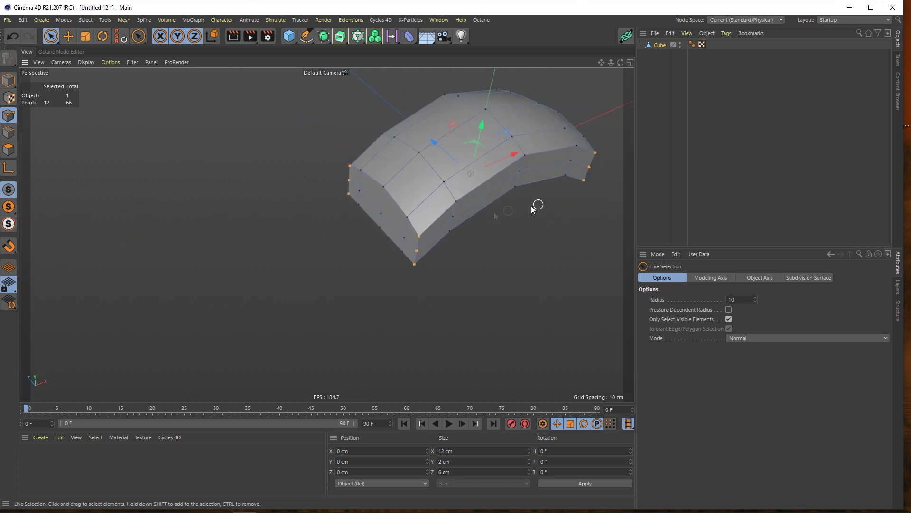
Scale the 12 corner points inward uniformly to about 11.36 × 1.89 × 5.68 cm.
alt+drag(404, 183, 397, 216)
scroll(397, 183, up, 2)
click(88, 36)
alt+middle_drag(356, 142, 377, 218)
alt+drag(377, 217, 405, 157)
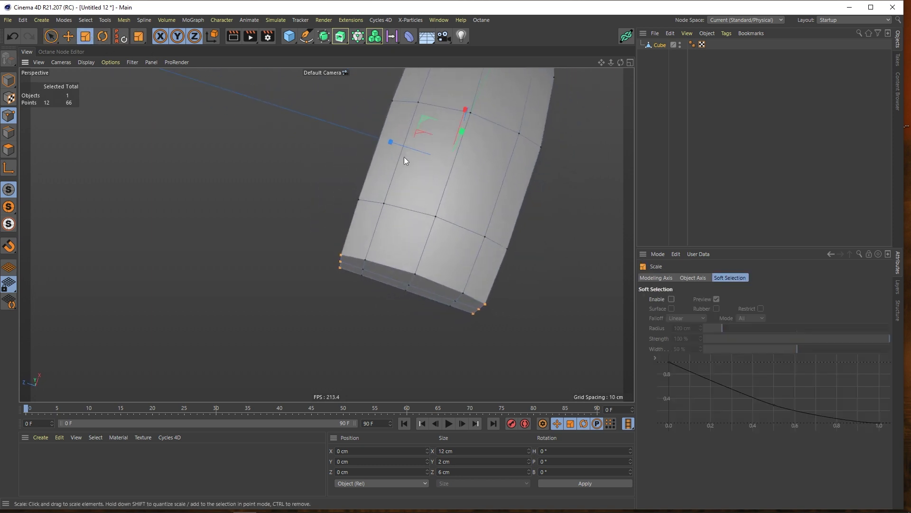
drag(350, 118, 337, 126)
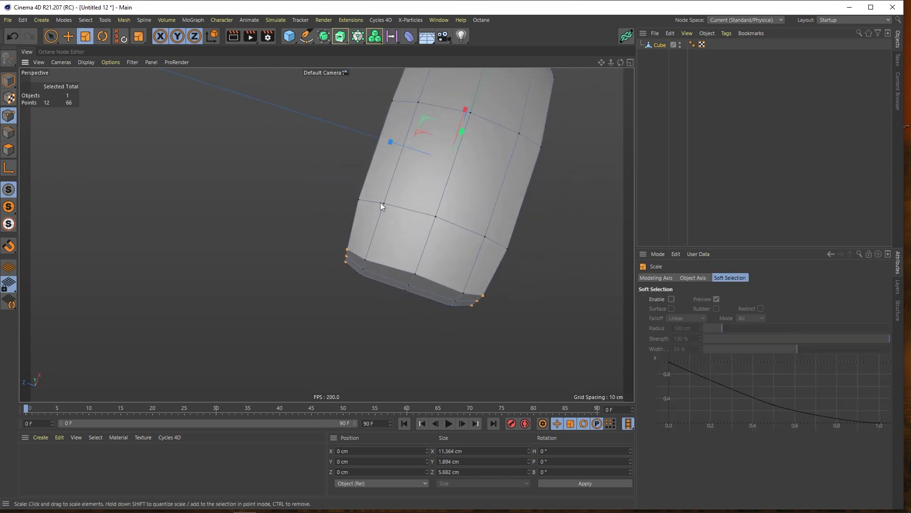
Select only the four upper corner points of the arched block and scale them.
alt+drag(380, 202, 457, 177)
alt+middle_drag(417, 239, 440, 198)
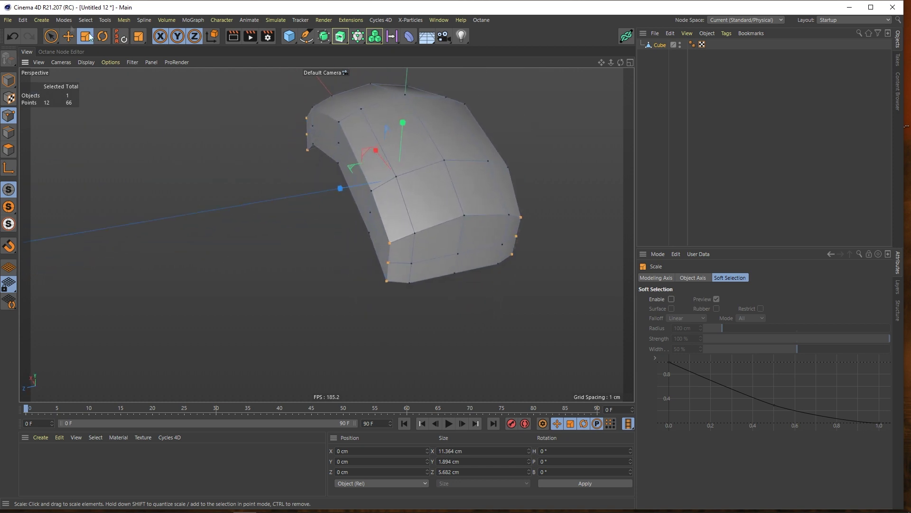
click(51, 37)
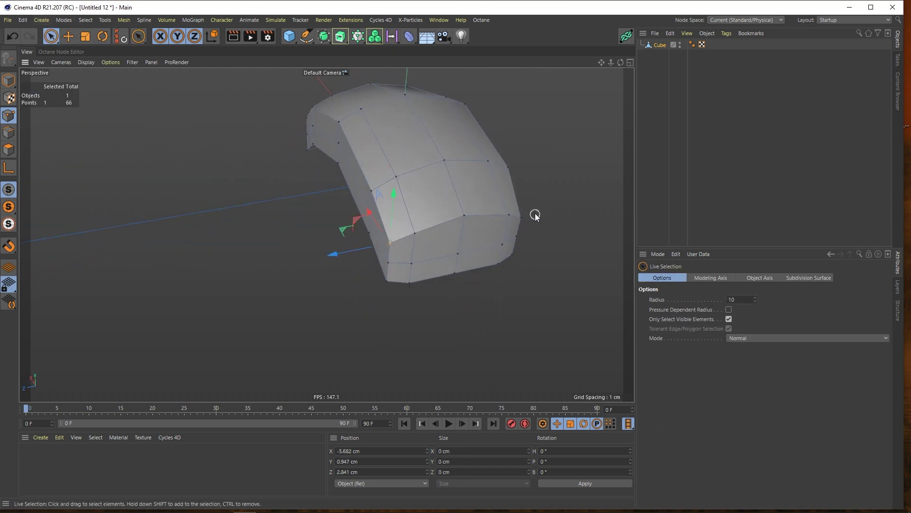
click(520, 216)
alt+drag(339, 122, 465, 175)
shift+click(468, 178)
alt+drag(378, 127, 403, 216)
click(87, 38)
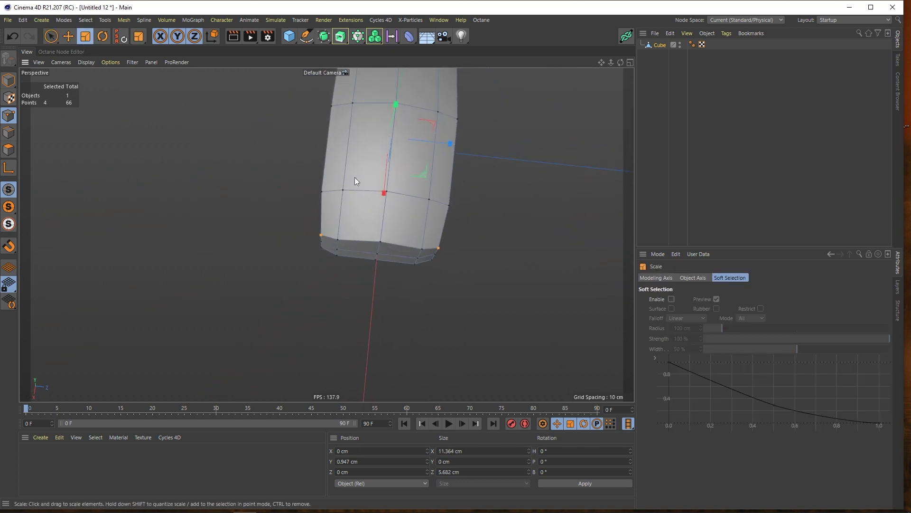
alt+drag(354, 178, 375, 76)
Select the six points on the centre line of both short ends, scale them, and clear the selection.
click(51, 36)
alt+drag(330, 162, 362, 172)
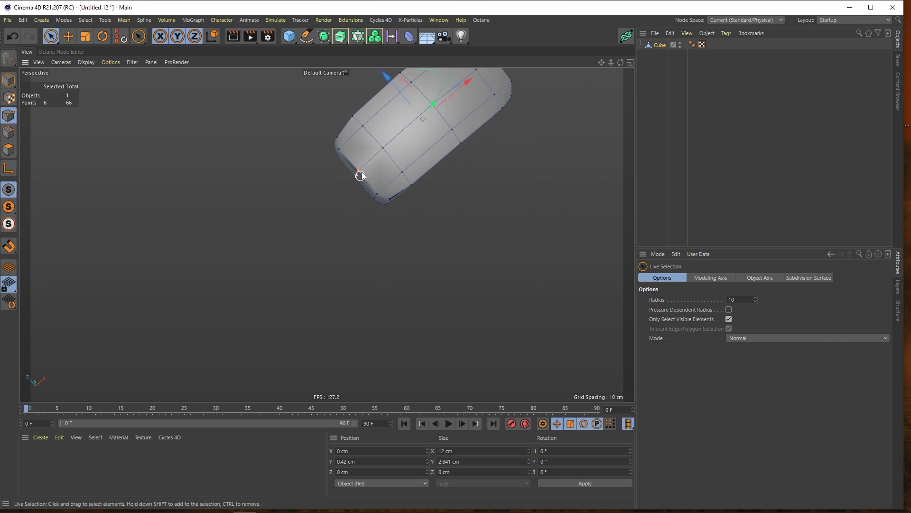
alt+middle_drag(396, 139, 361, 191)
alt+drag(376, 184, 266, 178)
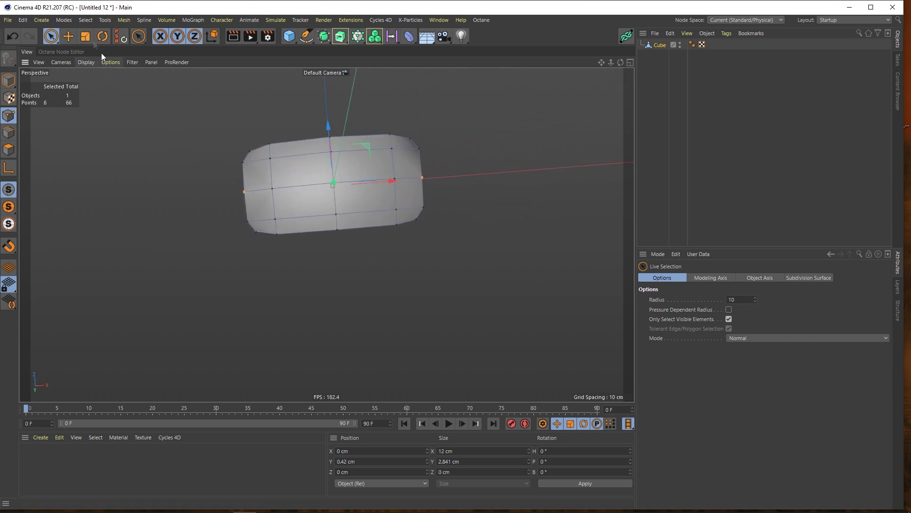
click(86, 36)
mouse_move(393, 181)
mouse_down()
mouse_move(347, 145)
mouse_move(301, 182)
mouse_move(437, 220)
mouse_move(382, 195)
mouse_up()
click(434, 152)
Add a Subdivision Surface as the parent of the Cube object and deselect everything.
click(661, 45)
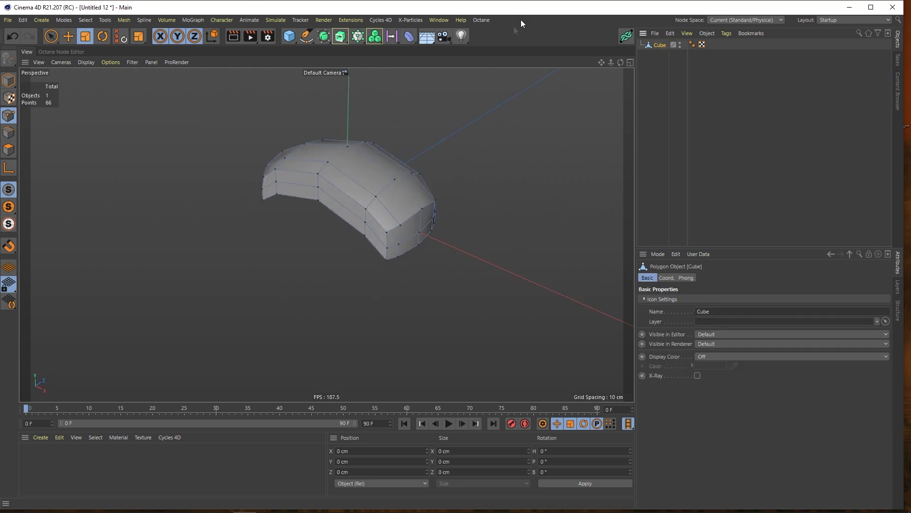
click(323, 35)
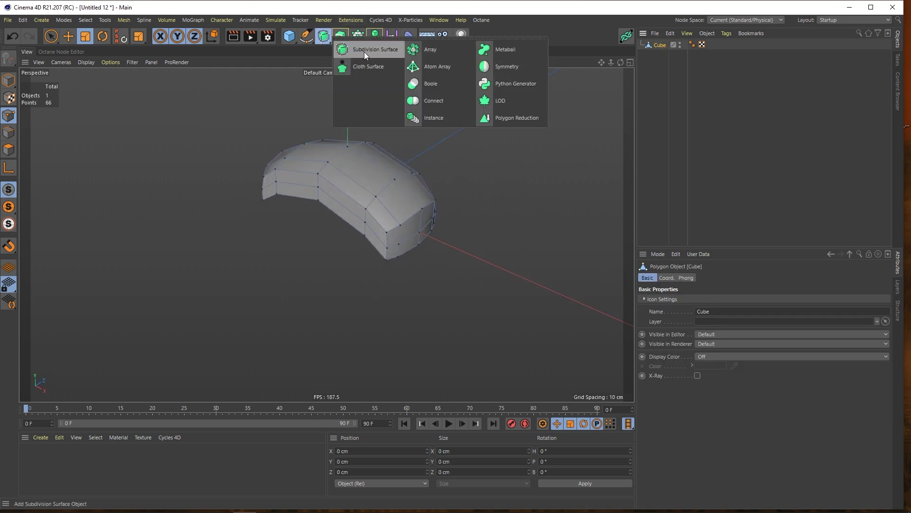
alt+click(365, 50)
click(670, 88)
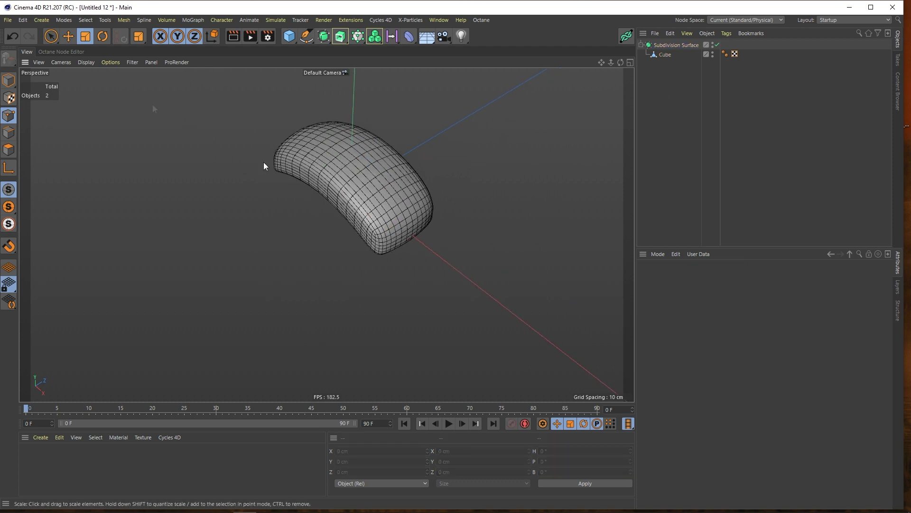
Inspect the smoothed mesh with wireframe lines shown, and return the viewport to shading without lines.
click(79, 62)
click(96, 86)
mouse_move(382, 182)
alt+mouse_down()
mouse_move(372, 189)
mouse_move(380, 162)
mouse_move(362, 218)
mouse_move(467, 175)
mouse_move(458, 155)
mouse_move(427, 182)
mouse_move(364, 202)
alt+mouse_up()
click(86, 63)
click(104, 79)
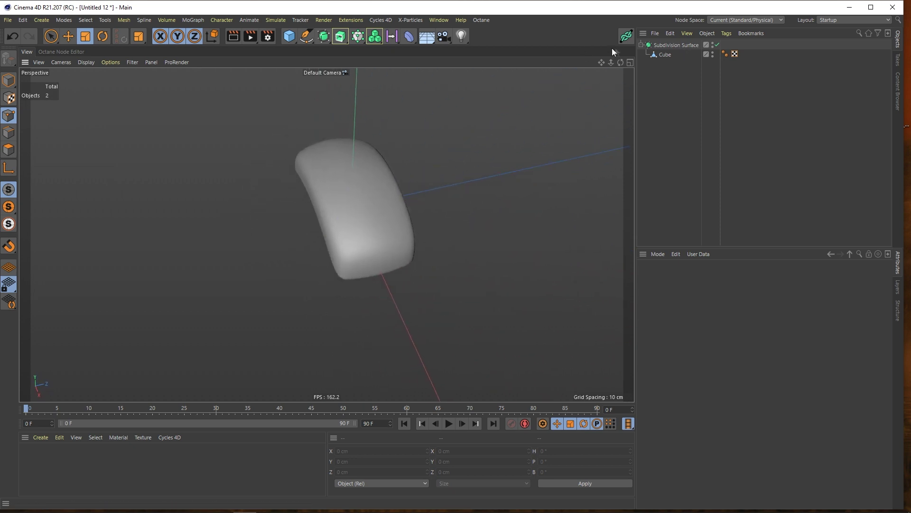
Disable the Subdivision Surface, select the Cube to check its unsmoothed mesh, and clear the object selection.
click(718, 45)
click(665, 55)
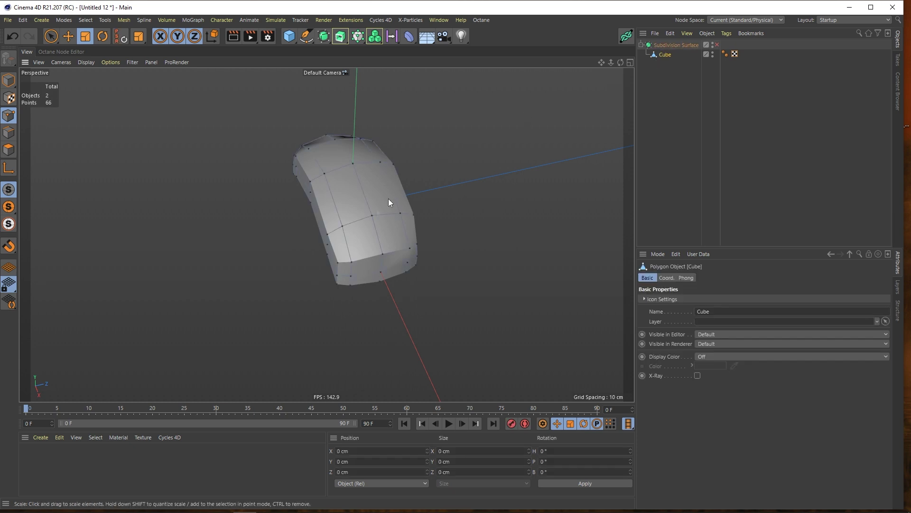
alt+drag(388, 201, 546, 142)
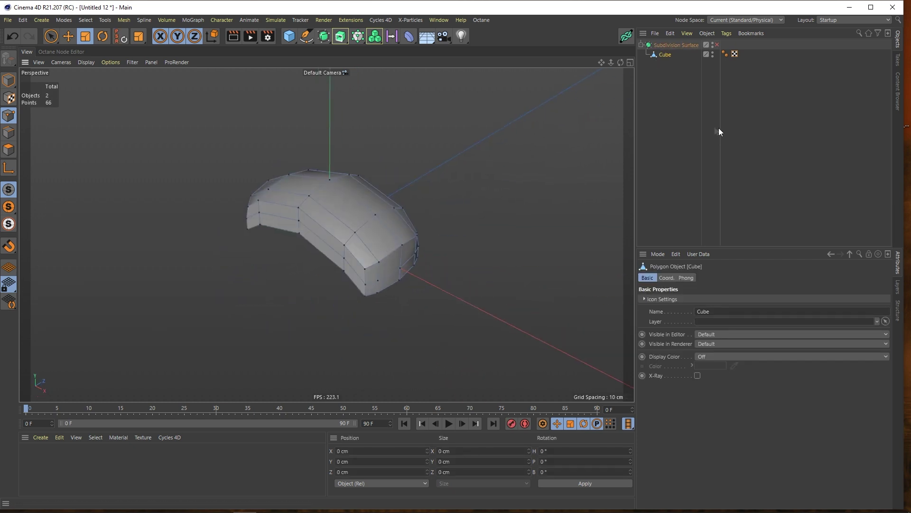
click(670, 113)
Add a Plane object and set its width and height to 12 cm.
drag(289, 36, 368, 66)
scroll(344, 226, down, 3)
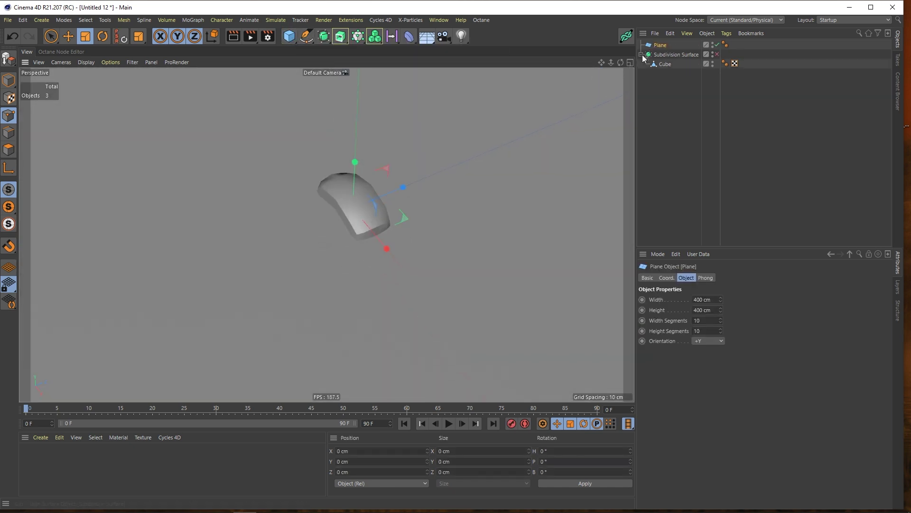
double_click(702, 299)
text(12)
double_click(707, 310)
text(12)
key(Return)
double_click(701, 310)
text(1)
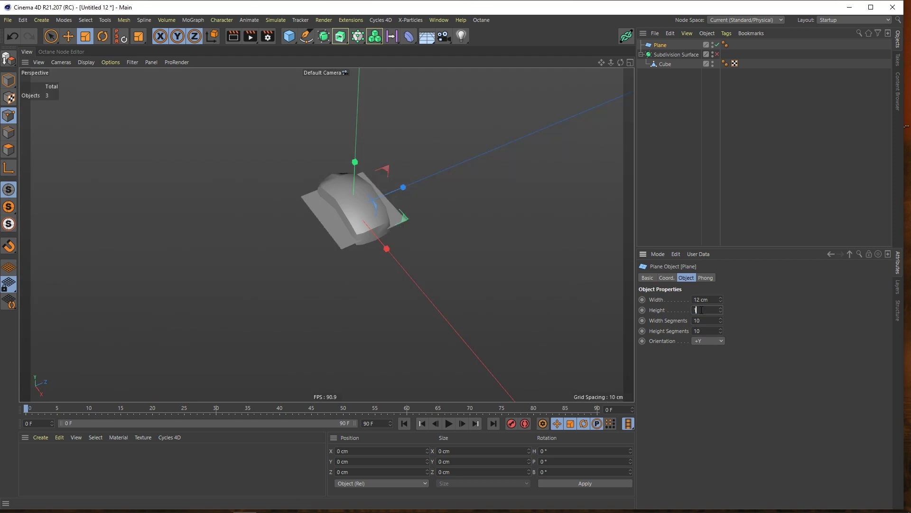
text(2)
key(Return)
Compare the Cube with the Plane from above, select the Cube, and hide the Plane in the viewport.
alt+drag(358, 226, 318, 205)
click(665, 64)
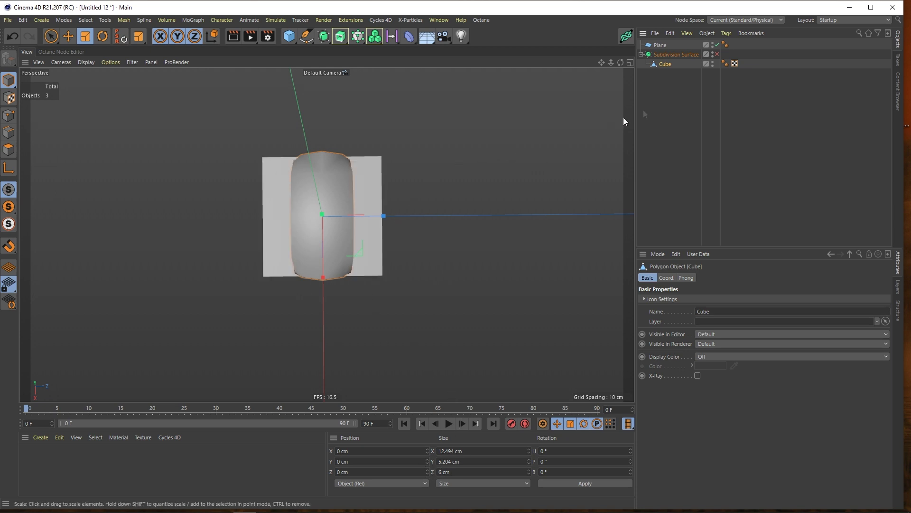
alt+drag(363, 218, 343, 229)
double_click(713, 43)
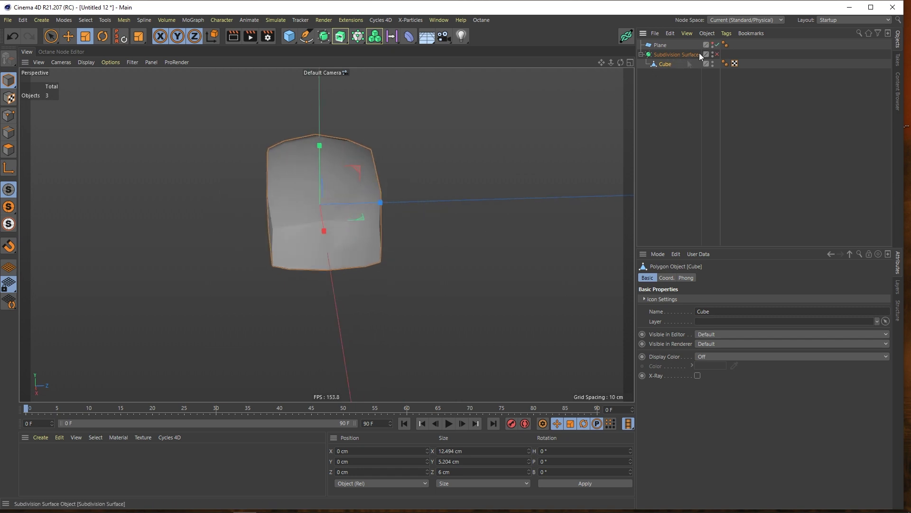
alt+drag(268, 256, 291, 246)
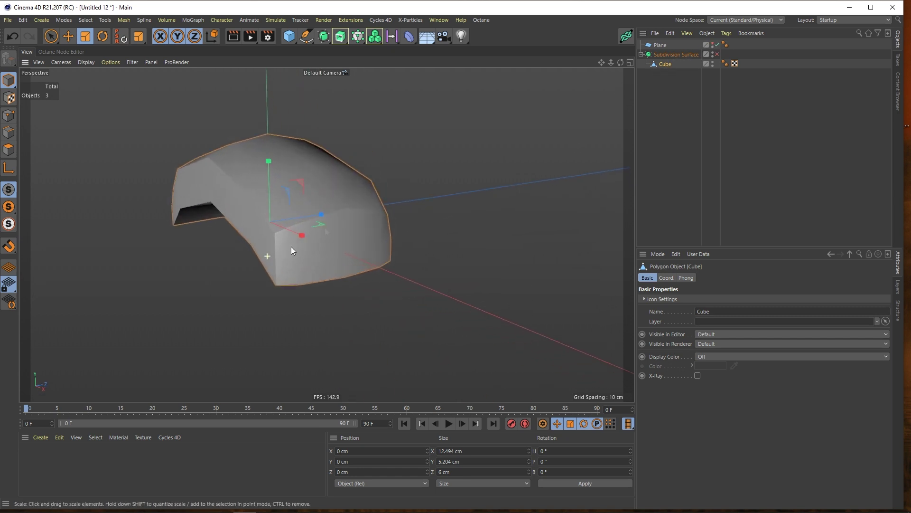
Select the horizontal edge loop halfway up the Cube's sides and scale it along Z to about 7.05 cm.
click(9, 132)
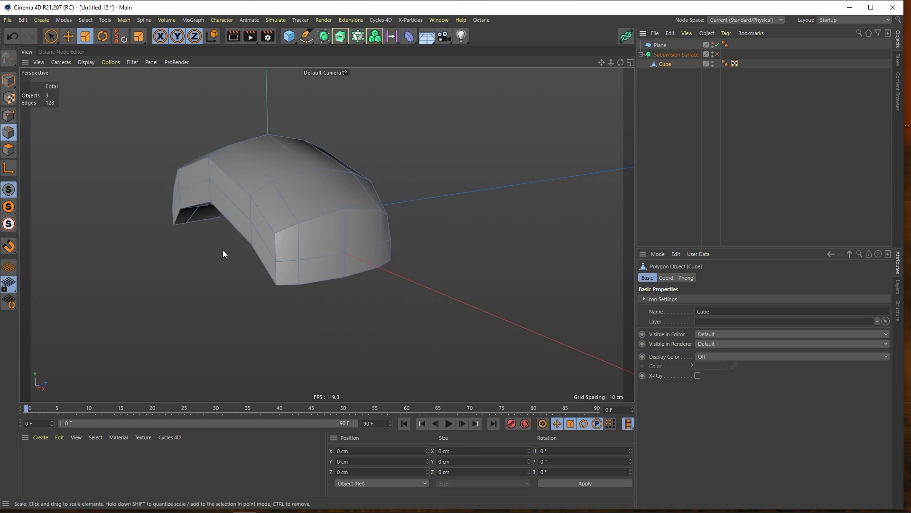
key(u)
key(l)
click(294, 260)
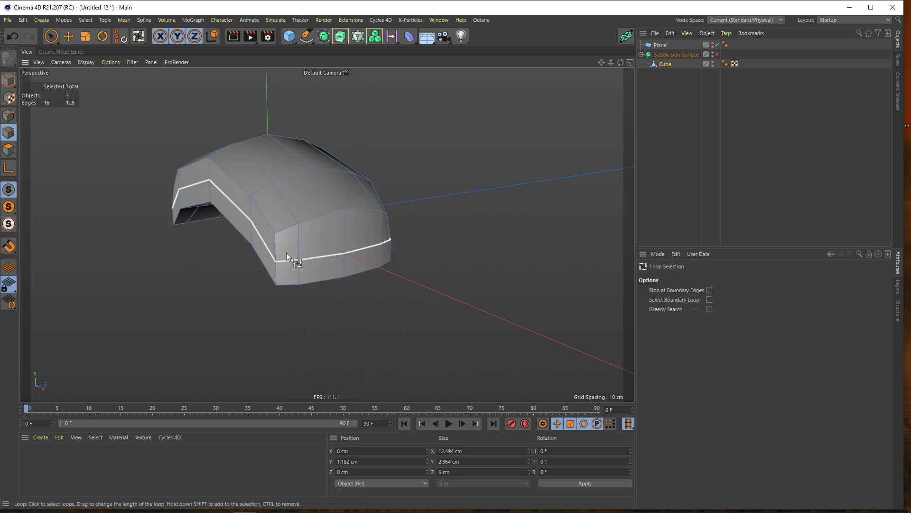
key(t)
alt+drag(184, 130, 260, 196)
drag(337, 209, 380, 209)
drag(382, 208, 346, 237)
Select the outer bottom edge loop of the arch and scale it to about 13.14 cm in X and 7.53 cm in Z.
key(u)
key(l)
click(305, 278)
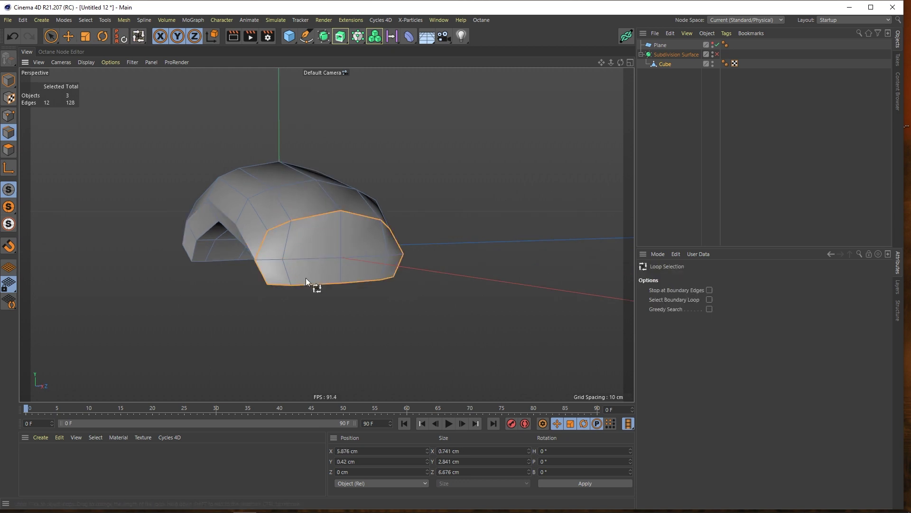
alt+drag(255, 275, 311, 249)
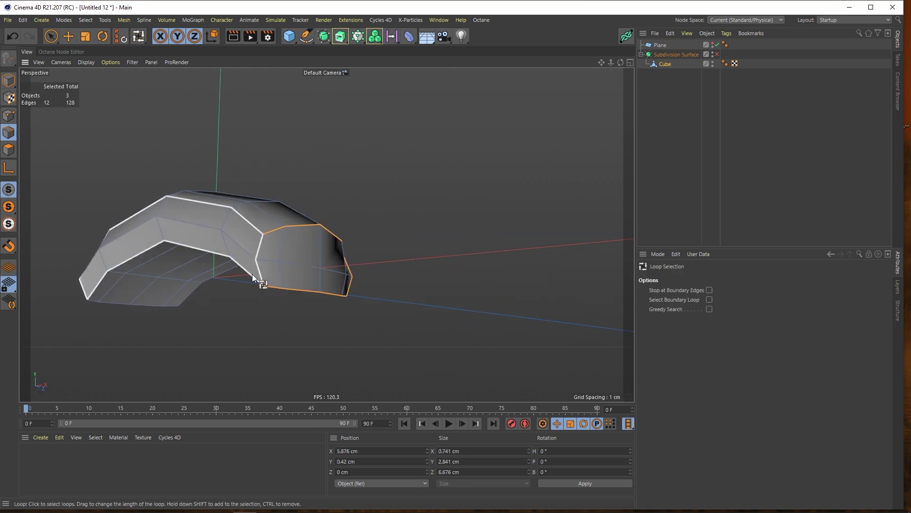
alt+drag(252, 274, 246, 255)
click(250, 280)
key(t)
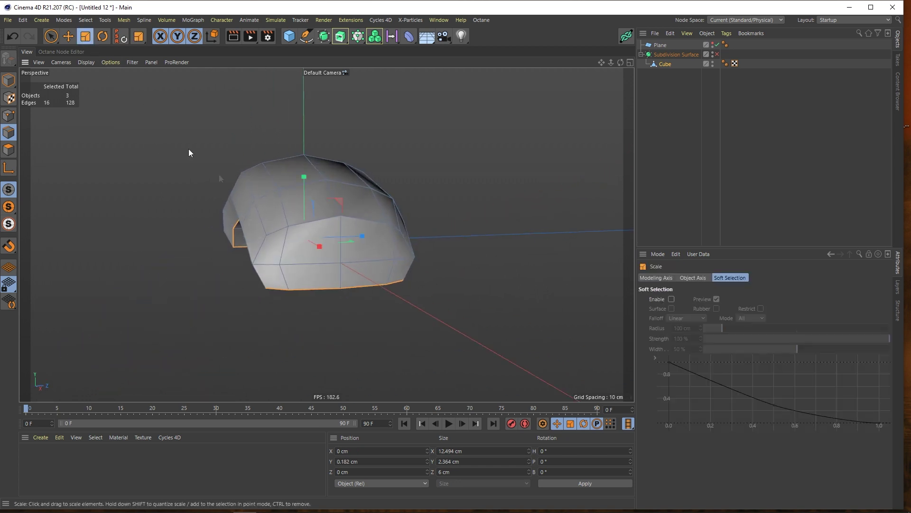
alt+drag(189, 149, 230, 219)
drag(371, 207, 159, 240)
drag(373, 251, 433, 251)
alt+drag(433, 252, 314, 226)
drag(437, 268, 437, 276)
alt+drag(285, 229, 361, 285)
Reselect the horizontal edge loop halfway up the sides and scale it along X to about 13.18 cm.
key(u)
key(l)
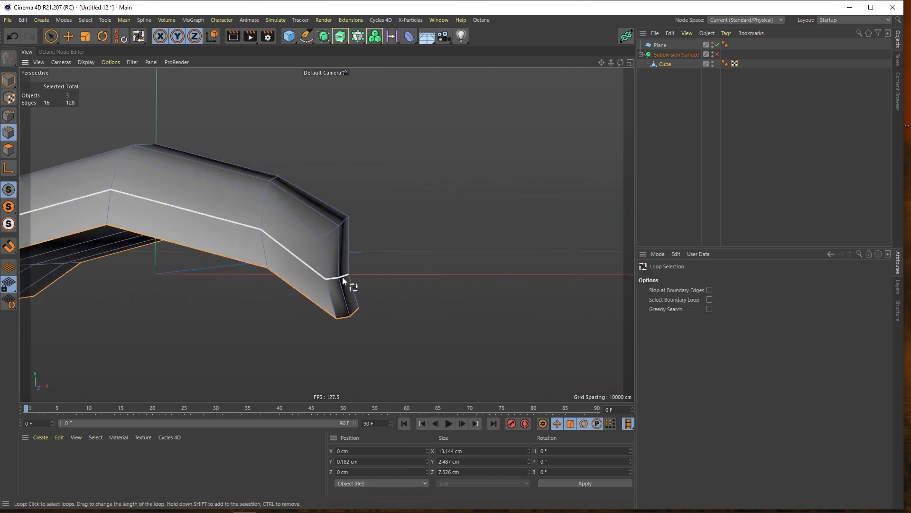
click(343, 275)
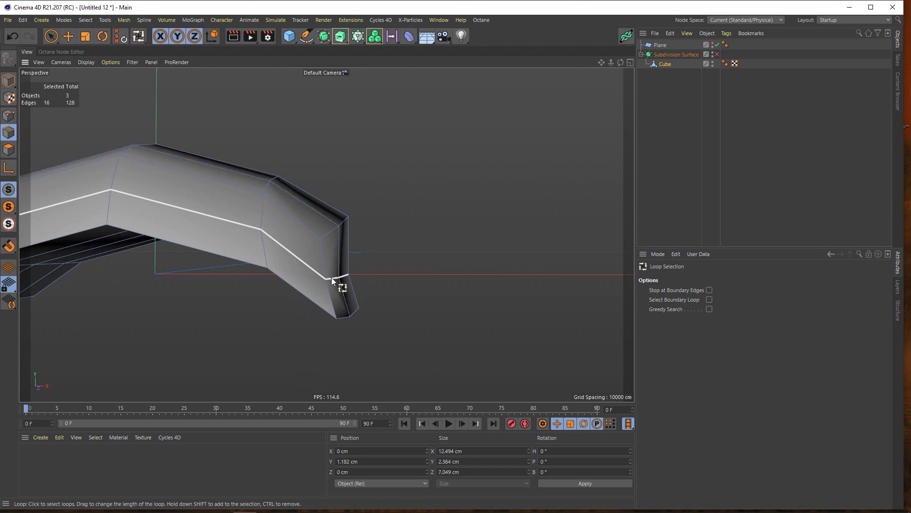
click(333, 277)
key(t)
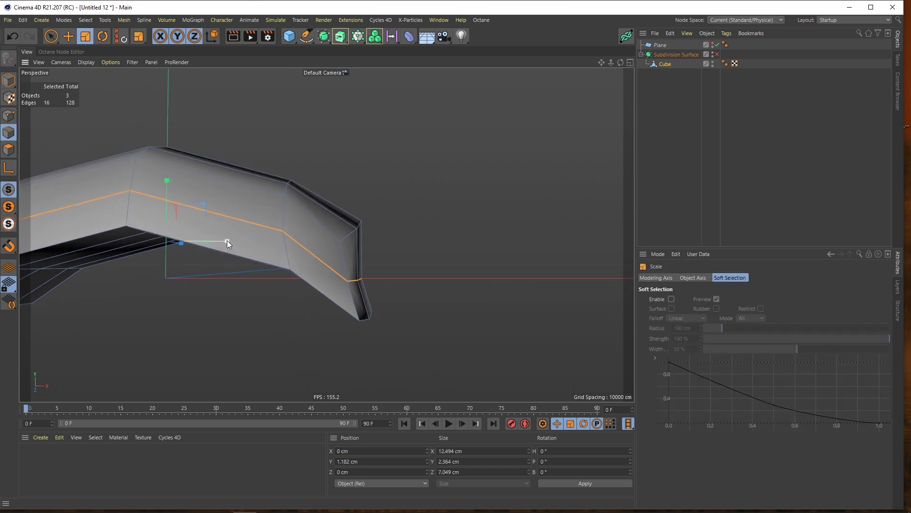
drag(227, 240, 229, 240)
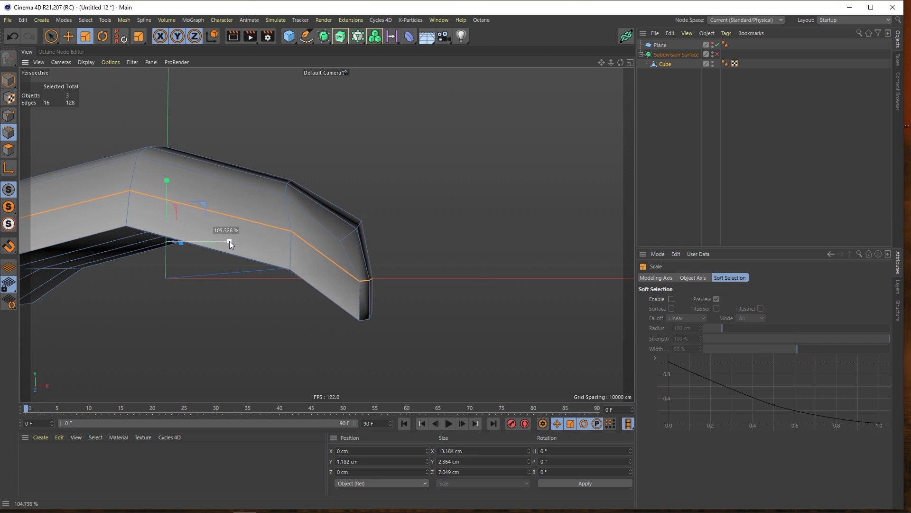
mouse_move(327, 255)
alt+mouse_down()
mouse_move(314, 258)
mouse_move(338, 254)
mouse_move(253, 267)
mouse_move(246, 299)
mouse_move(355, 258)
mouse_move(305, 237)
mouse_move(339, 267)
mouse_move(309, 208)
mouse_move(350, 187)
mouse_move(335, 240)
alt+mouse_up()
Reselect the outer bottom edge loop and widen it along Z to about 7.7 cm.
key(u)
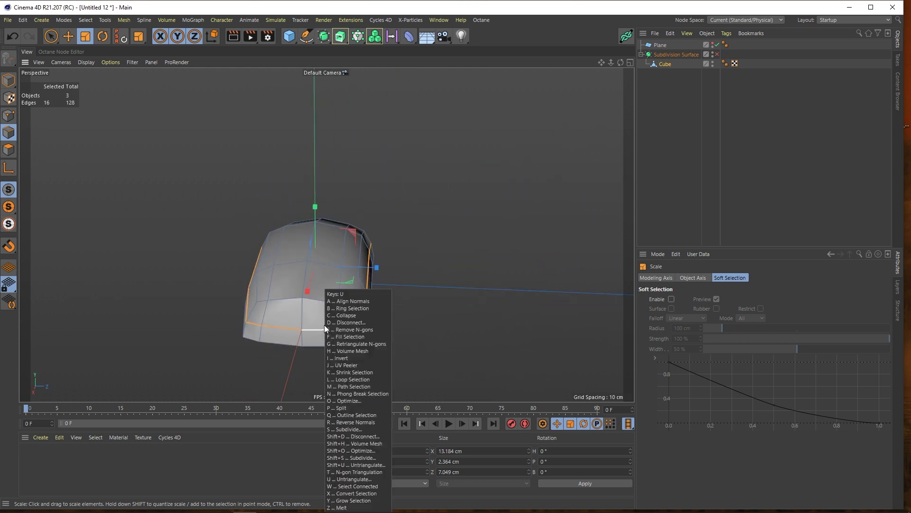
key(l)
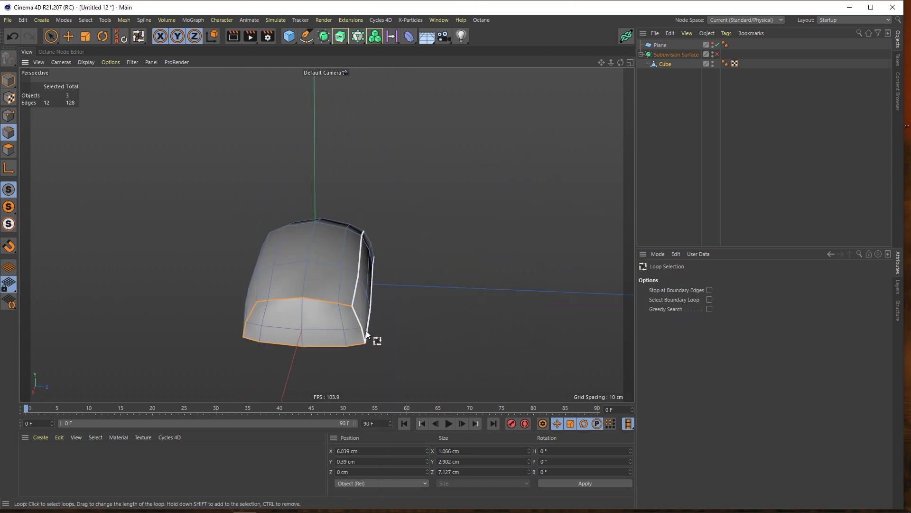
click(366, 331)
alt+drag(322, 351, 368, 296)
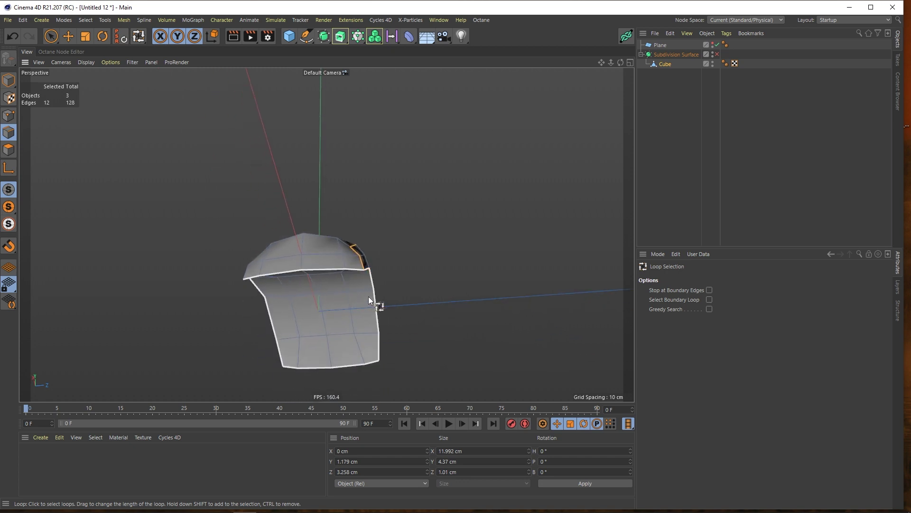
click(371, 293)
alt+drag(343, 258, 319, 302)
click(85, 37)
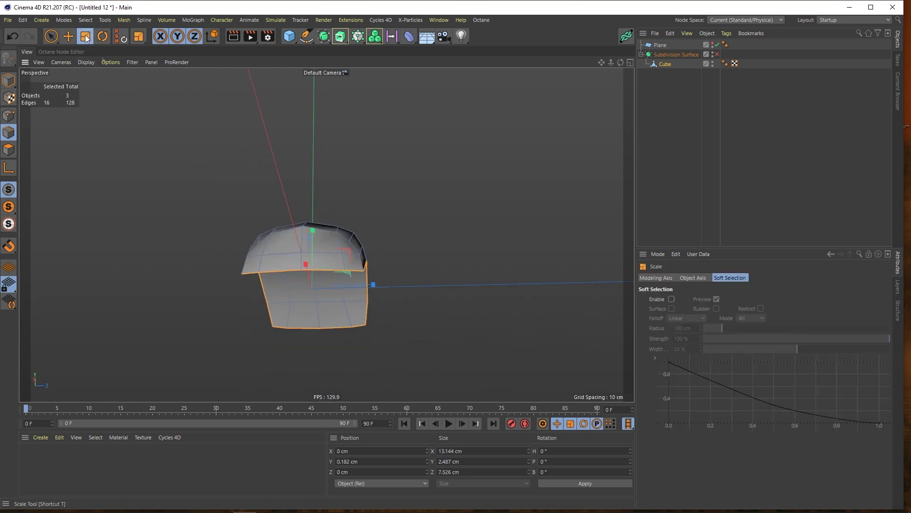
alt+drag(303, 226, 337, 269)
alt+drag(337, 268, 255, 269)
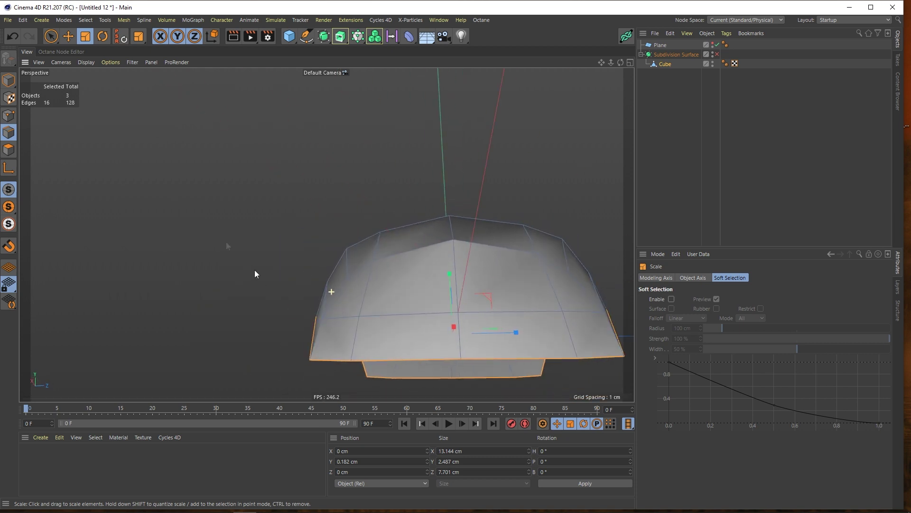
Select the four upper corner points of the short ends, scale them to about 11.6 cm in X and 5.8 cm in Z, and deselect everything.
key(space)
click(8, 115)
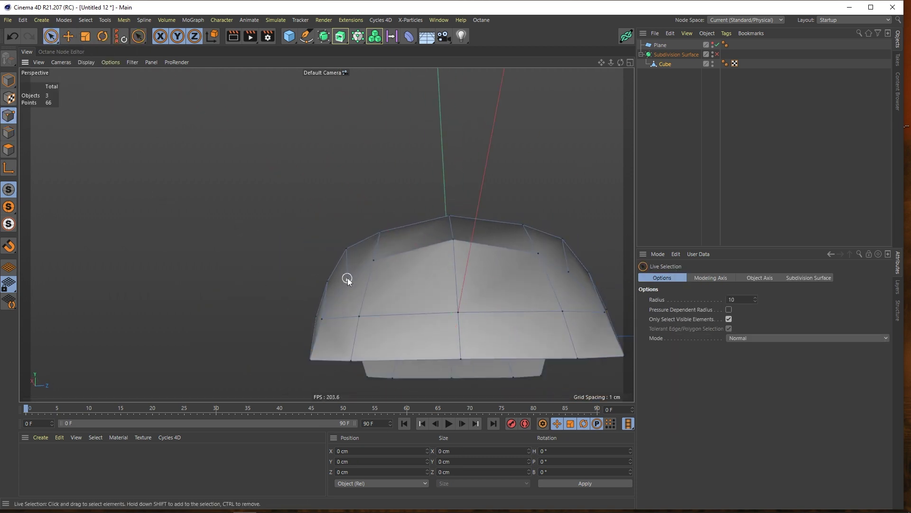
click(389, 275)
alt+drag(399, 279, 290, 186)
shift+click(475, 276)
alt+drag(300, 242, 195, 143)
shift+click(422, 259)
click(89, 36)
alt+drag(342, 204, 322, 246)
drag(182, 170, 206, 80)
drag(240, 128, 244, 127)
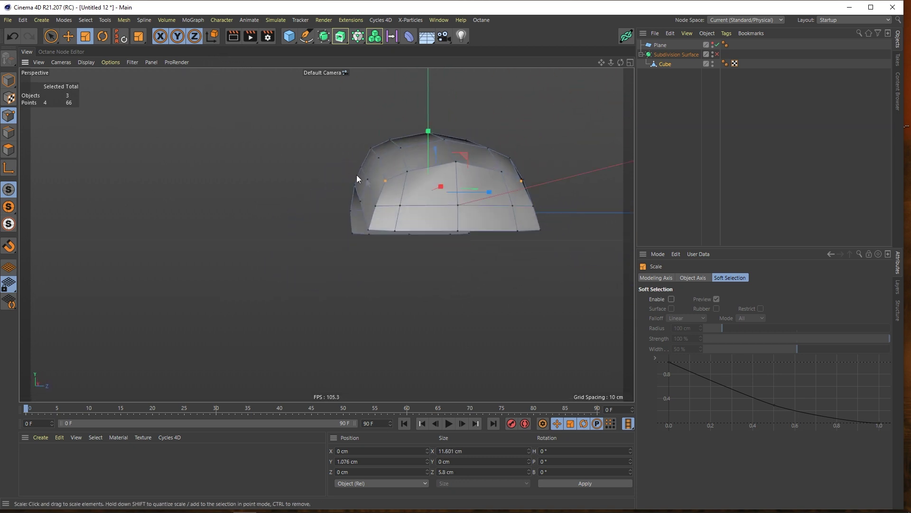
alt+drag(357, 174, 507, 205)
click(669, 163)
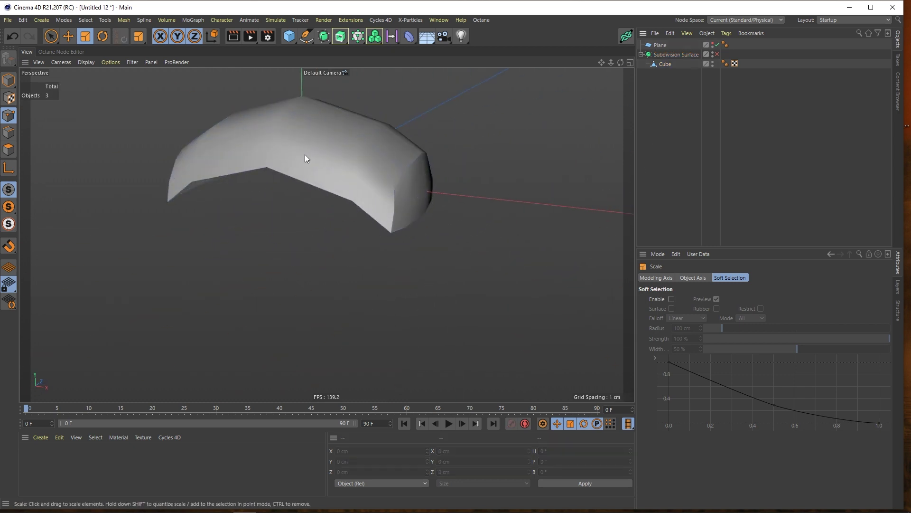
Select the six inner points along the upper edges of both short ends and scale them along X to about 12.29 cm.
alt+middle_drag(305, 155, 336, 208)
alt+drag(336, 209, 383, 188)
click(385, 191)
alt+right_drag(427, 200, 447, 194)
alt+drag(389, 222, 332, 244)
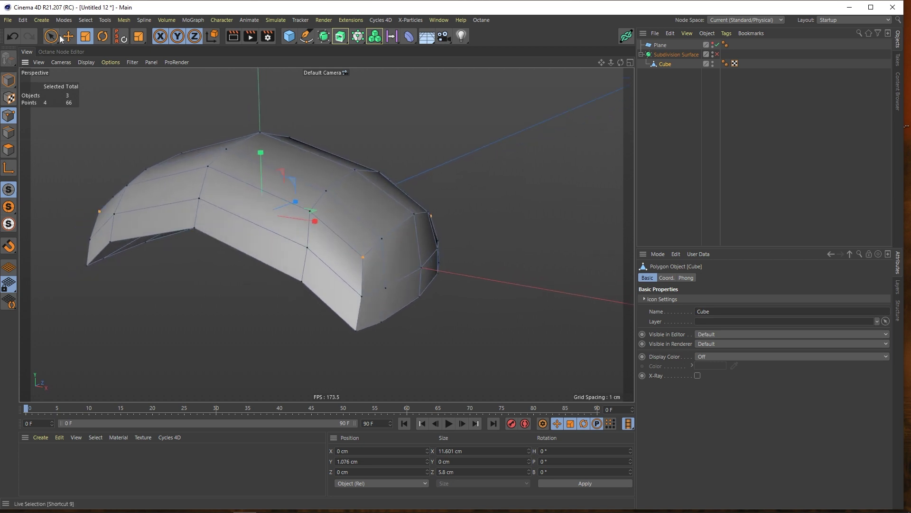
drag(56, 36, 73, 51)
alt+drag(317, 203, 341, 238)
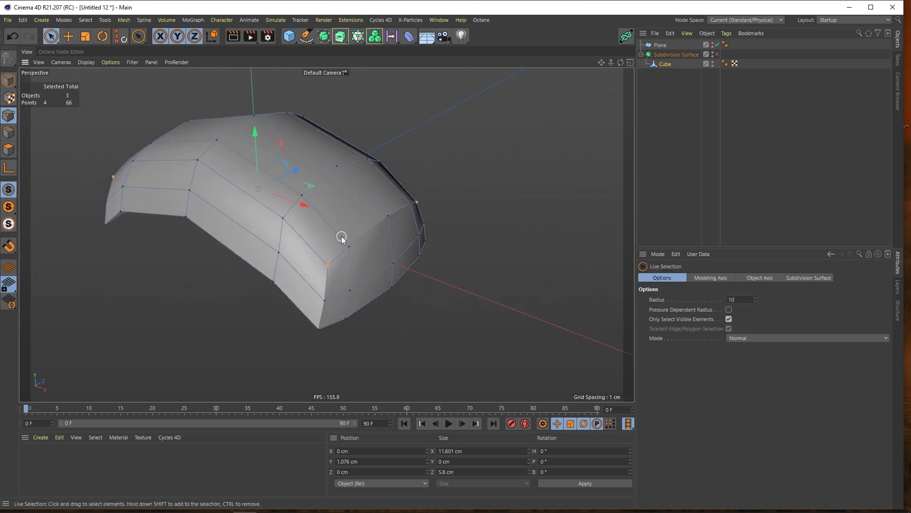
shift+click(412, 204)
alt+drag(412, 205, 323, 255)
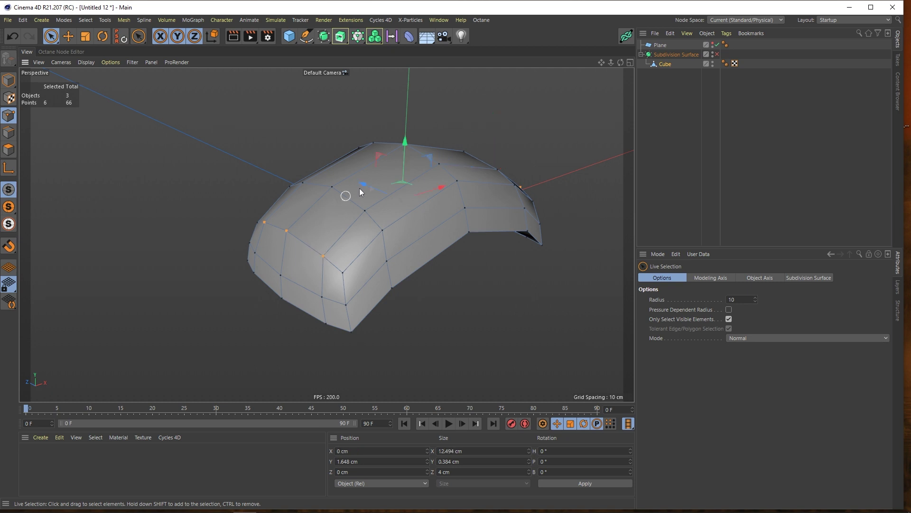
alt+drag(385, 181, 301, 187)
alt+drag(327, 235, 281, 224)
key(t)
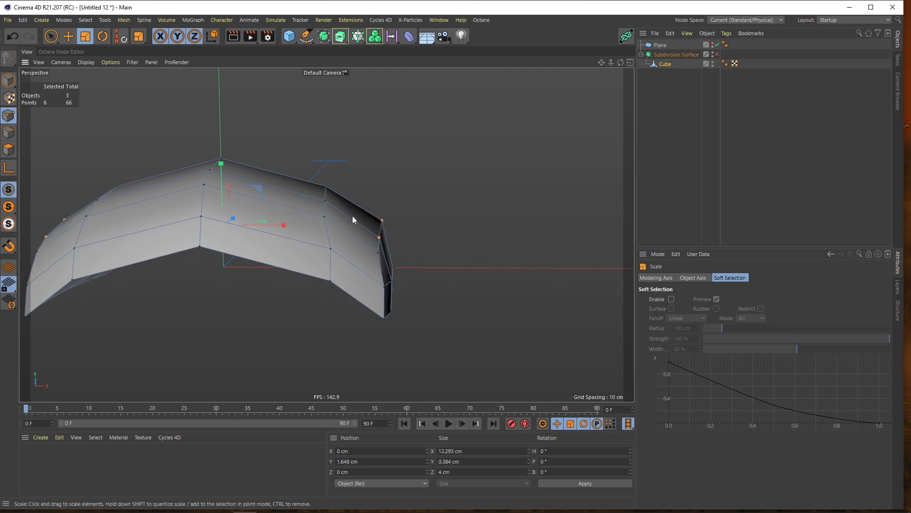
alt+drag(352, 215, 323, 240)
Reduce the selection to the centre point on each end's upper edge, scale the two points along X, and deselect everything.
key(space)
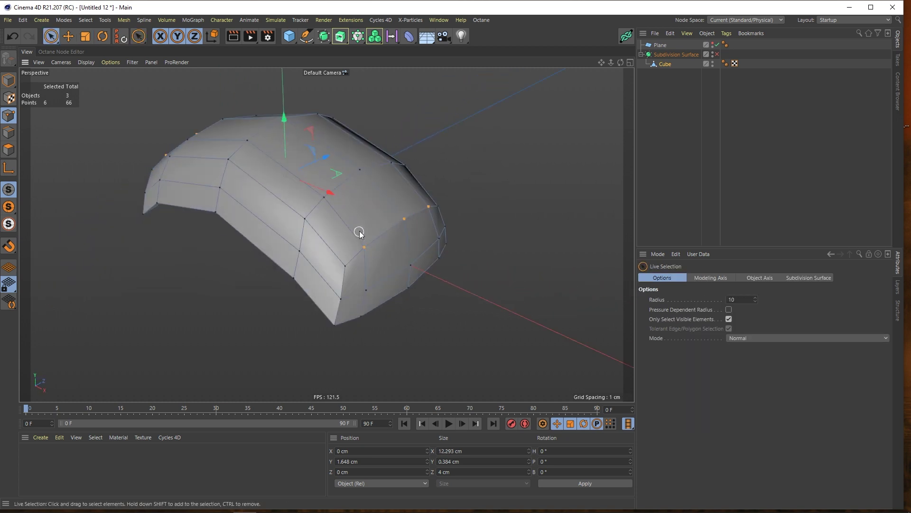
ctrl+click(364, 247)
ctrl+click(429, 206)
ctrl+click(166, 160)
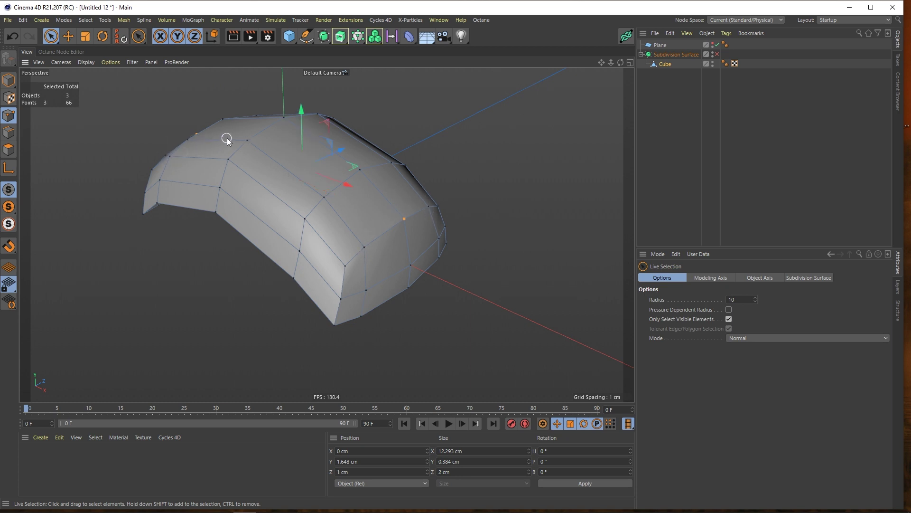
alt+drag(228, 138, 197, 98)
alt+drag(243, 169, 309, 214)
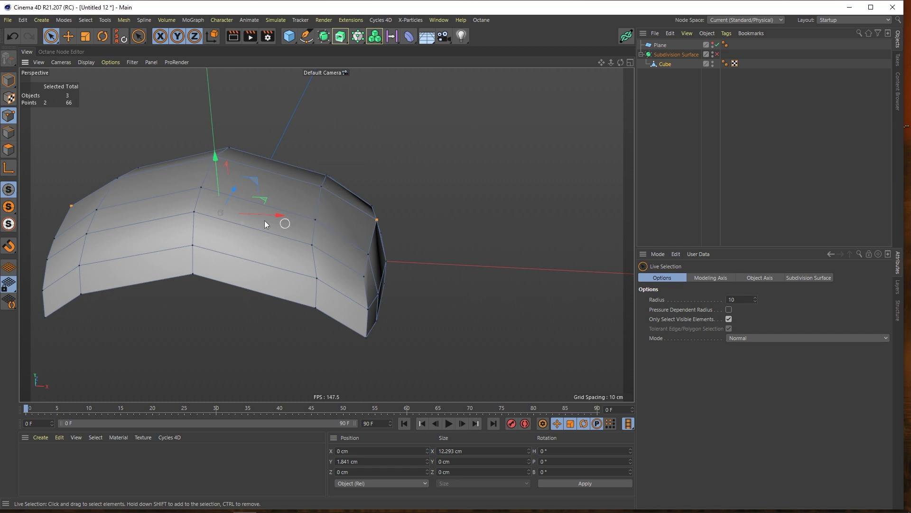
alt+drag(229, 211, 203, 173)
click(87, 37)
alt+drag(256, 220, 511, 119)
click(696, 96)
Re-enable the Subdivision Surface and inspect the smoothed arch from several sides.
click(717, 55)
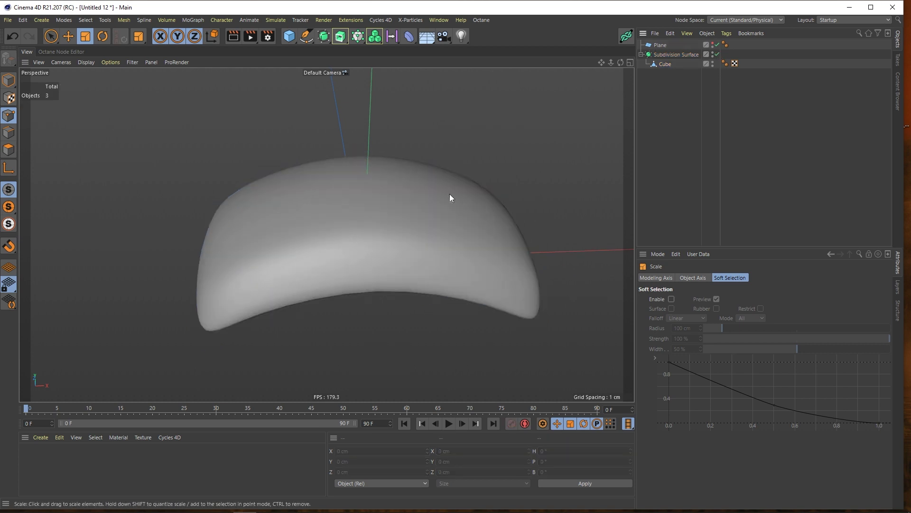
scroll(449, 193, down, 5)
alt+drag(392, 214, 343, 247)
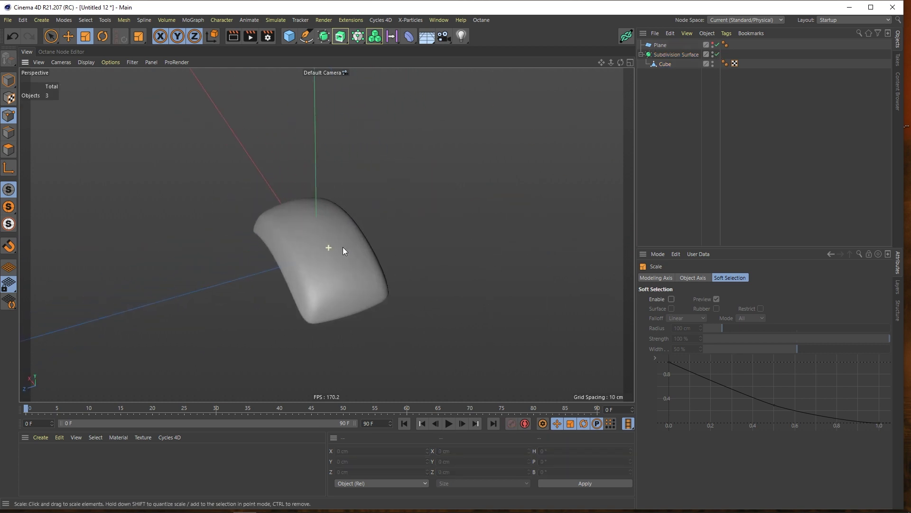
Collapse the Subdivision Surface hierarchy and show the Plane again beneath the smoothed arch.
click(641, 54)
click(713, 43)
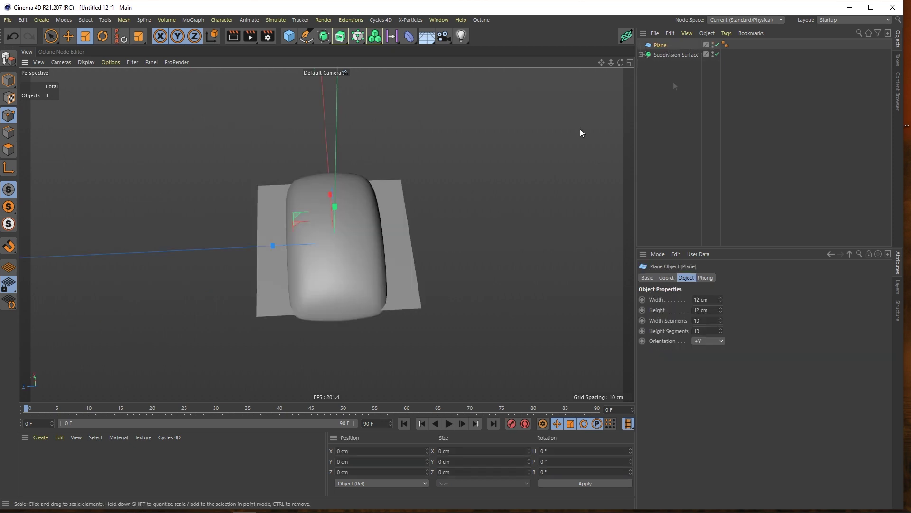
alt+drag(357, 221, 361, 247)
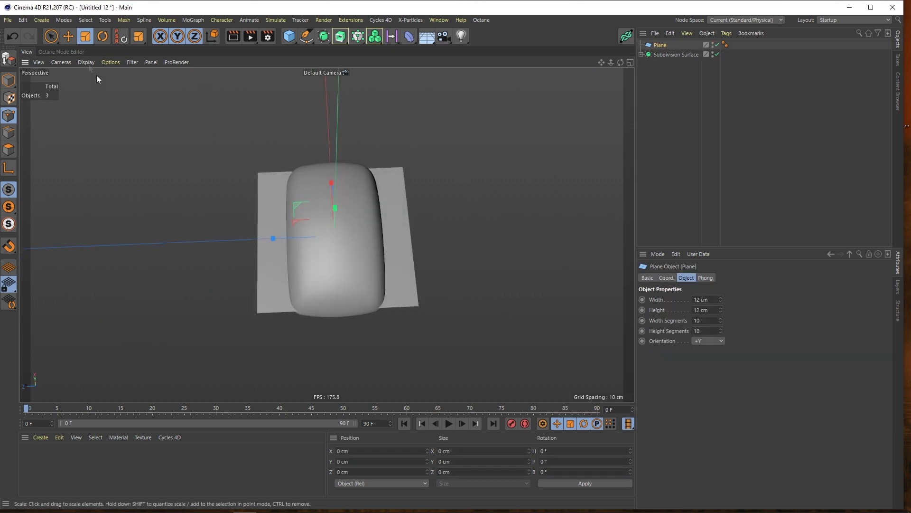
Select the Subdivision Surface and set its Z position to -3 cm.
drag(51, 36, 70, 50)
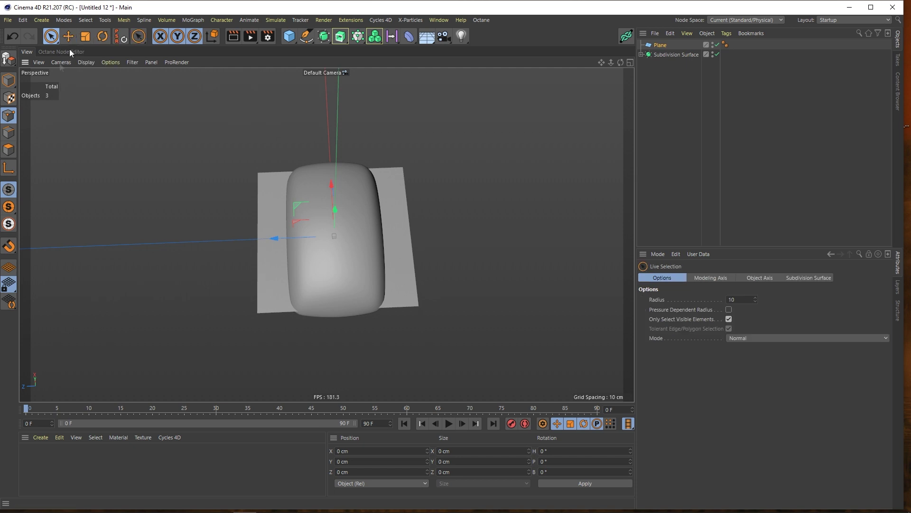
click(655, 48)
click(657, 54)
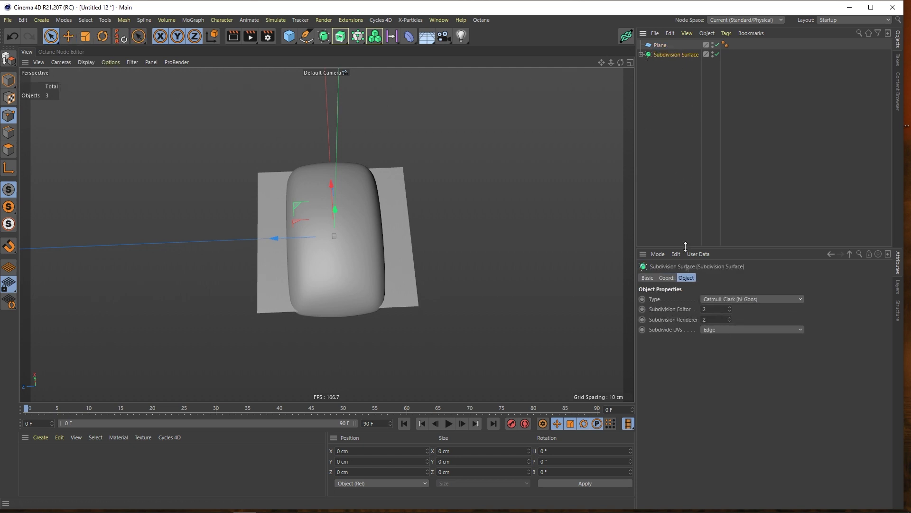
click(667, 277)
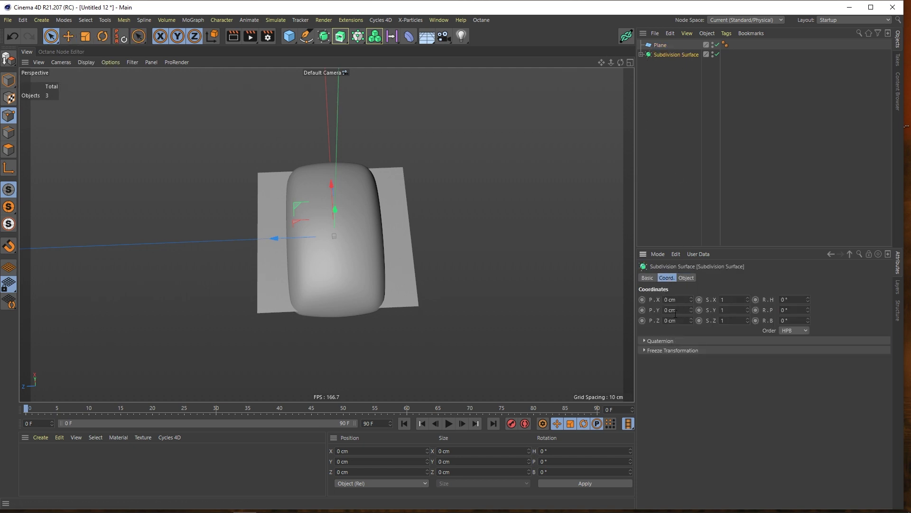
click(665, 321)
text(-3)
key(Return)
alt+drag(285, 249, 330, 190)
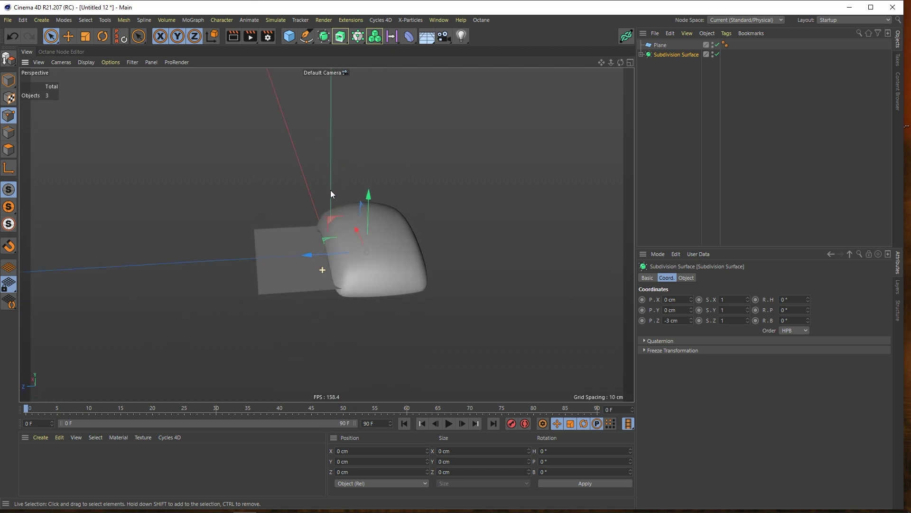
Duplicate the Subdivision Surface and set the copy's Z position to 3 cm so the two pieces sit side by side.
click(662, 77)
ctrl+drag(667, 56, 665, 67)
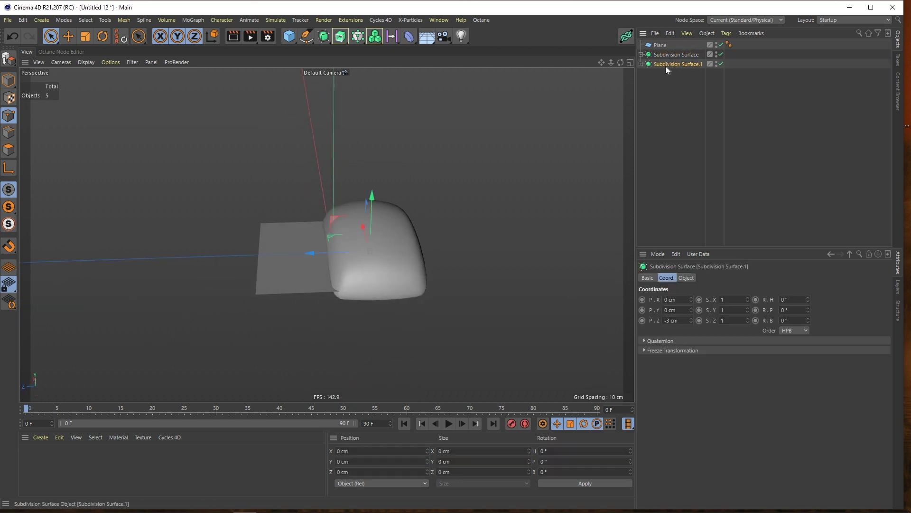
double_click(679, 321)
text(3)
key(Return)
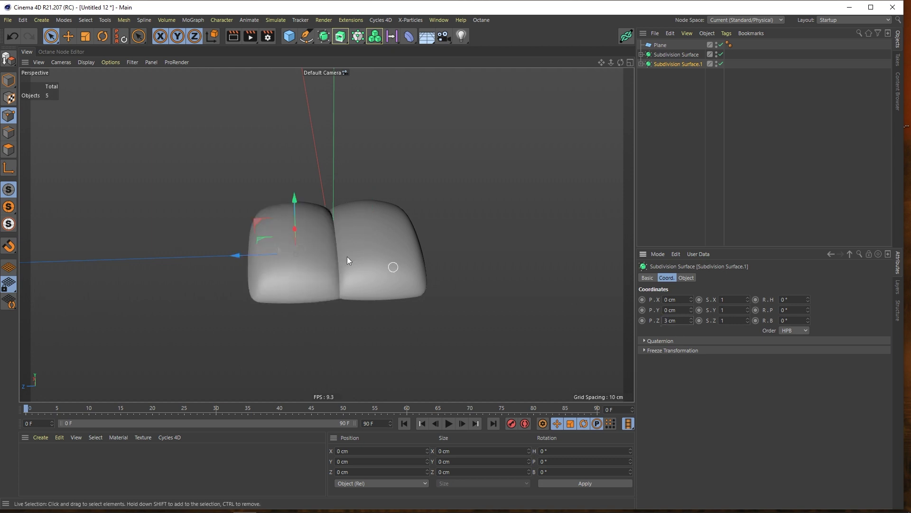
alt+drag(274, 251, 318, 267)
alt+drag(293, 315, 338, 279)
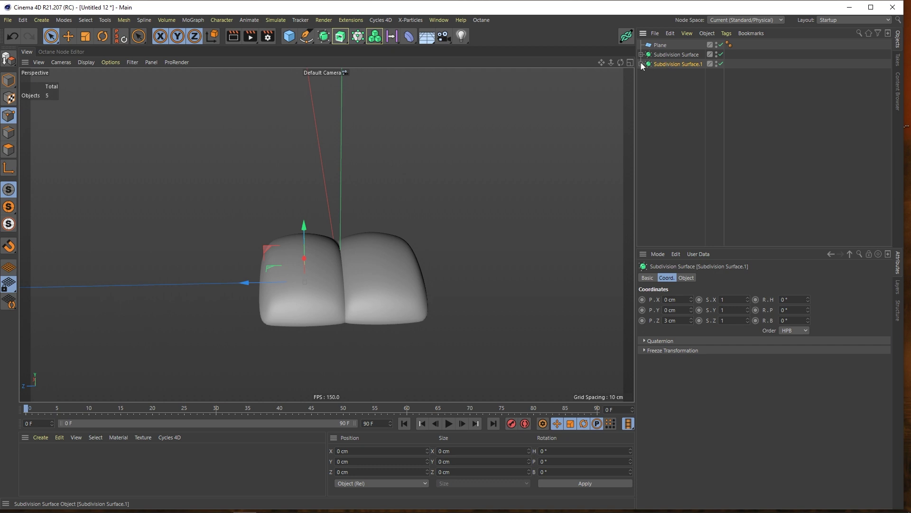
Scale both Subdivision Surfaces together slightly, bringing their centres to about 2.75 cm from the origin along Z.
ctrl+click(669, 55)
mouse_move(324, 282)
alt+mouse_down()
mouse_move(314, 266)
mouse_move(313, 282)
alt+mouse_up()
key(t)
drag(279, 249, 306, 92)
alt+drag(268, 252, 379, 234)
click(494, 192)
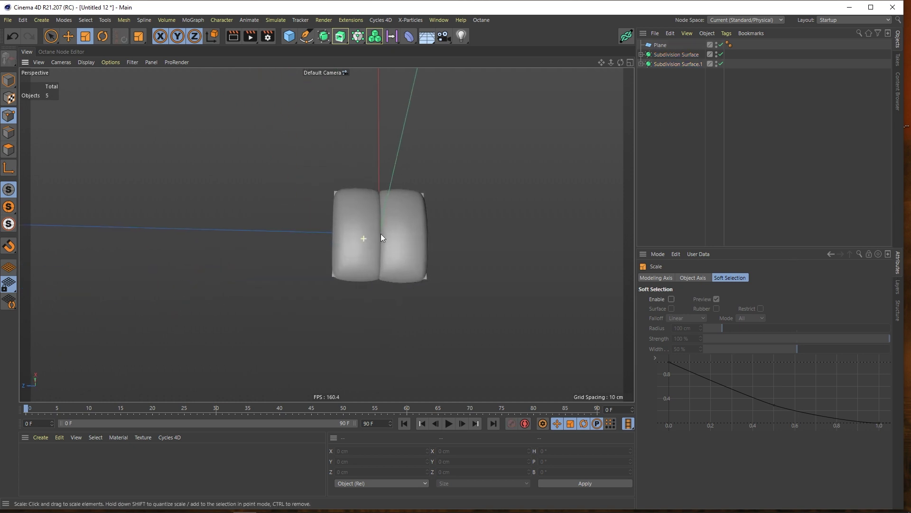
Convert both Subdivision Surfaces to editable polygon objects and clear the selection.
click(682, 54)
ctrl+click(682, 63)
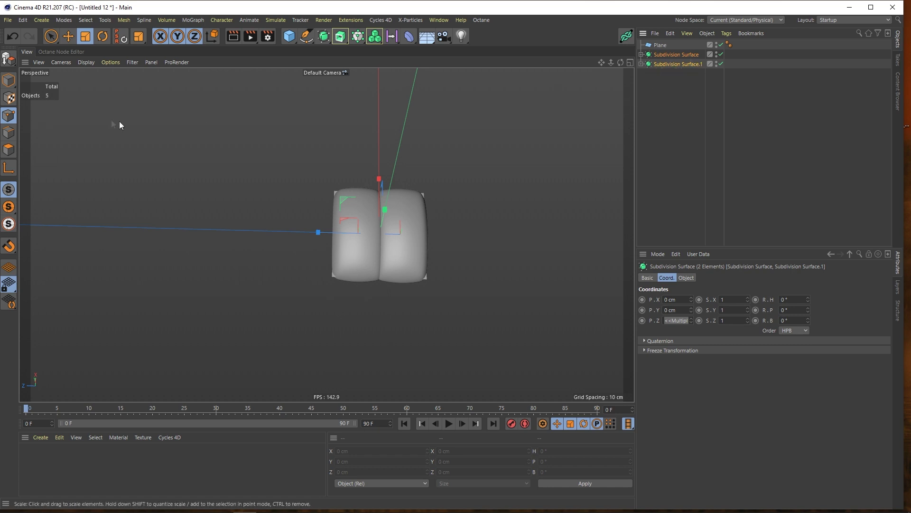
click(9, 58)
click(687, 55)
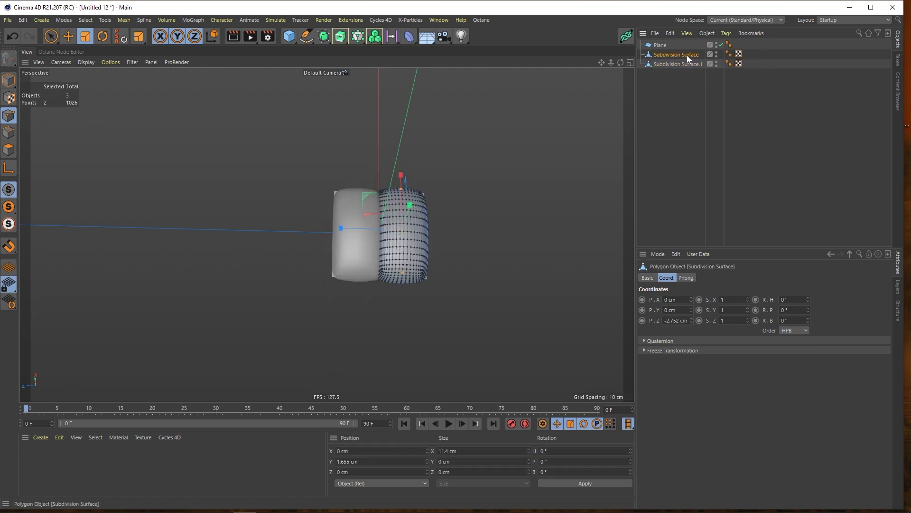
click(676, 90)
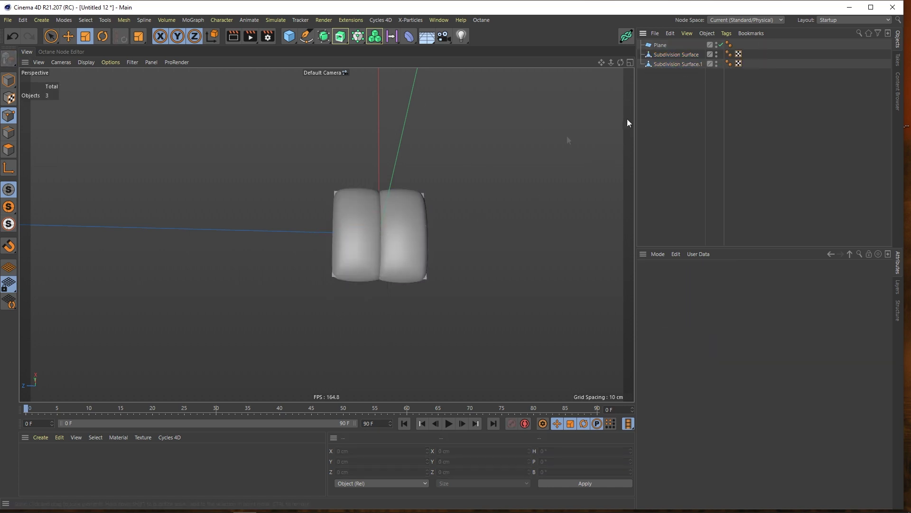
alt+right_drag(409, 216, 382, 221)
mouse_move(380, 243)
alt+mouse_down()
mouse_move(378, 207)
mouse_move(380, 231)
alt+mouse_up()
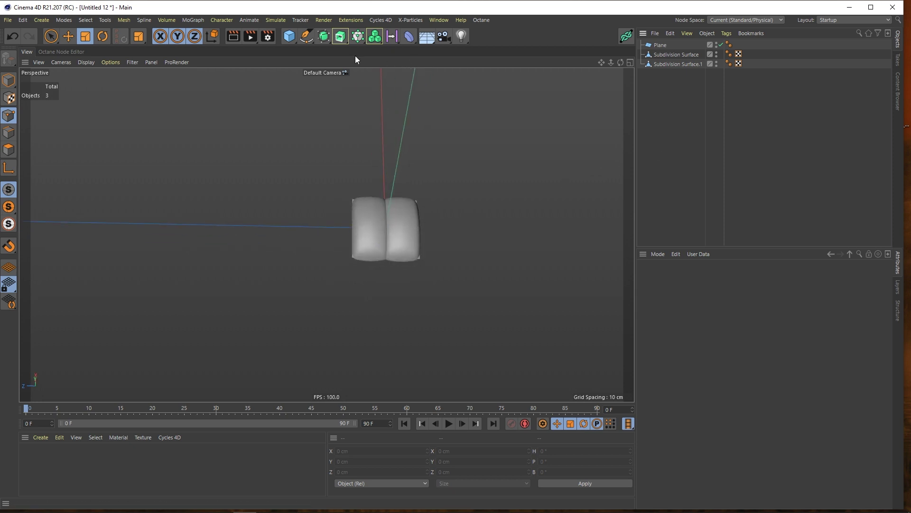
Add a Cloner and group the two polygon pieces under a Null.
click(375, 36)
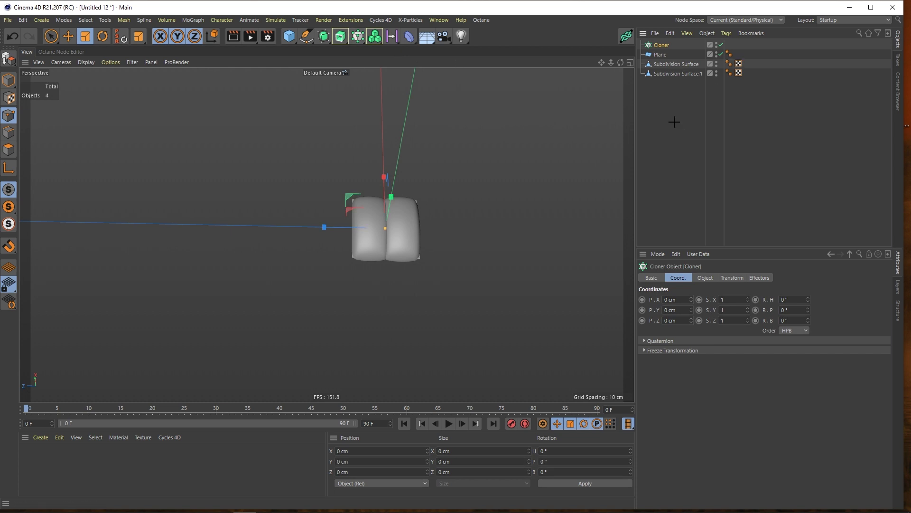
click(671, 122)
click(676, 64)
ctrl+click(678, 74)
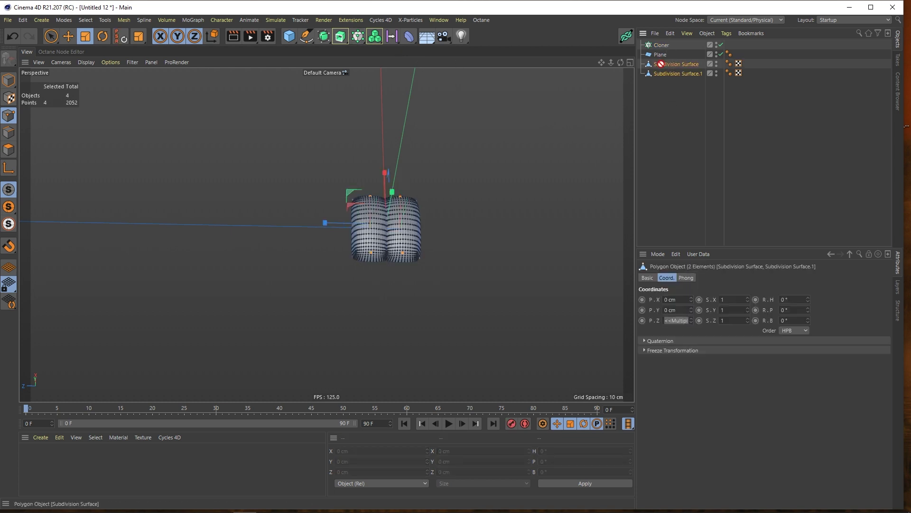
drag(665, 64, 666, 66)
click(668, 107)
click(670, 65)
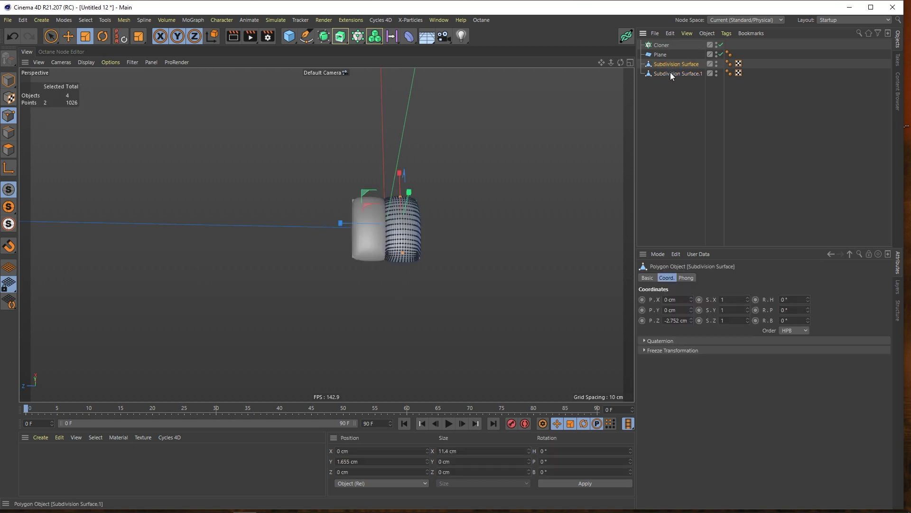
ctrl+click(671, 73)
key(alt+g)
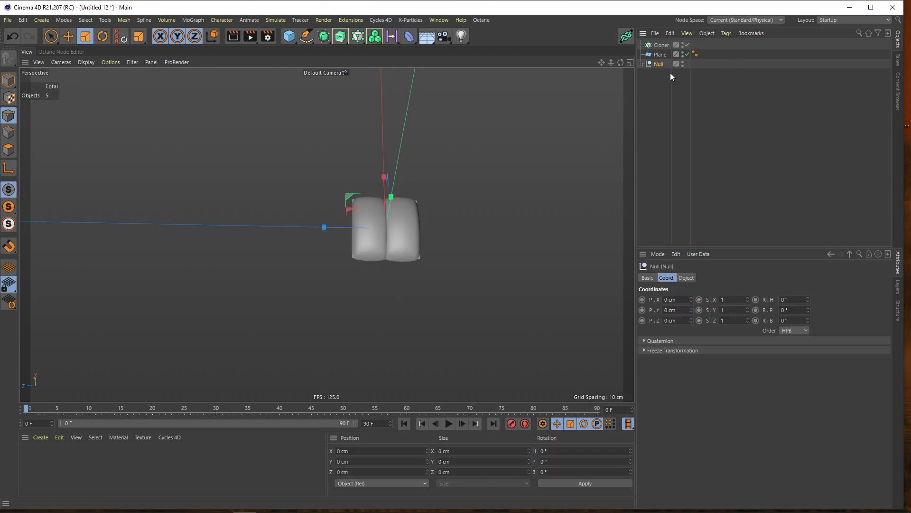
Delete the reference Plane.
drag(52, 37, 86, 45)
click(660, 54)
key(Delete)
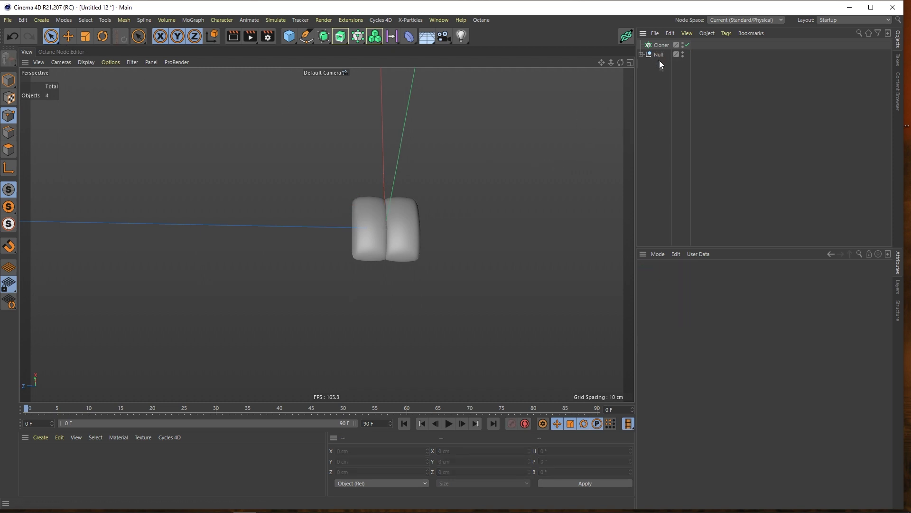
Nest the Null inside the Cloner with a duplicate of it, and disable the Cloner.
middle_drag(464, 243, 413, 249)
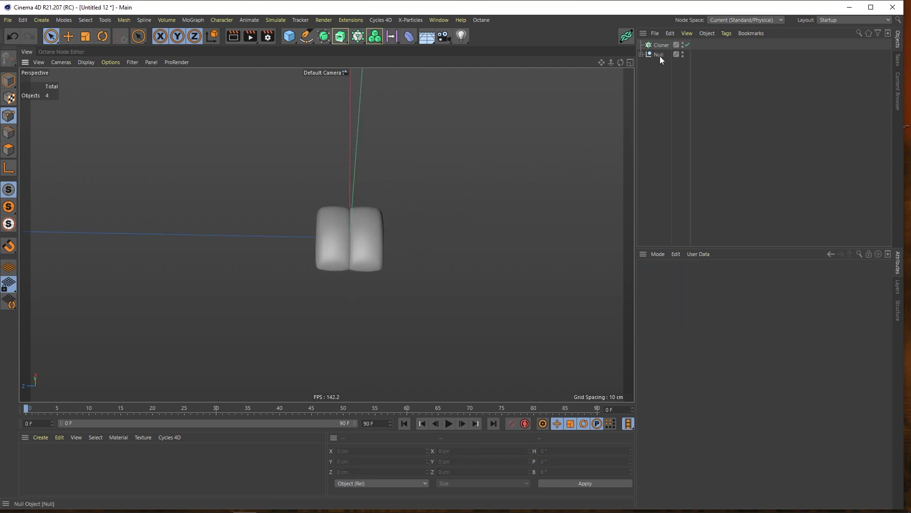
drag(663, 45, 665, 58)
click(691, 45)
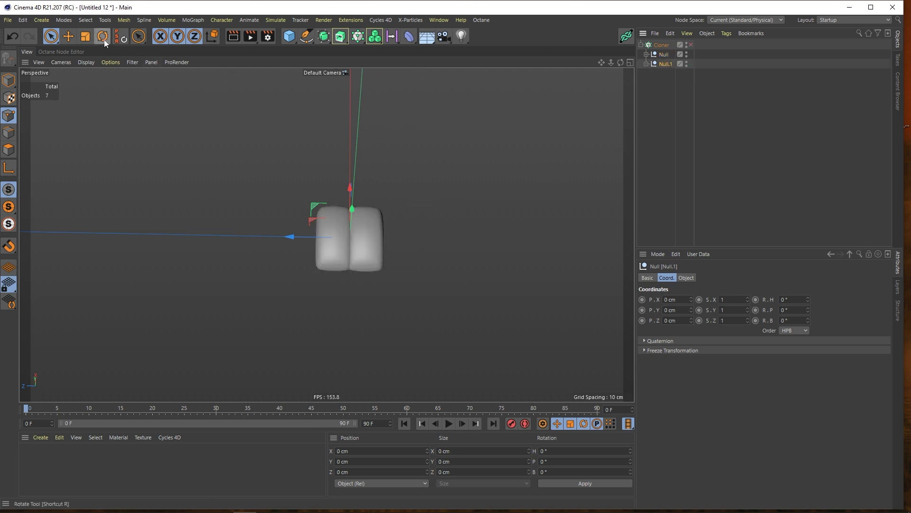
Rotate the two meshes inside the duplicated Null a quarter turn around the vertical axis, working in Model mode.
click(646, 64)
click(673, 74)
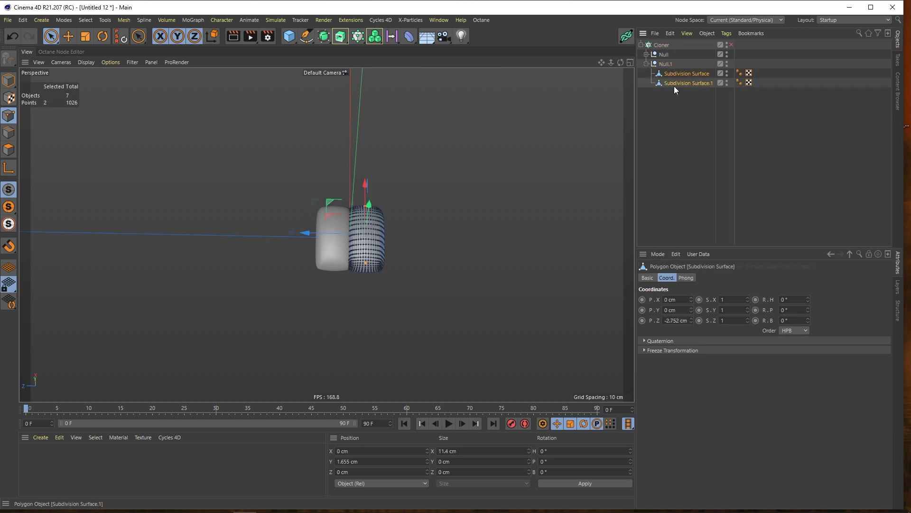
shift+click(674, 83)
click(103, 38)
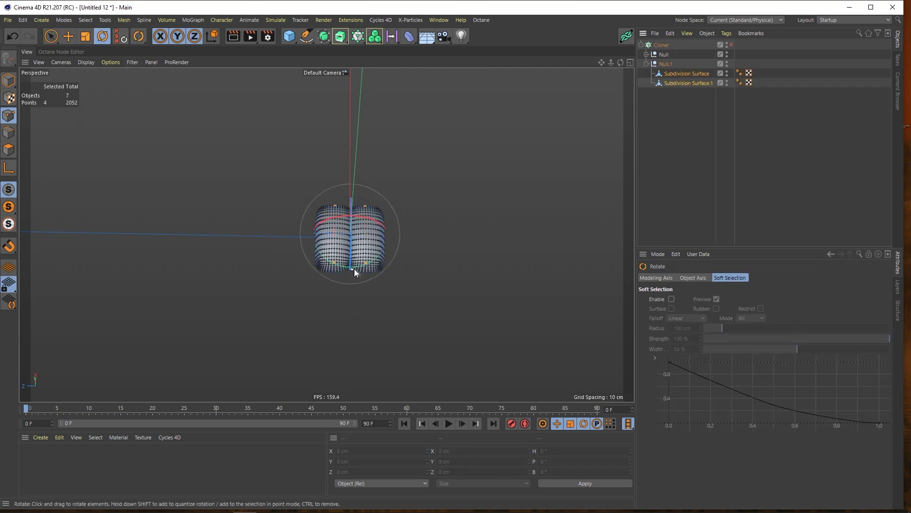
click(9, 81)
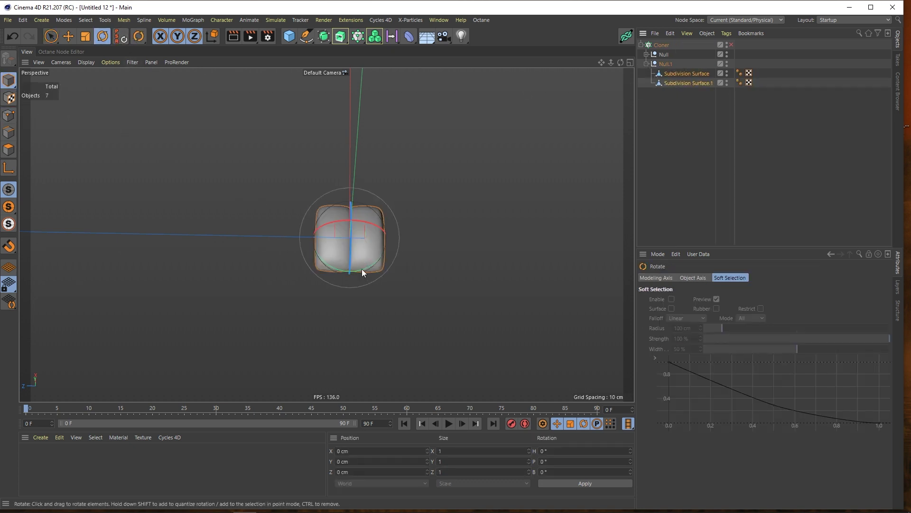
drag(362, 268, 425, 220)
click(686, 136)
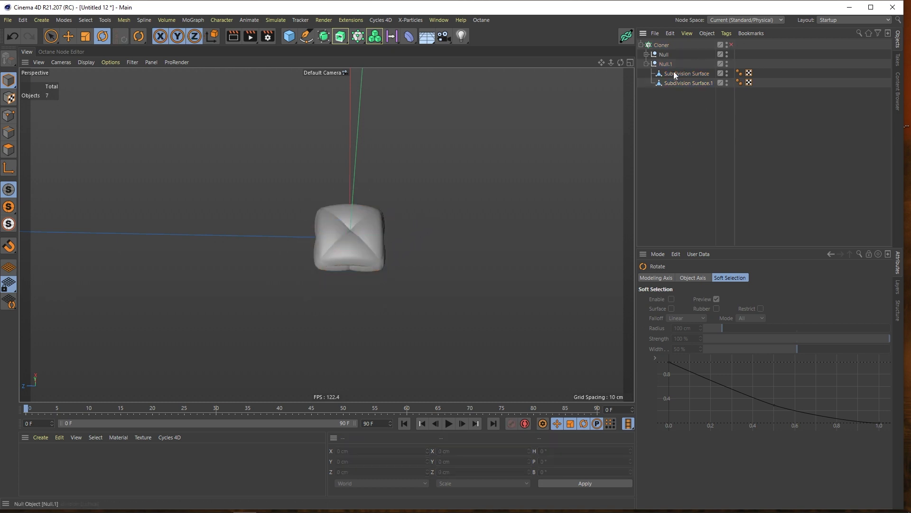
Re-enable the Cloner and set its per-step Y offset to 0 cm.
click(731, 45)
click(664, 46)
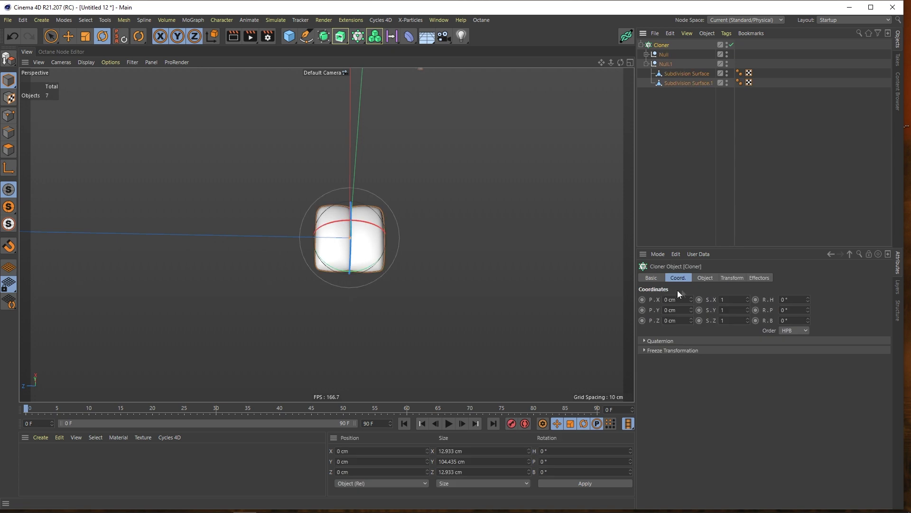
click(703, 280)
text(0)
key(Return)
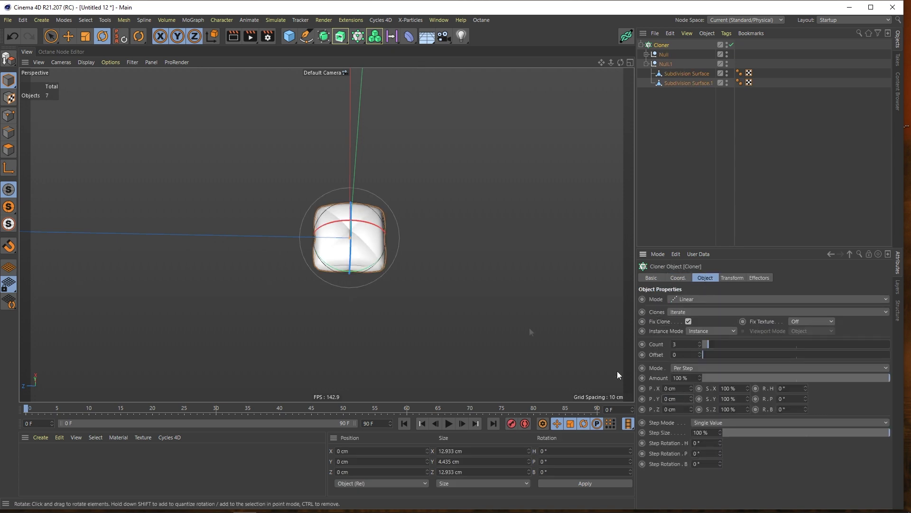
Set the Cloner's per-step Z offset to 12 cm so the clones form a row.
drag(691, 409, 691, 401)
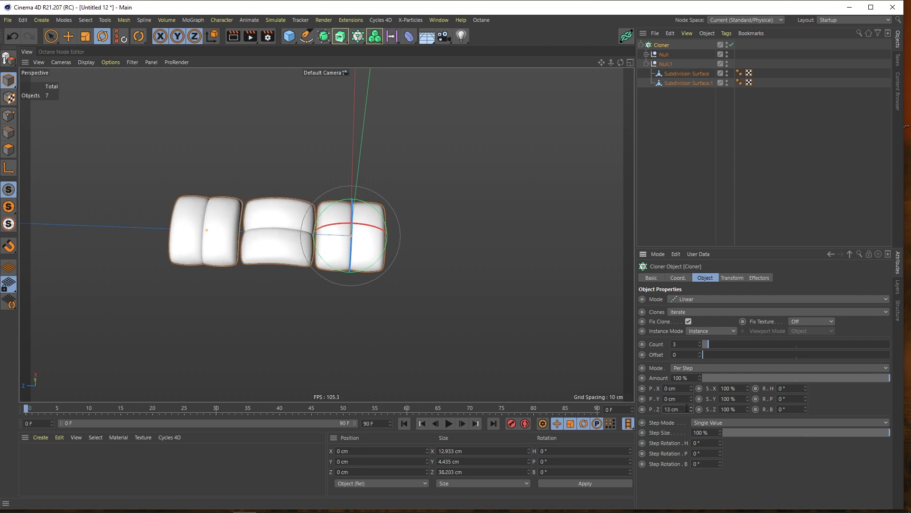
double_click(672, 409)
text(12)
key(Return)
alt+drag(278, 288, 267, 195)
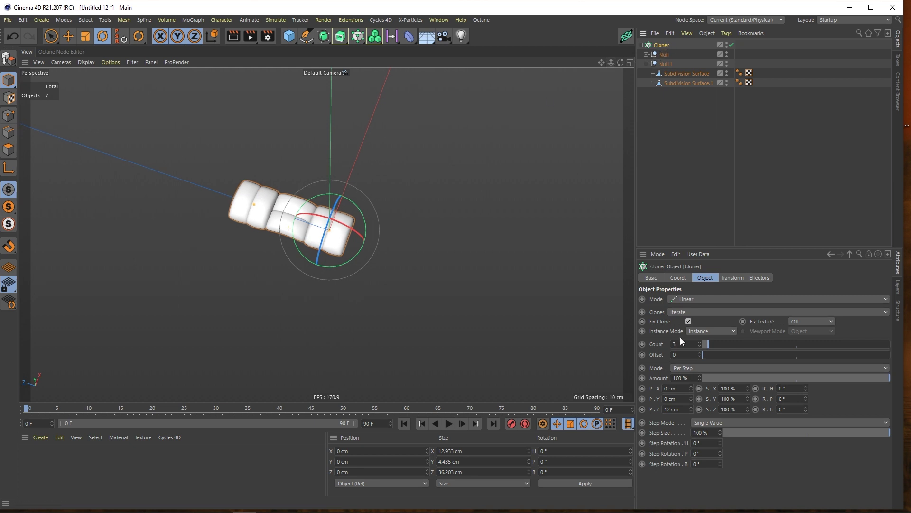
Try clone counts of 10 and 12 and check the length of the row.
text(10)
key(Return)
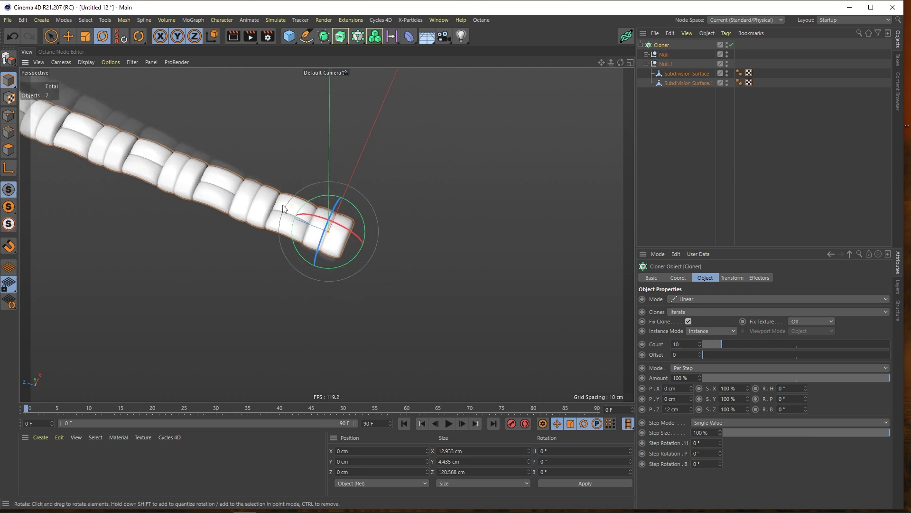
mouse_move(283, 204)
alt+mouse_down()
mouse_move(289, 221)
mouse_move(270, 204)
mouse_move(274, 221)
mouse_move(317, 237)
alt+mouse_up()
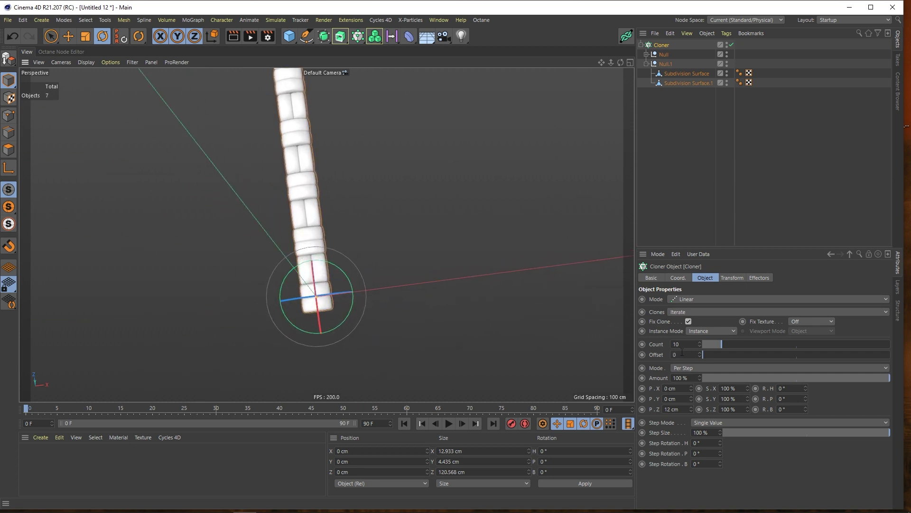
key(Return)
mouse_move(278, 200)
alt+mouse_down()
mouse_move(261, 201)
mouse_move(344, 238)
mouse_move(314, 238)
mouse_move(330, 230)
alt+mouse_up()
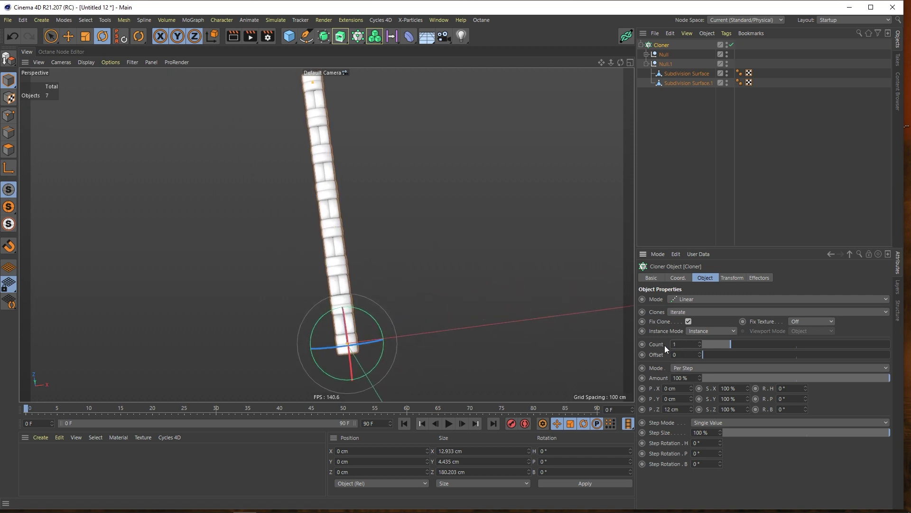
text(2)
key(Return)
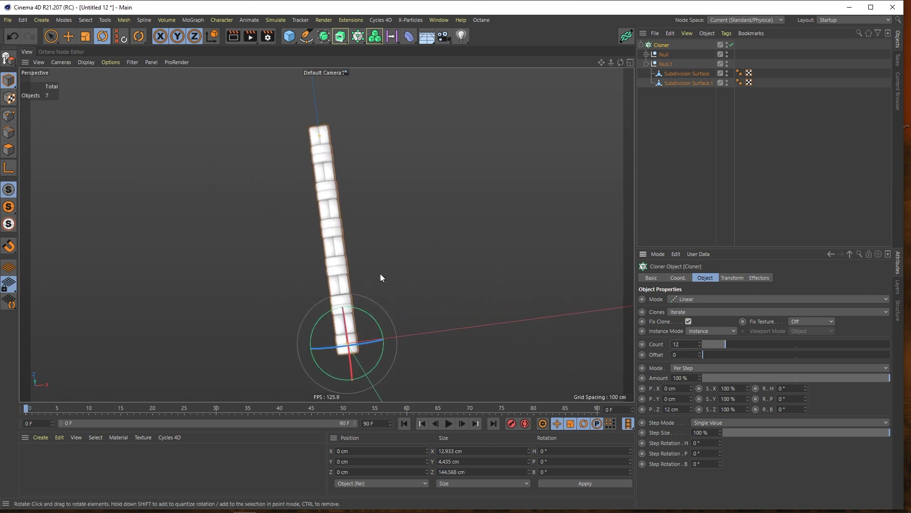
alt+drag(335, 272, 347, 271)
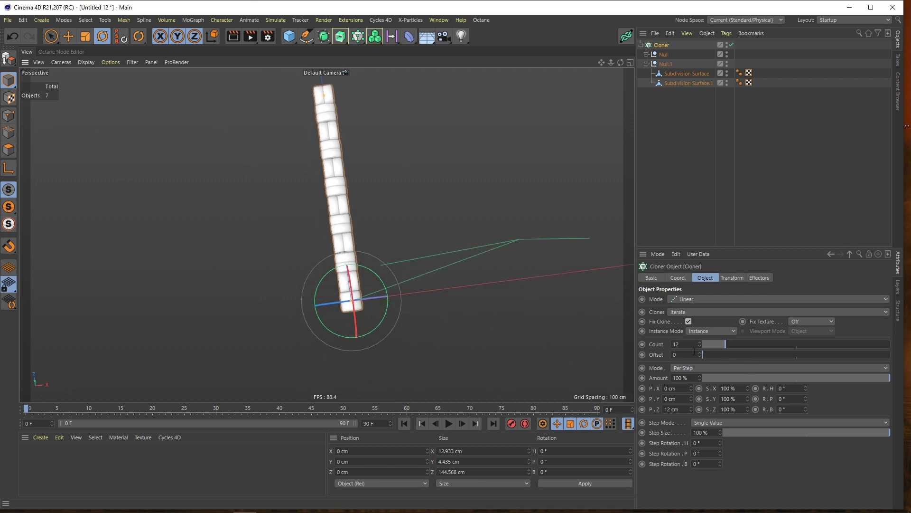
Set the Cloner's count to 13 and collapse its hierarchy.
key(Return)
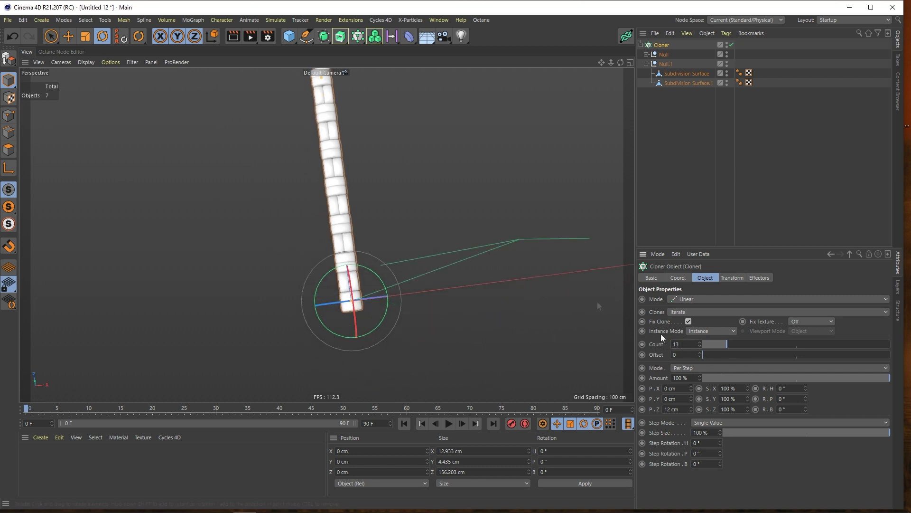
alt+drag(339, 280, 366, 255)
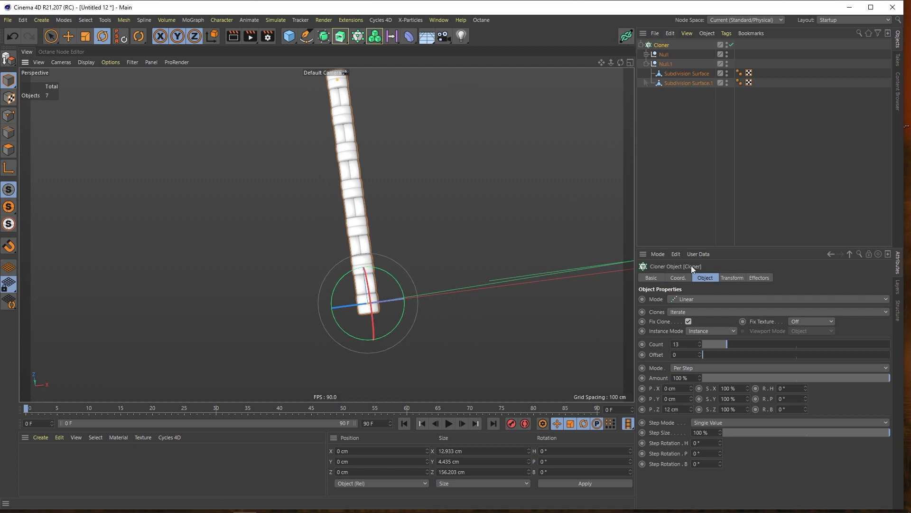
click(641, 45)
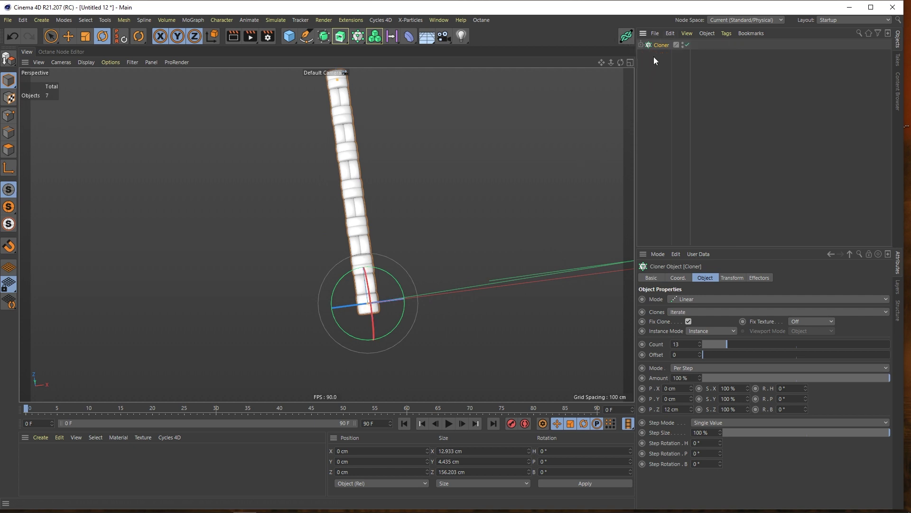
Duplicate the row Cloner and reverse the order of the two nulls inside the copy to offset the alternating pattern.
click(656, 65)
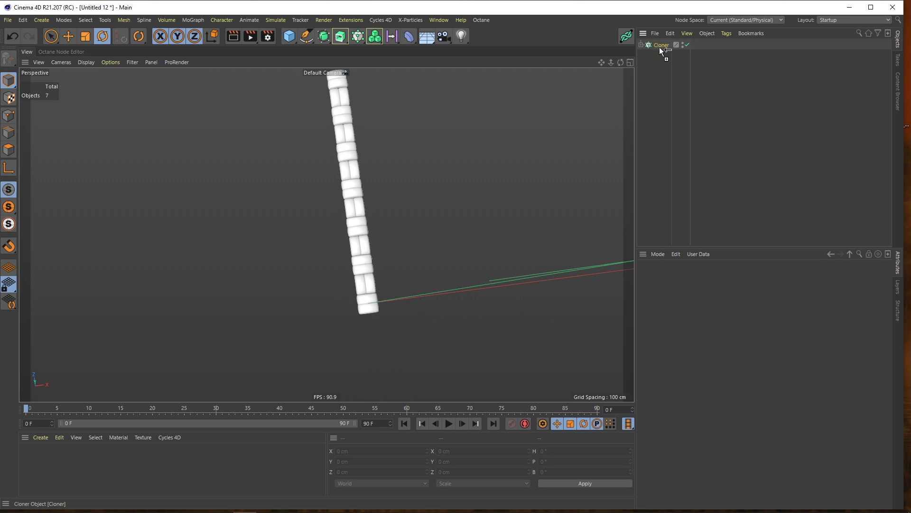
ctrl+drag(663, 51, 663, 54)
click(642, 54)
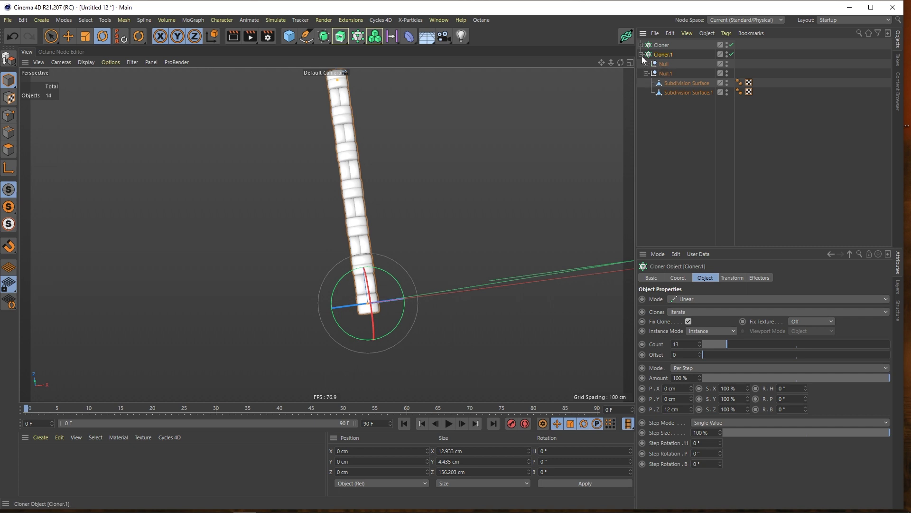
click(642, 55)
click(642, 55)
click(647, 73)
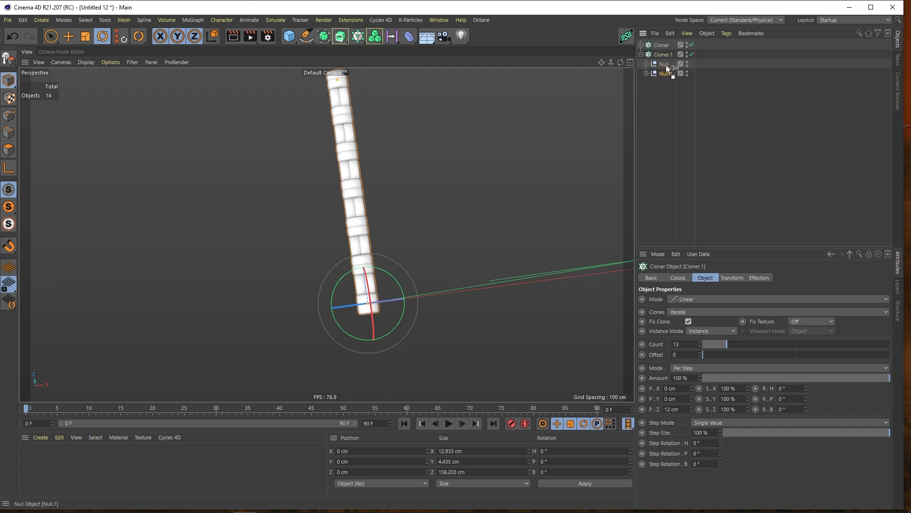
drag(668, 61, 669, 62)
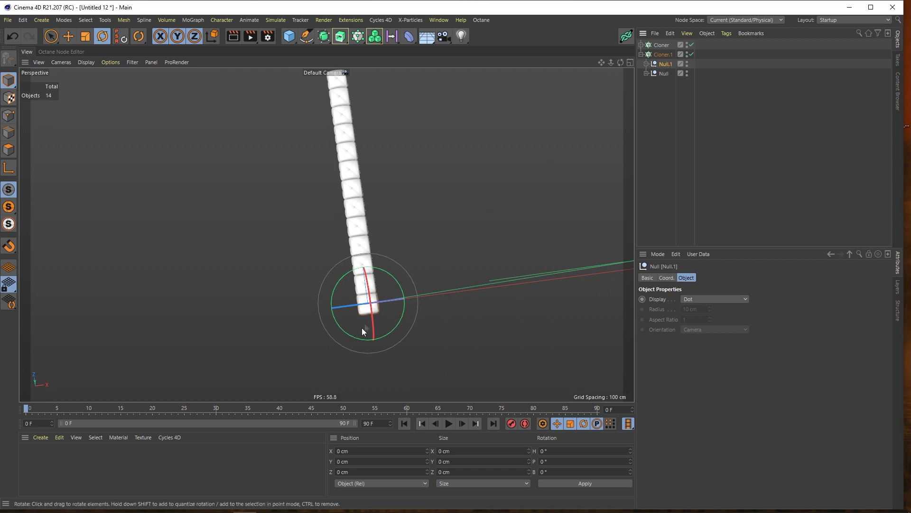
click(641, 55)
click(650, 78)
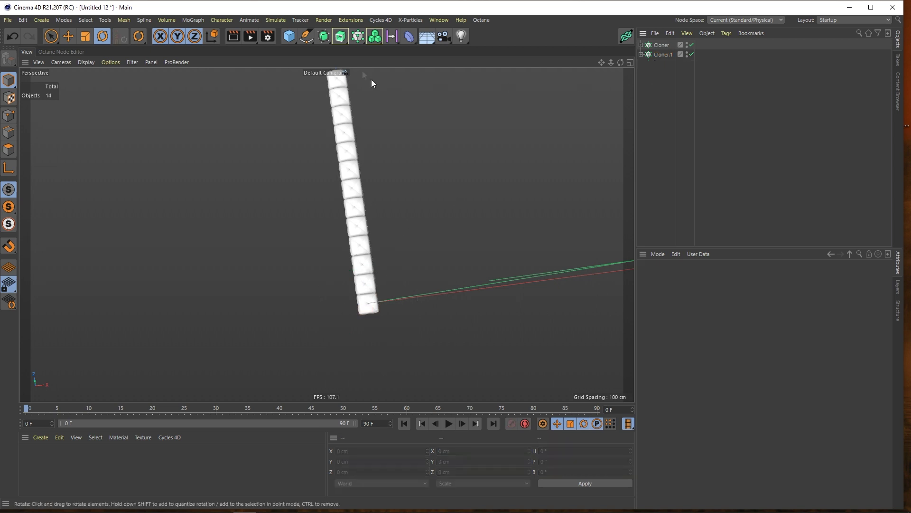
Add a new Cloner and make both row Cloners its children.
click(193, 20)
mouse_move(199, 43)
click(287, 37)
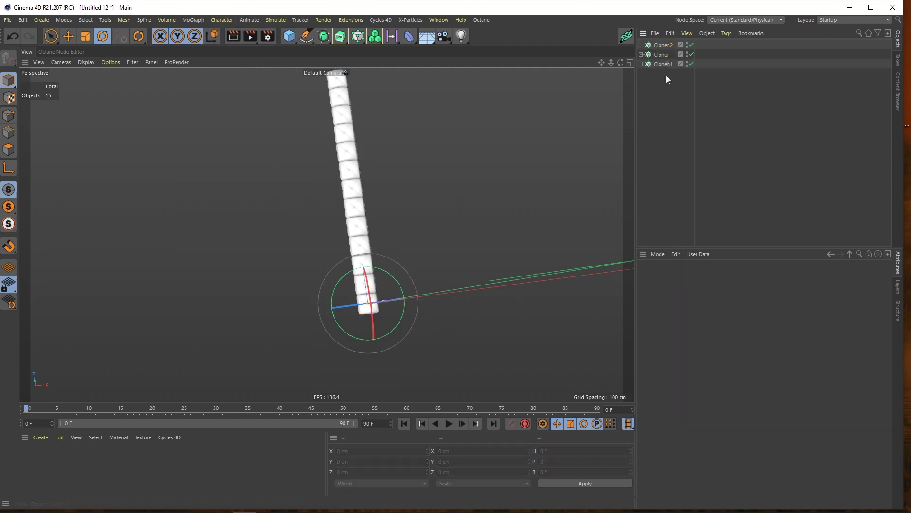
drag(665, 75, 668, 45)
Set the new parent Cloner's per-step X offset to 12 cm and Y offset to 0 cm.
click(662, 45)
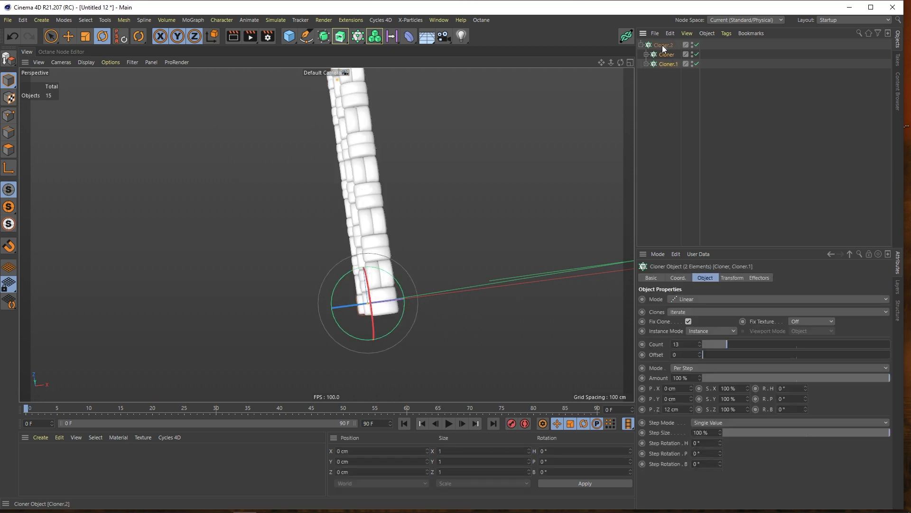
click(659, 391)
text(1)
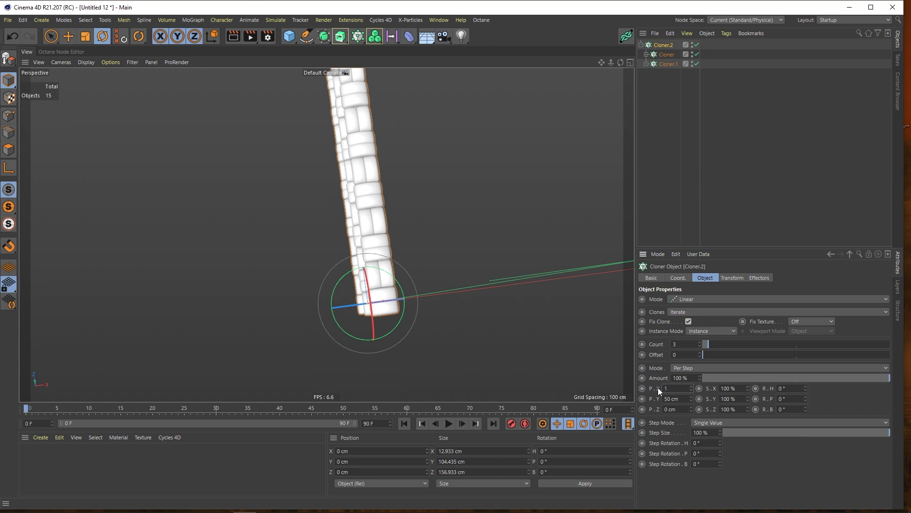
text(2)
key(Return)
mouse_move(397, 251)
mouse_down()
mouse_move(481, 286)
mouse_move(420, 241)
mouse_up()
text(0)
key(Return)
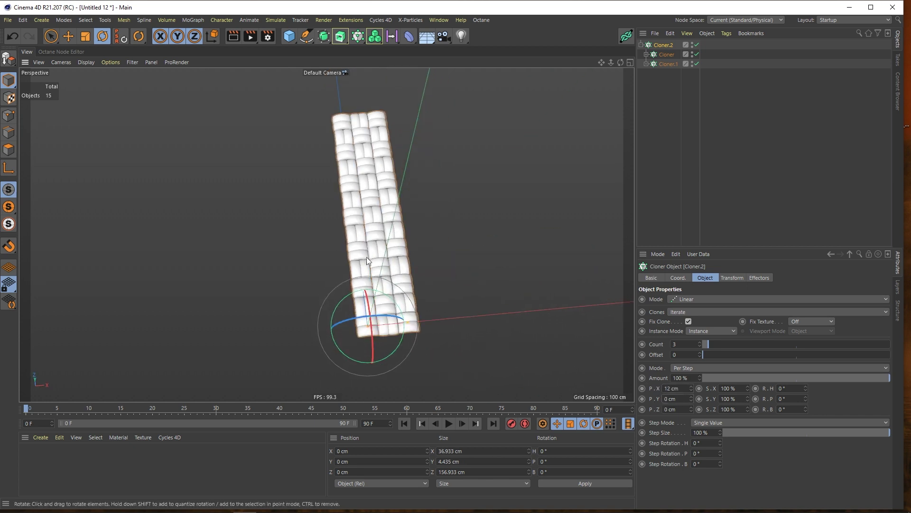
Set the parent Cloner's count to 13 to fill out a square woven sheet.
scroll(372, 266, up, 5)
alt+middle_drag(403, 255, 386, 248)
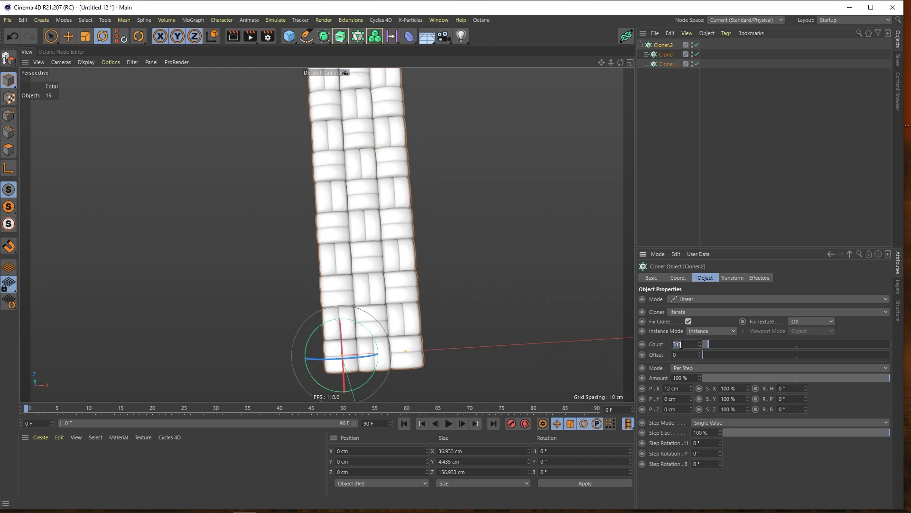
key(Return)
scroll(448, 270, down, 5)
alt+middle_drag(442, 247, 341, 242)
mouse_move(363, 222)
alt+mouse_down()
mouse_move(348, 231)
mouse_move(360, 230)
alt+mouse_up()
scroll(389, 226, up, 6)
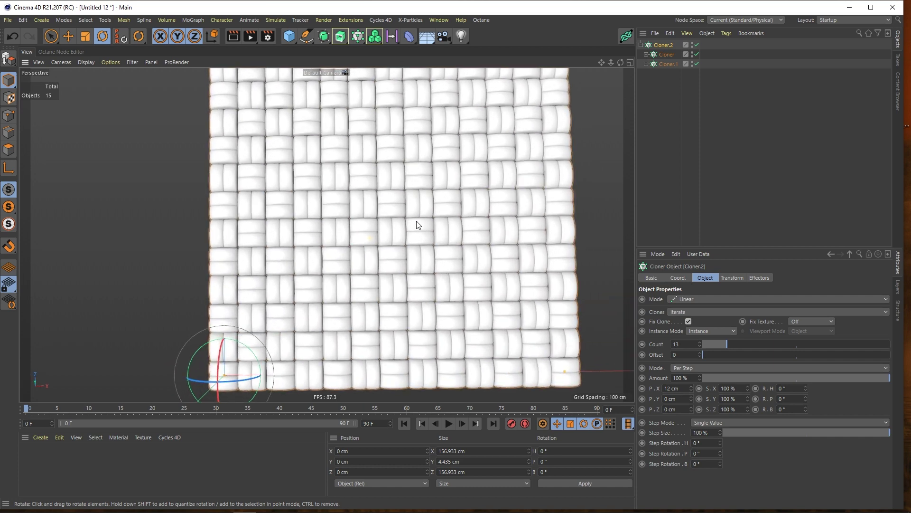
alt+middle_drag(405, 227, 381, 236)
drag(390, 228, 405, 289)
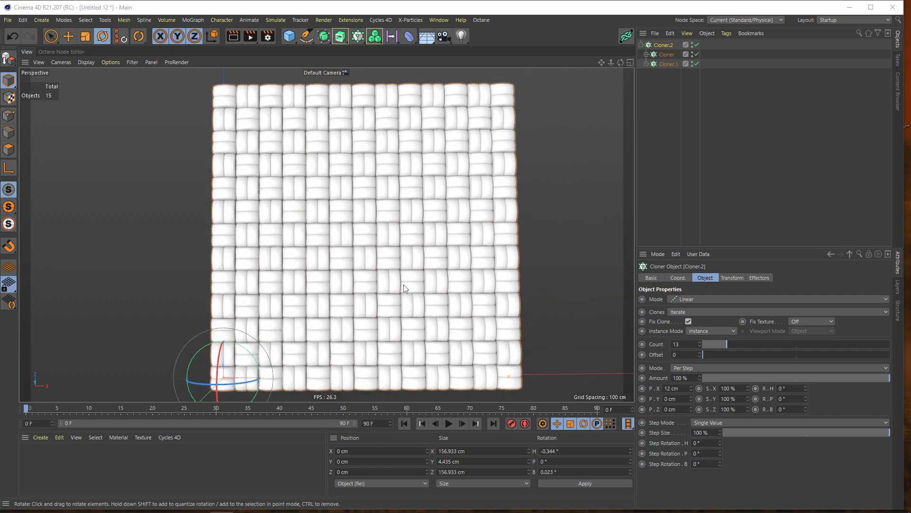
click(666, 118)
Add a 400 cm Plane and move it horizontally so that it extends beyond the weave on all sides.
scroll(358, 228, down, 6)
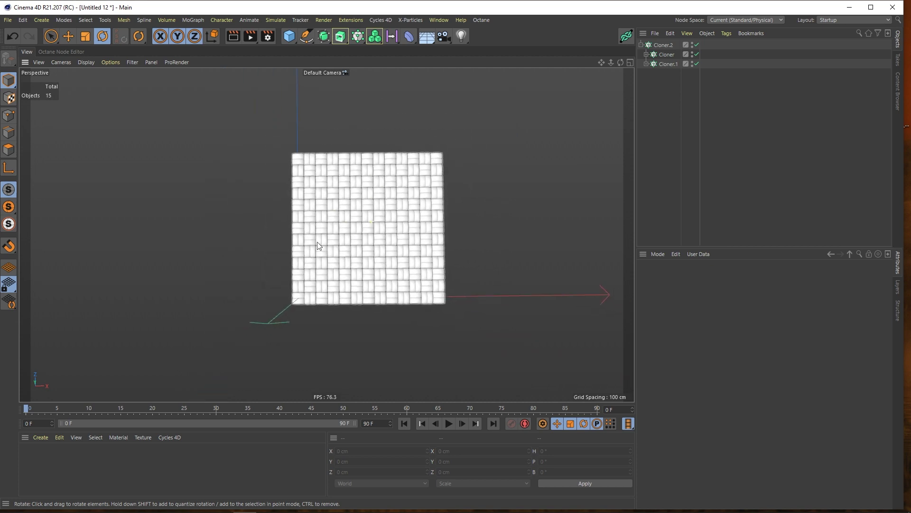
alt+drag(341, 253, 338, 200)
drag(290, 37, 389, 67)
alt+drag(388, 267, 386, 225)
drag(51, 37, 71, 50)
alt+drag(290, 310, 304, 279)
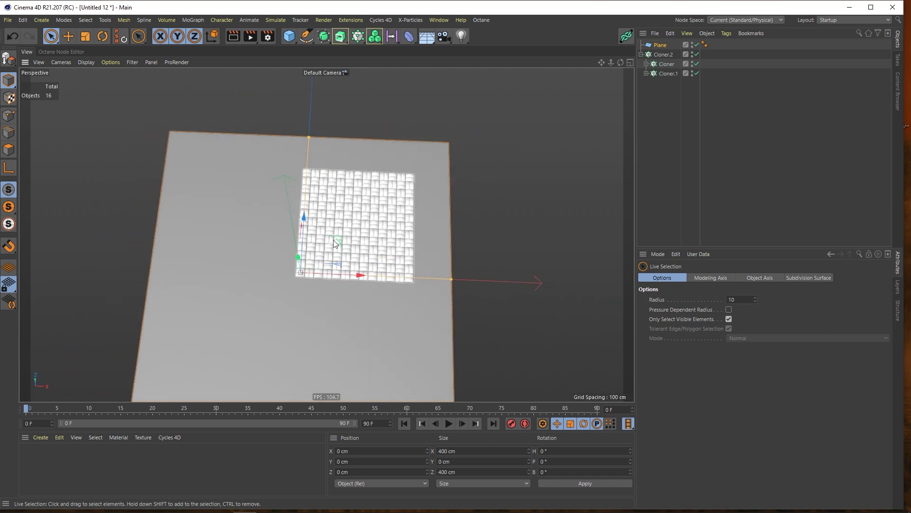
drag(333, 241, 382, 209)
click(690, 144)
alt+drag(238, 288, 244, 341)
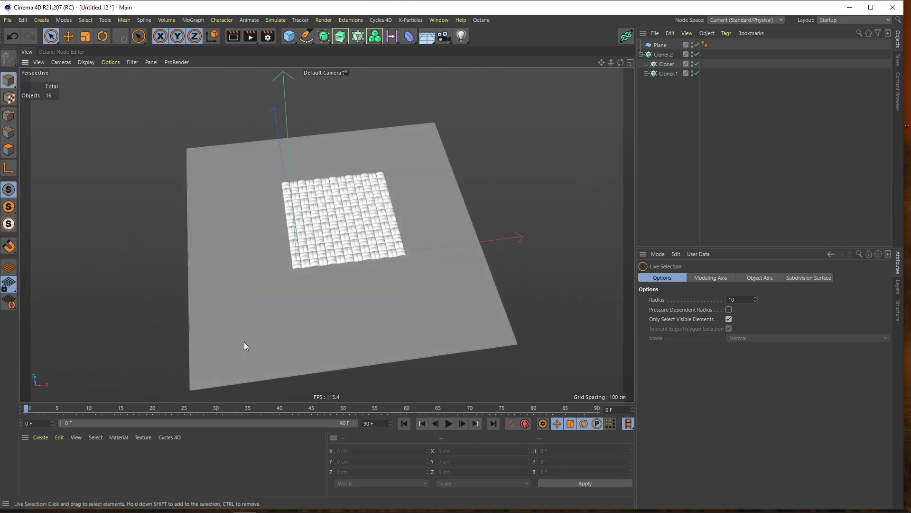
alt+middle_drag(244, 342, 270, 296)
Create a material with only the Luminance channel enabled and give it a saturated pink colour with hue 323°.
double_click(77, 469)
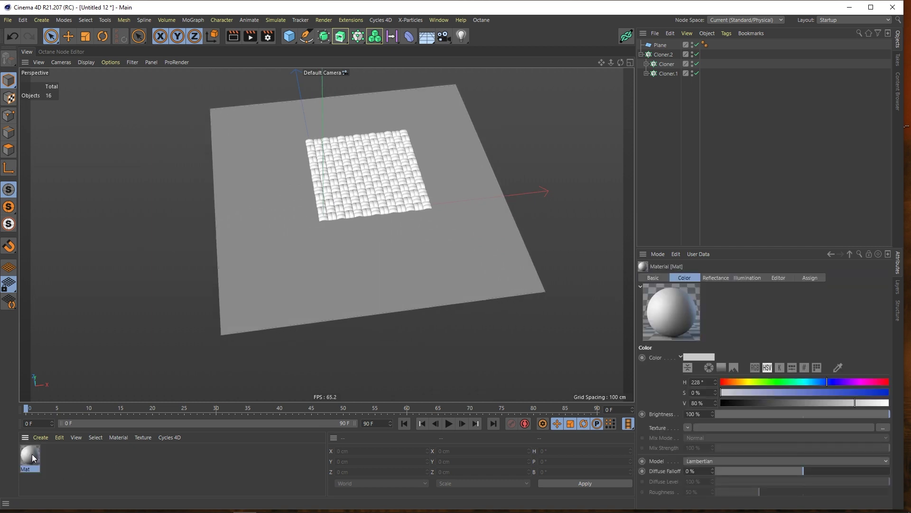
double_click(32, 454)
click(190, 189)
click(190, 170)
click(190, 208)
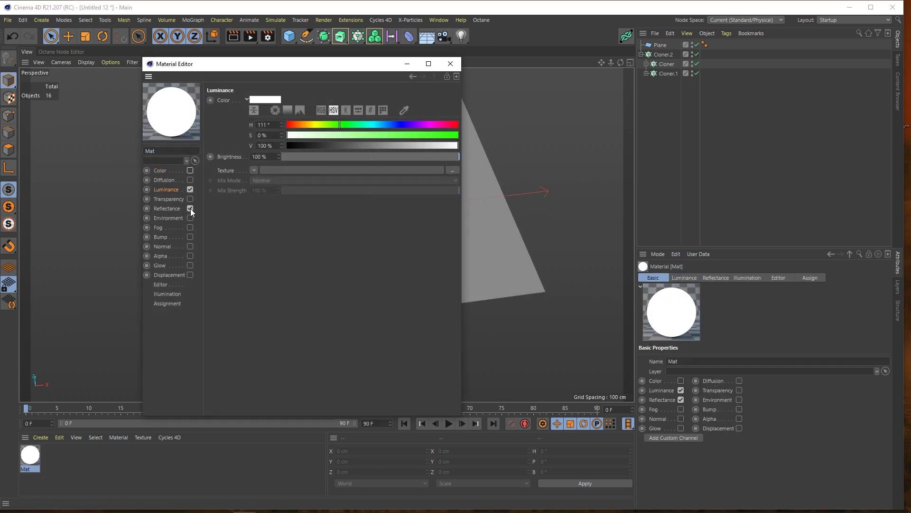
click(171, 189)
mouse_move(369, 123)
mouse_down()
mouse_move(442, 122)
mouse_move(412, 135)
mouse_move(416, 124)
mouse_move(441, 124)
mouse_up()
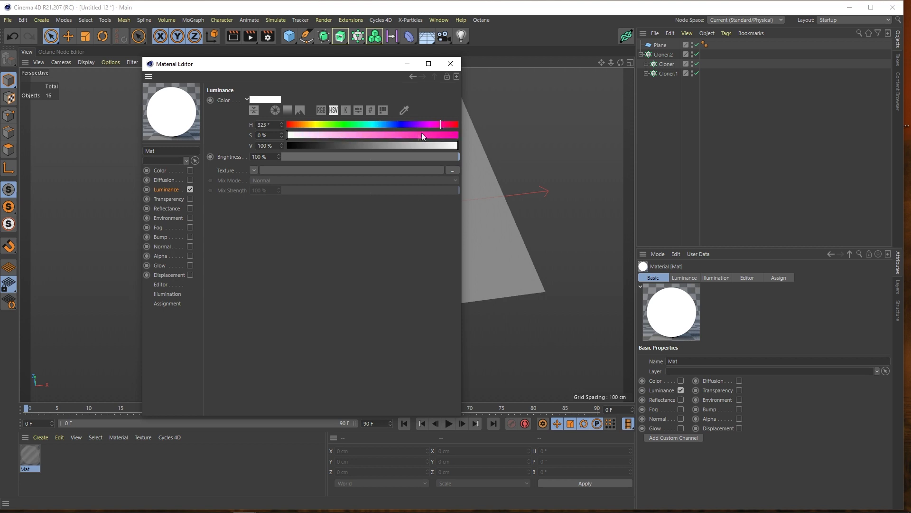
click(420, 133)
click(451, 64)
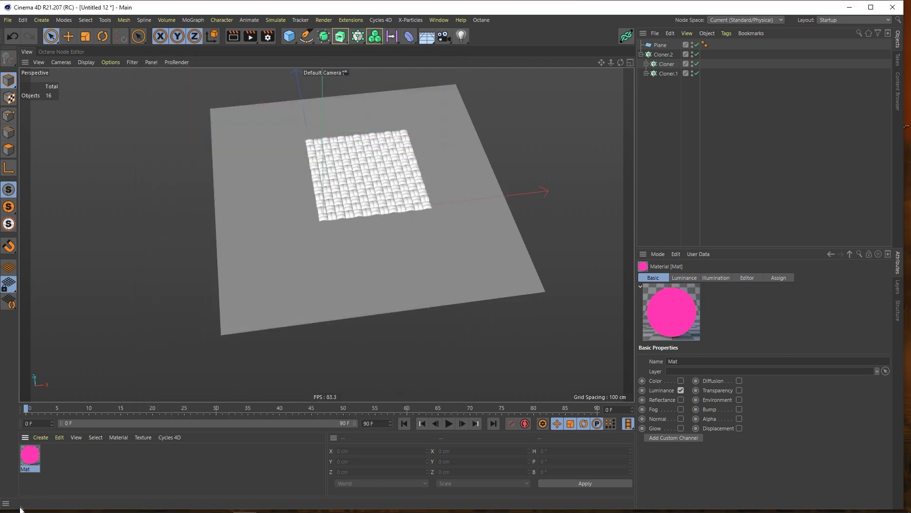
Apply the pink material to the plane and examine the gaps between the woven pieces up close.
drag(40, 448, 340, 228)
alt+right_drag(340, 227, 417, 191)
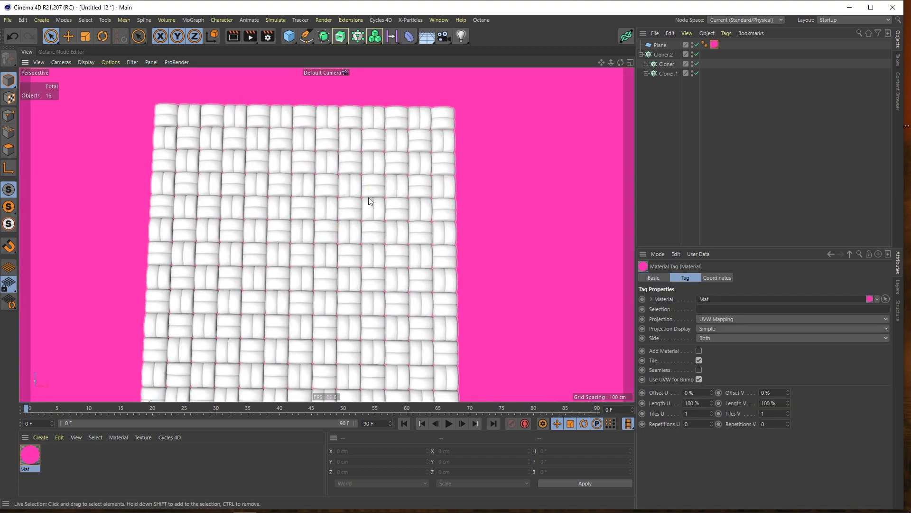
alt+drag(368, 197, 345, 207)
scroll(345, 208, up, 10)
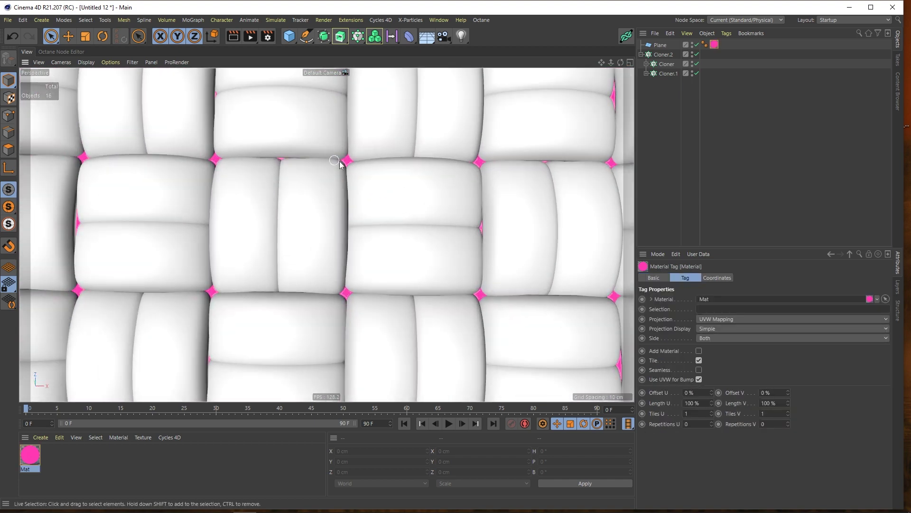
scroll(377, 180, down, 15)
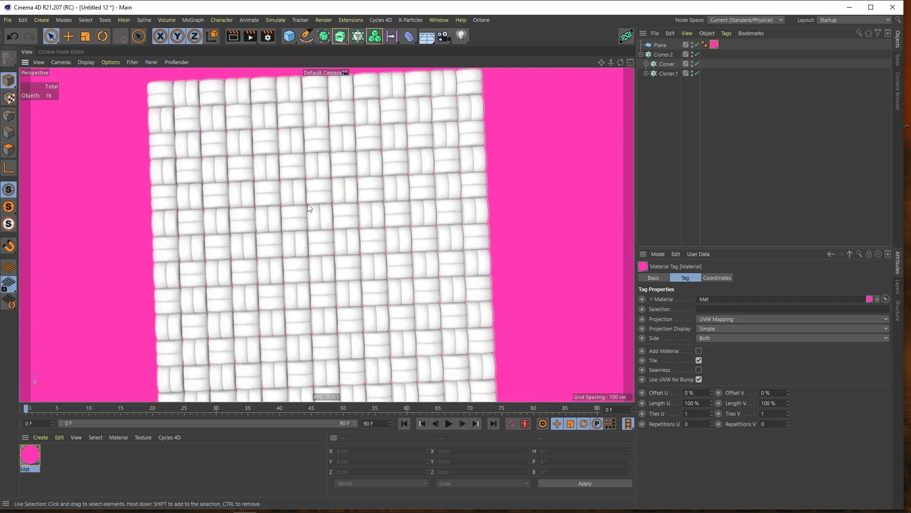
click(672, 127)
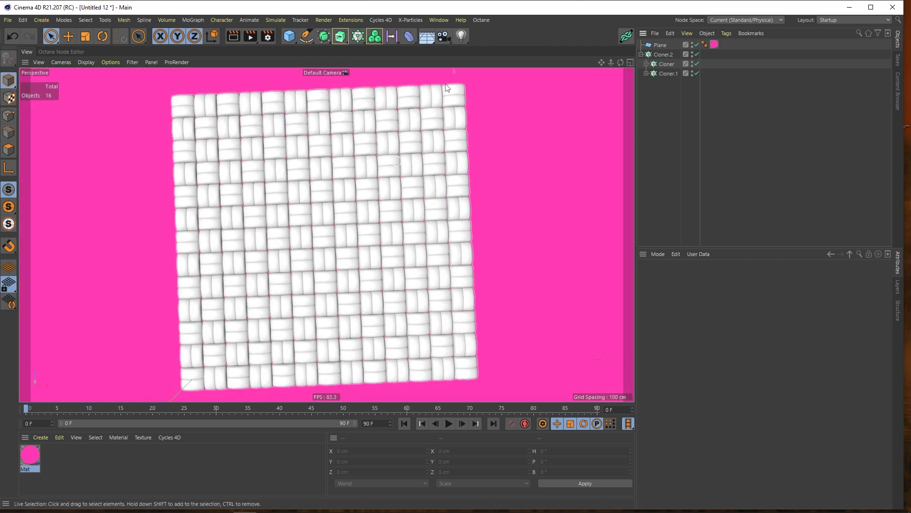
Add a camera and set its projection to Parallel.
drag(442, 29, 466, 49)
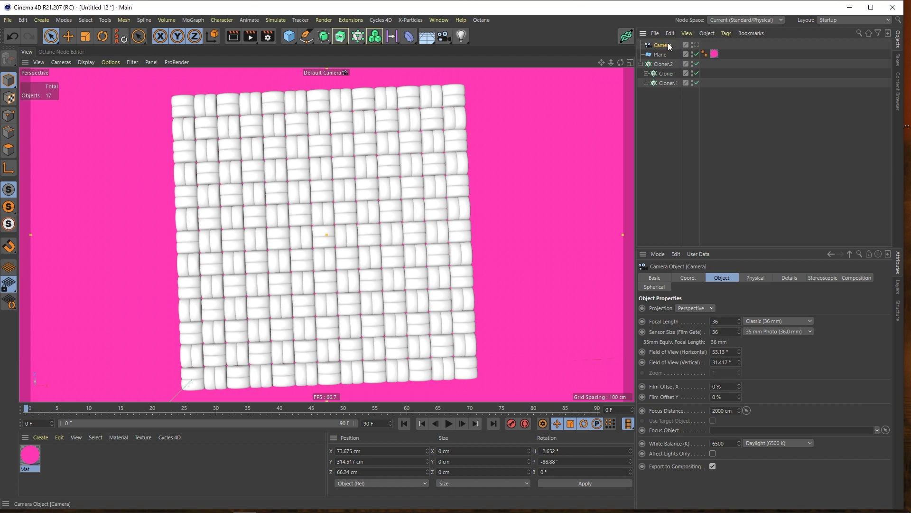
click(687, 308)
click(690, 329)
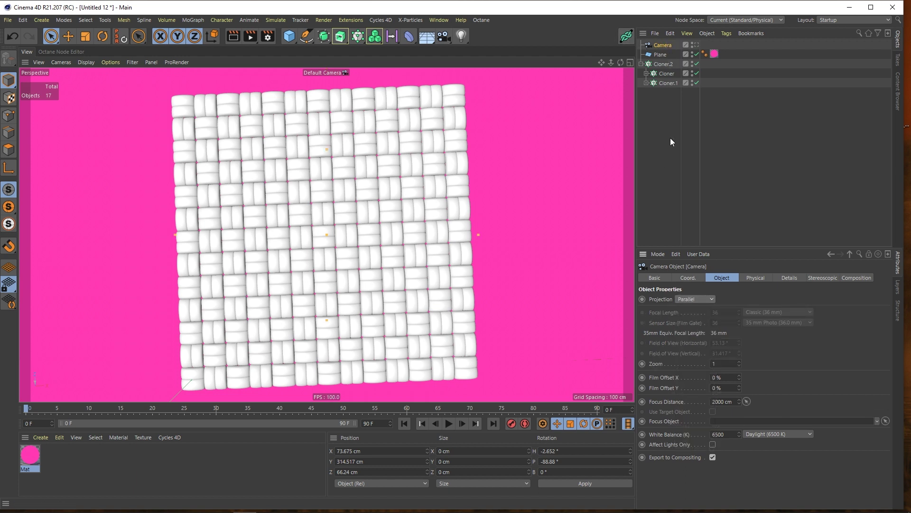
Set the camera's heading to 0° and pitch to -90°, and look through it straight down at the weave.
click(689, 278)
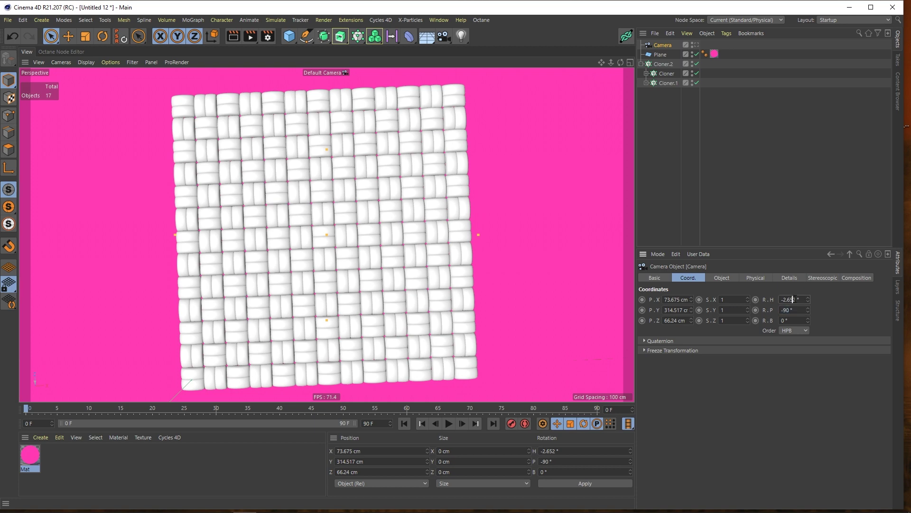
click(696, 44)
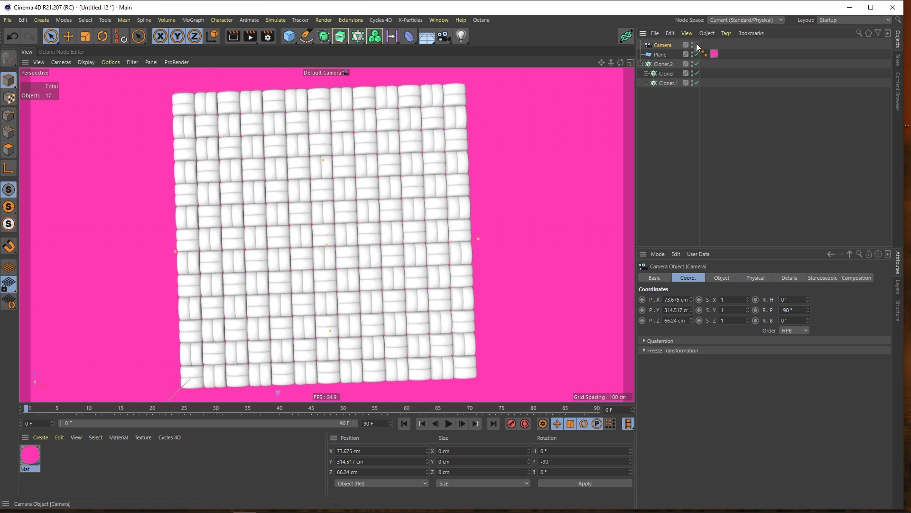
scroll(316, 226, up, 10)
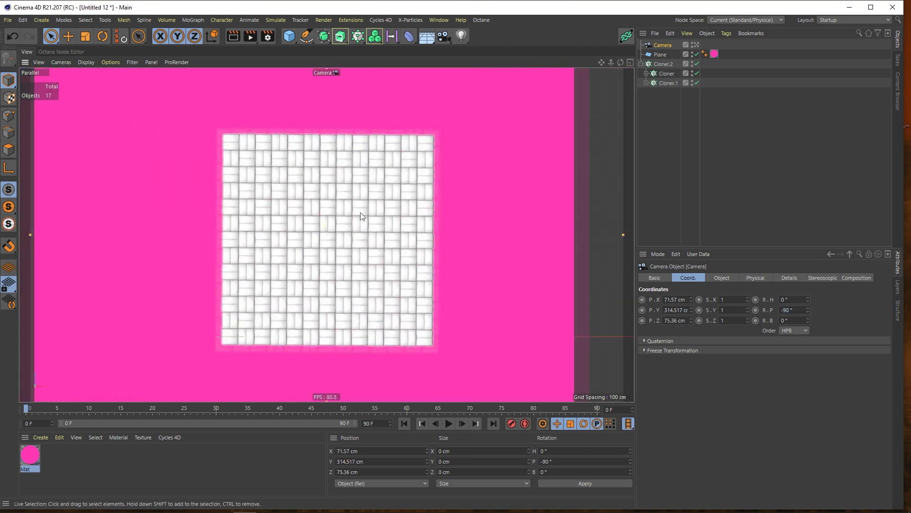
scroll(355, 213, up, 2)
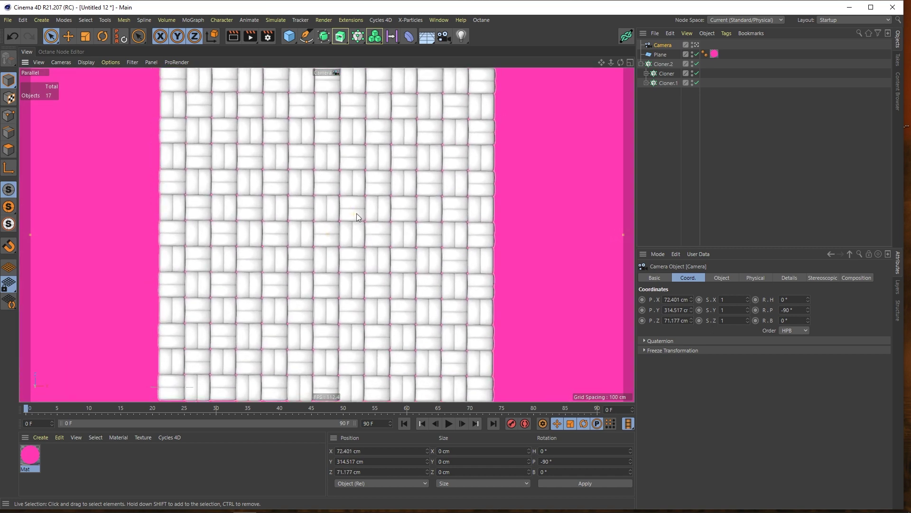
Set the render output size to 4096 by 4096 pixels.
click(267, 36)
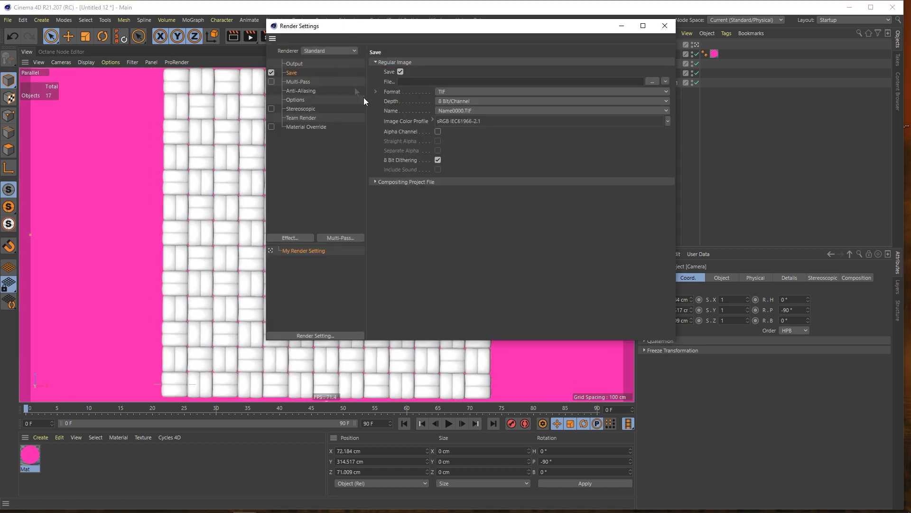
click(299, 64)
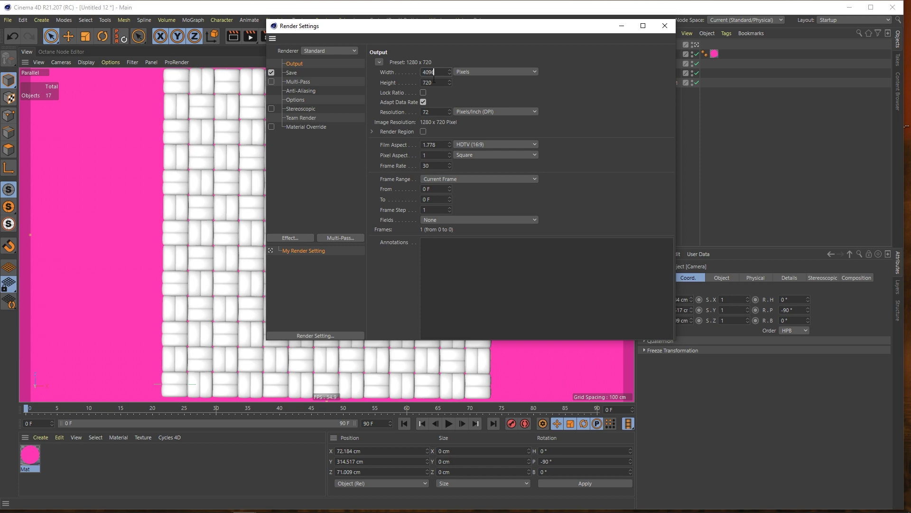
double_click(433, 83)
text(4096)
key(Return)
click(665, 26)
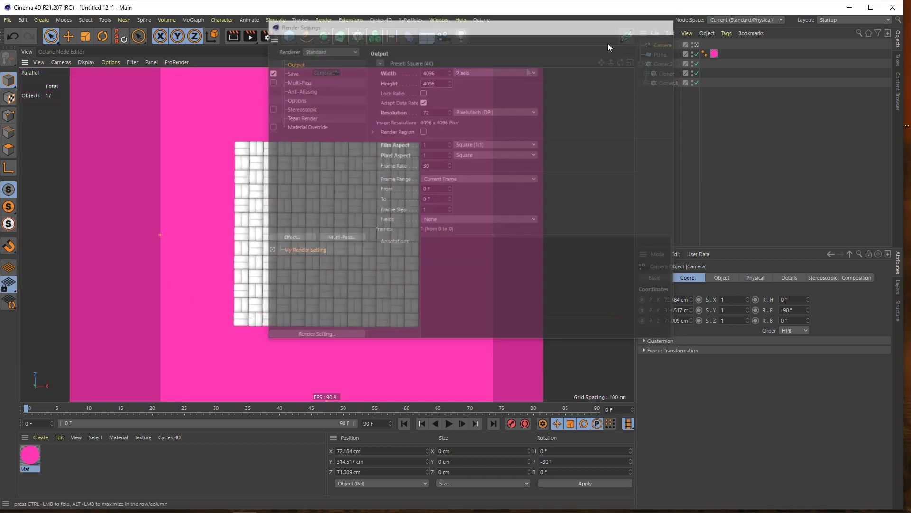
Set the viewport's tinted border opacity to 100% and frame the whole weave within the square camera view.
key(shift+v)
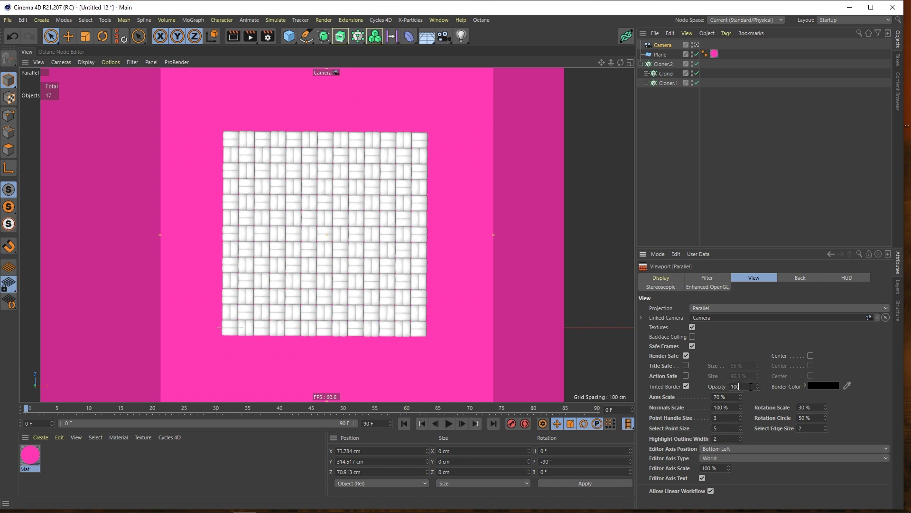
key(Return)
alt+right_drag(347, 252, 365, 246)
alt+middle_drag(355, 242, 370, 255)
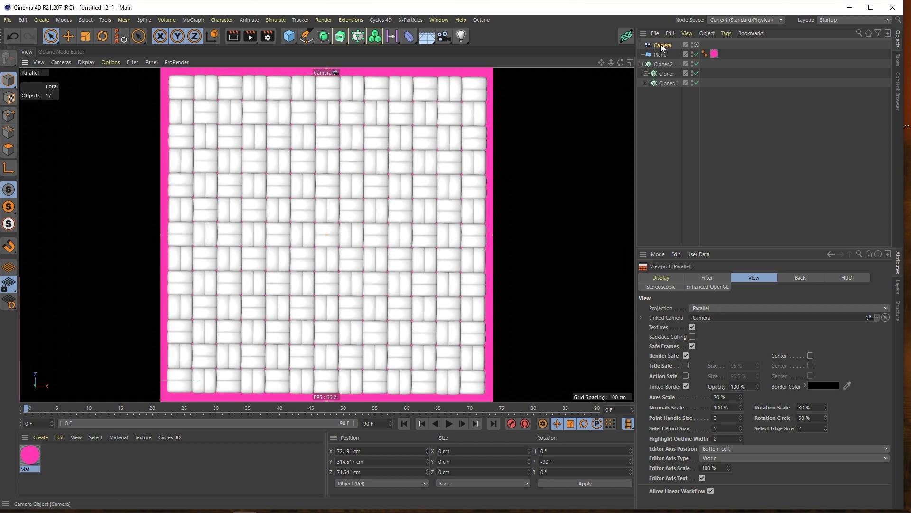
Duplicate the framed camera.
ctrl+drag(663, 49, 661, 53)
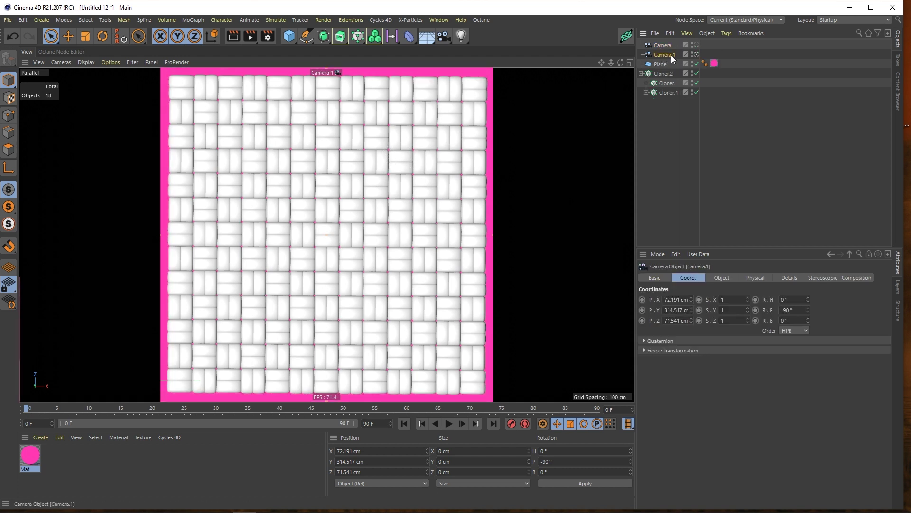
Delete the duplicate camera.
key(Delete)
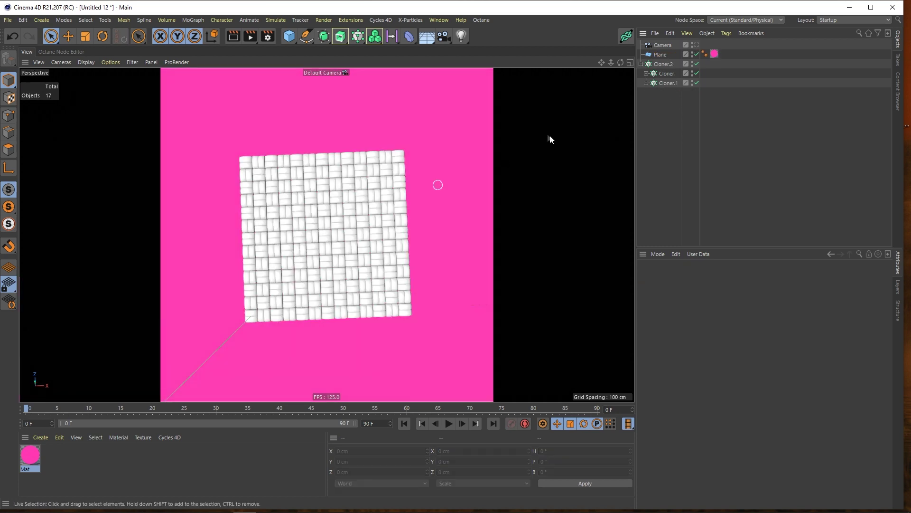
Examine the gaps at the corners between the woven pieces close up and across the whole weave.
alt+drag(305, 265, 304, 208)
alt+right_drag(337, 289, 392, 239)
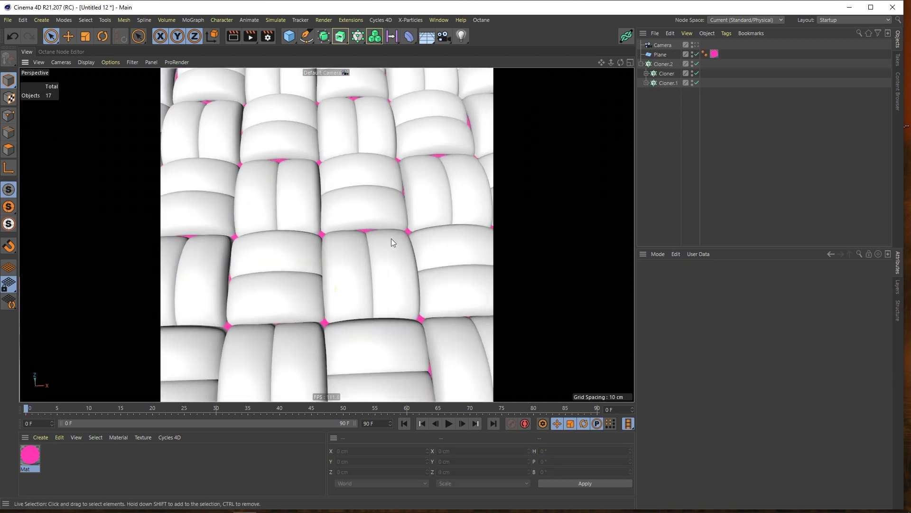
scroll(336, 218, up, 10)
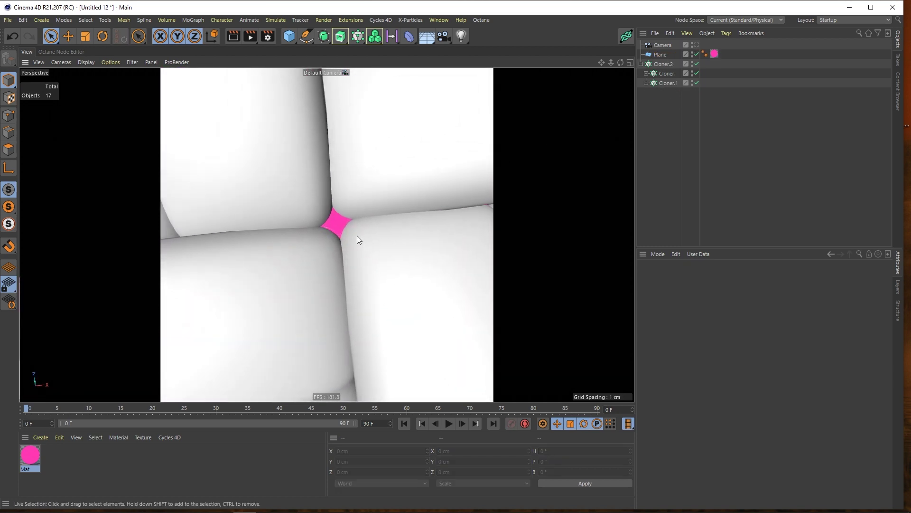
scroll(351, 235, down, 4)
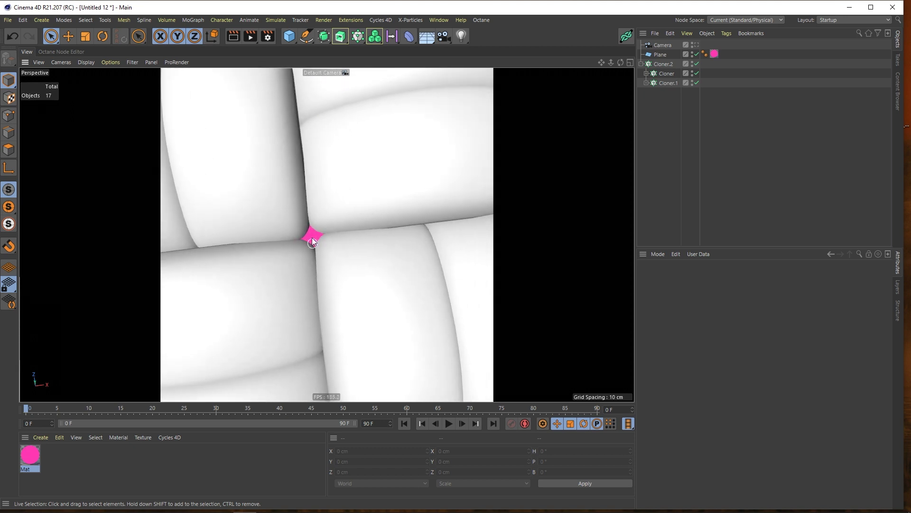
alt+drag(312, 237, 349, 232)
scroll(373, 216, down, 5)
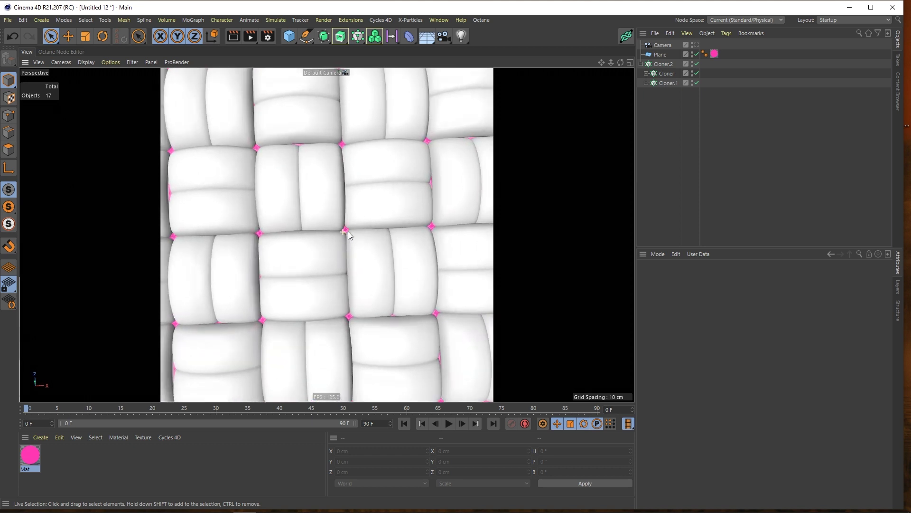
scroll(349, 232, up, 2)
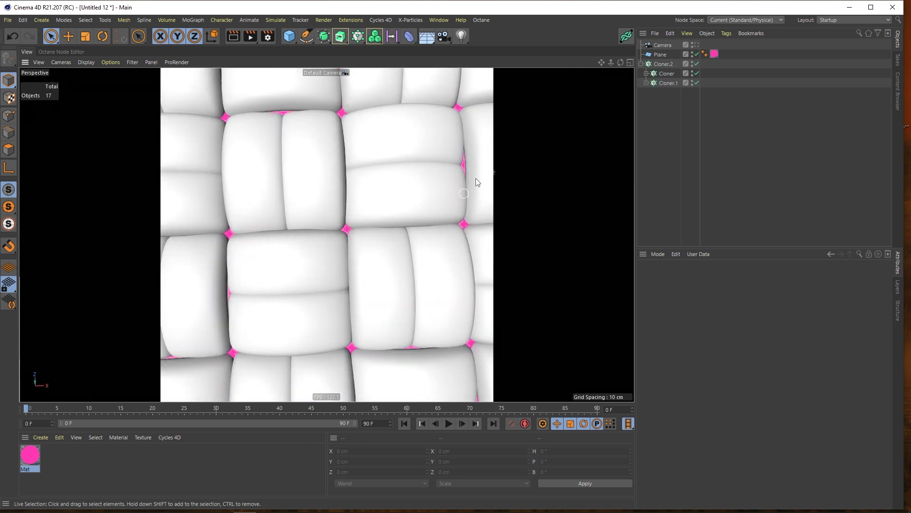
scroll(321, 261, down, 10)
alt+middle_drag(321, 263, 286, 269)
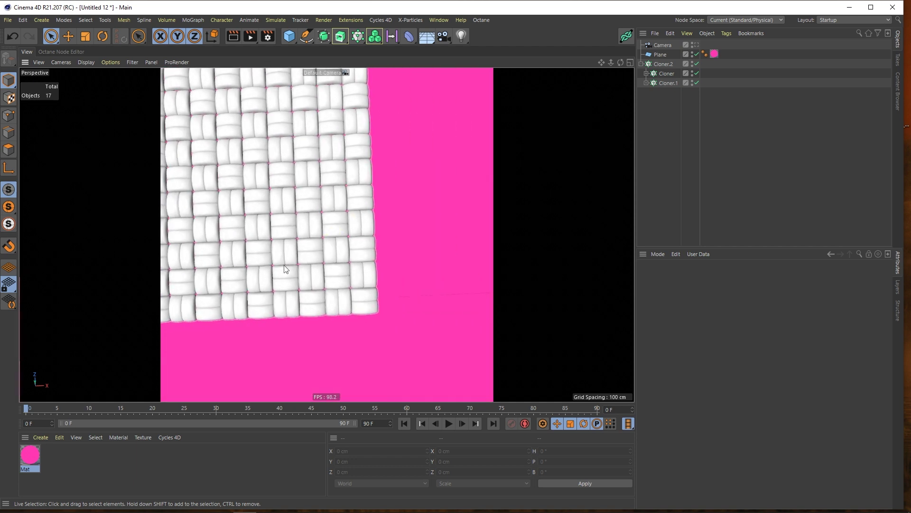
scroll(293, 270, up, 5)
scroll(331, 272, up, 2)
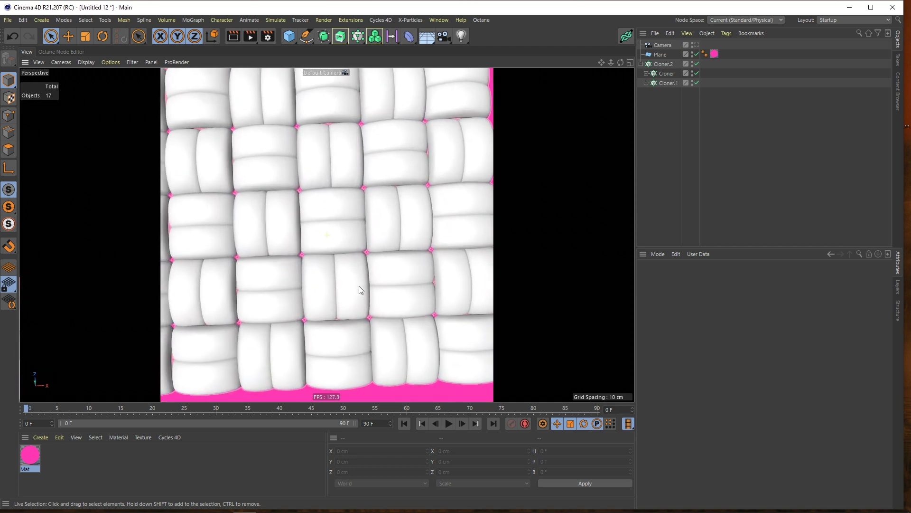
Scale the two Subdivision Surface pieces under Cloner.1's Null slightly along the X axis with the Scale tool.
click(646, 83)
click(652, 92)
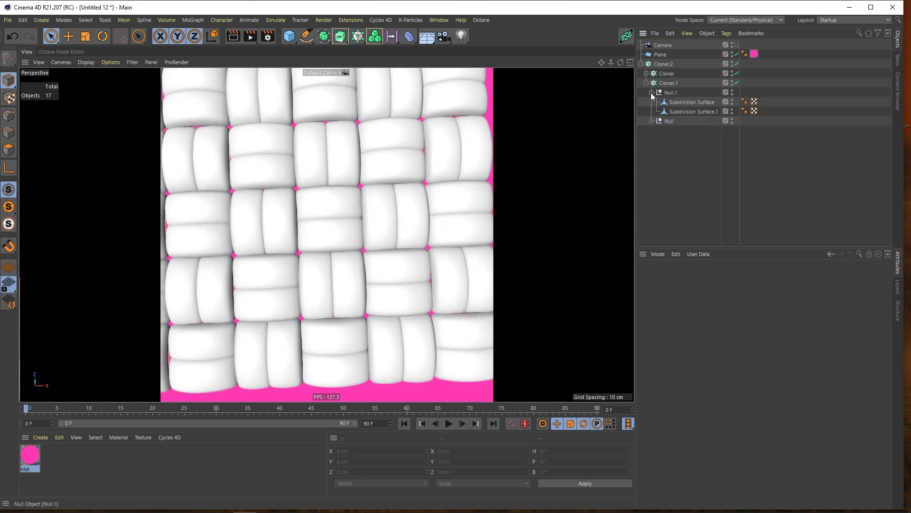
click(652, 121)
click(690, 132)
shift+click(687, 140)
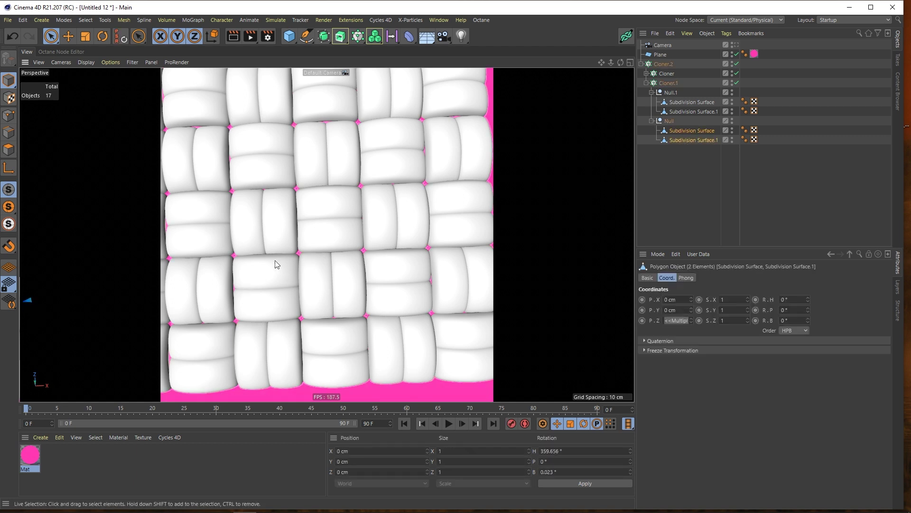
alt+right_drag(276, 263, 226, 265)
alt+middle_drag(226, 265, 315, 220)
scroll(292, 232, up, 2)
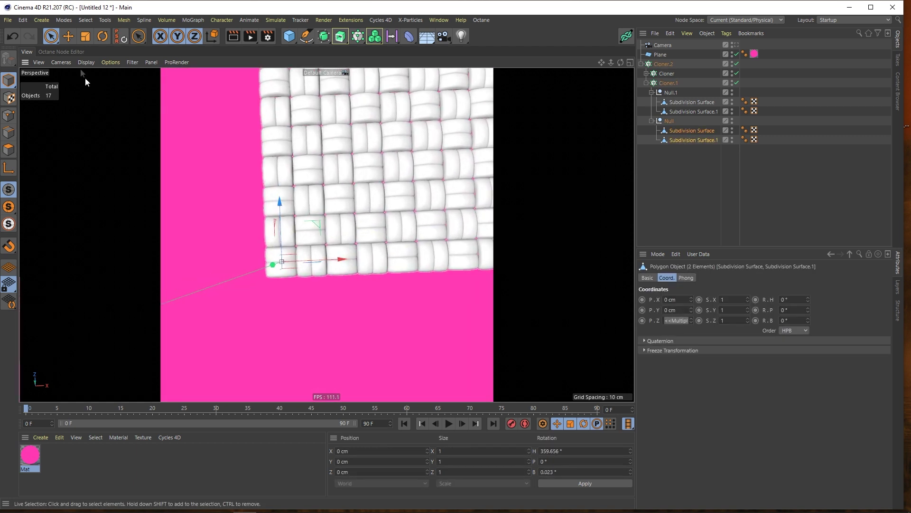
click(85, 37)
alt+right_drag(265, 240, 295, 242)
mouse_move(295, 251)
alt+mouse_down()
mouse_move(302, 271)
mouse_move(311, 260)
alt+mouse_up()
drag(362, 278, 366, 281)
mouse_move(366, 228)
alt+mouse_down()
mouse_move(355, 247)
mouse_move(354, 240)
alt+mouse_up()
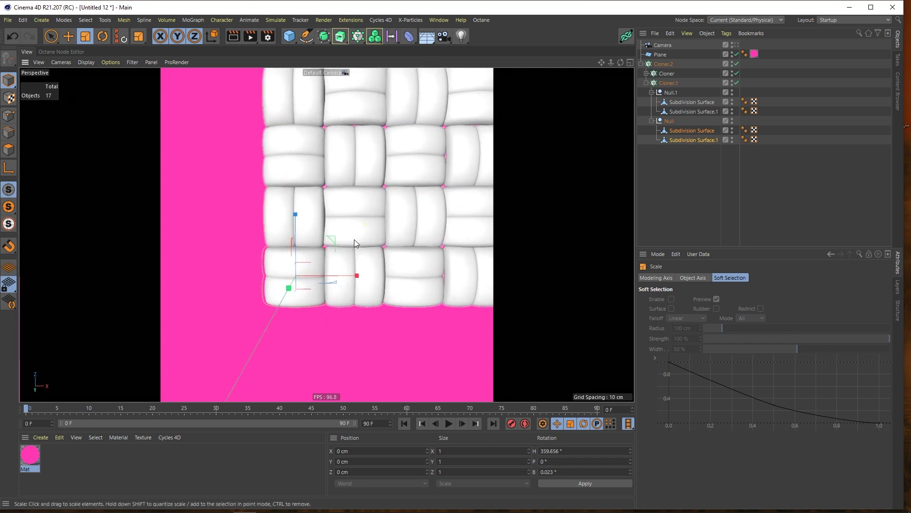
Scale the two Subdivision Surface pieces under Cloner.1's Null.1 along their X axis to about 106%.
click(683, 104)
shift+click(685, 109)
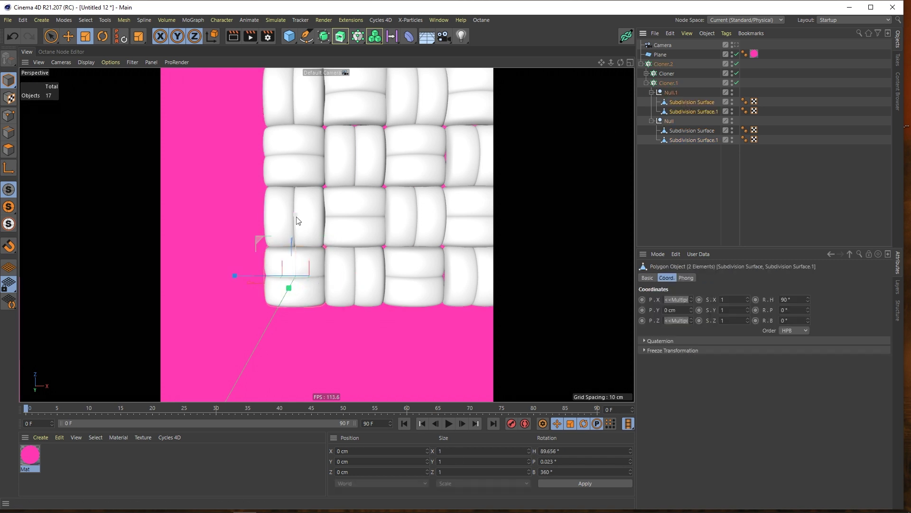
key(y)
key(z)
drag(295, 214, 296, 214)
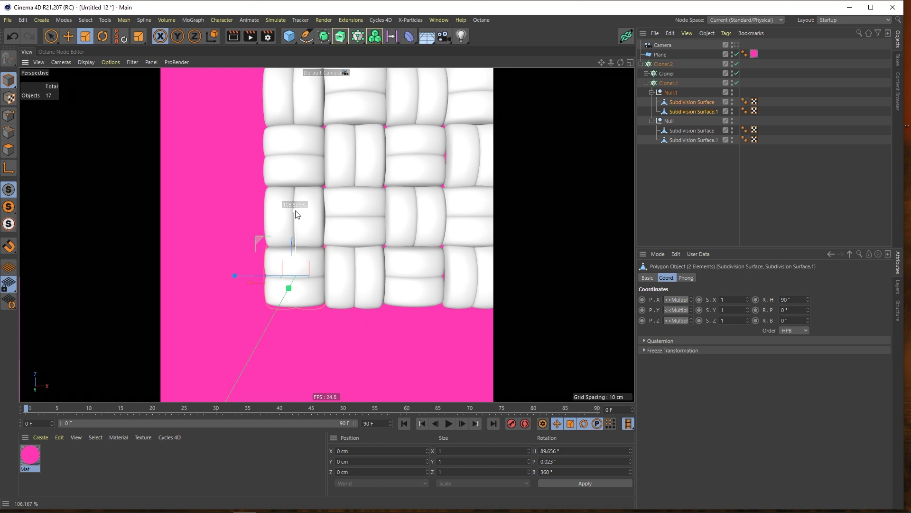
drag(295, 214, 327, 212)
scroll(334, 210, up, 4)
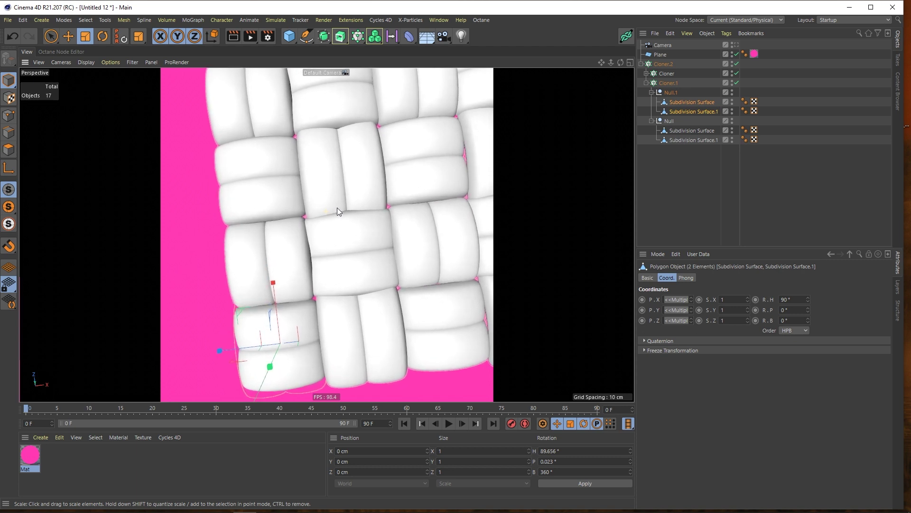
Delete Null and Null.1 from inside Cloner and collapse the two null groups under Cloner.1.
click(646, 73)
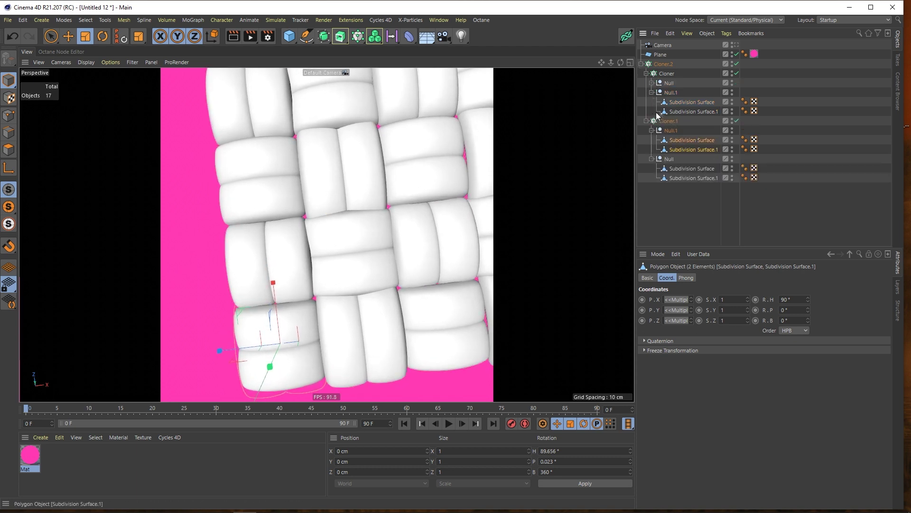
click(652, 84)
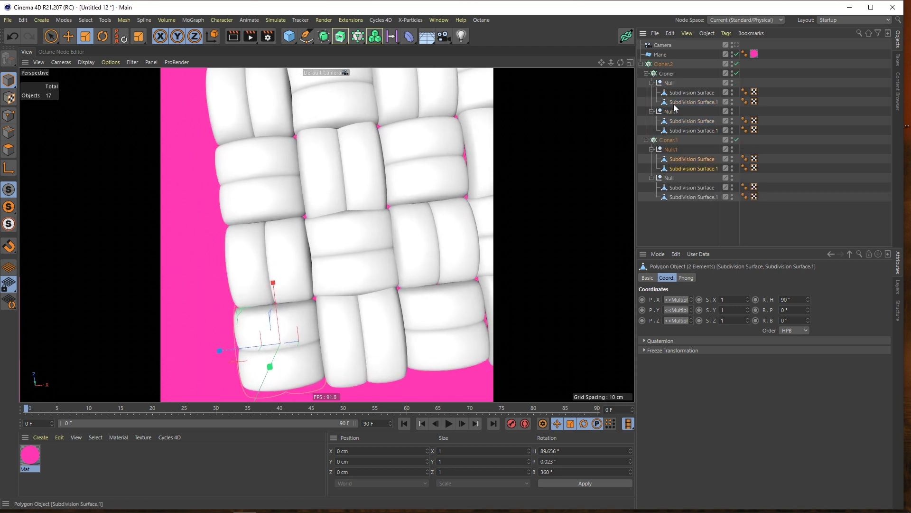
click(652, 83)
click(652, 93)
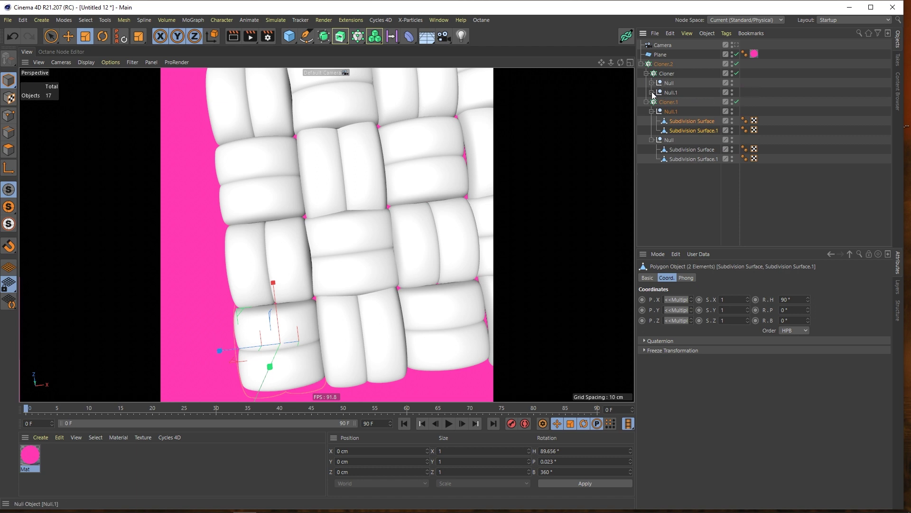
click(671, 84)
shift+click(670, 93)
key(Delete)
click(652, 92)
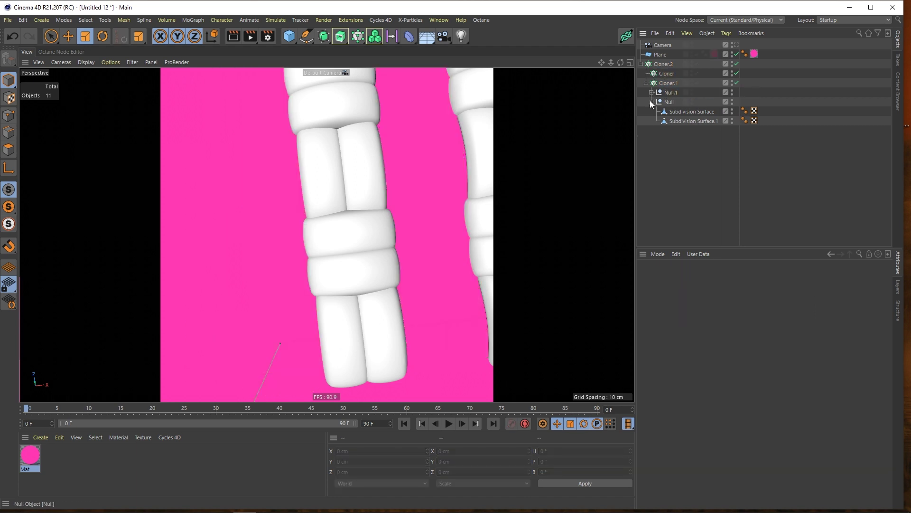
click(652, 102)
Try moving both nulls from Cloner.1 into the empty Cloner, and return them to Cloner.1.
click(671, 92)
shift+click(673, 102)
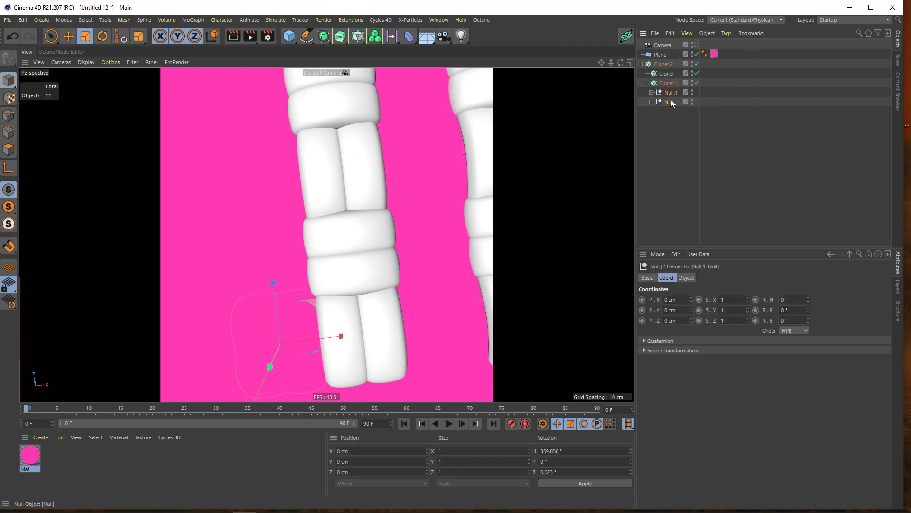
drag(667, 73, 671, 80)
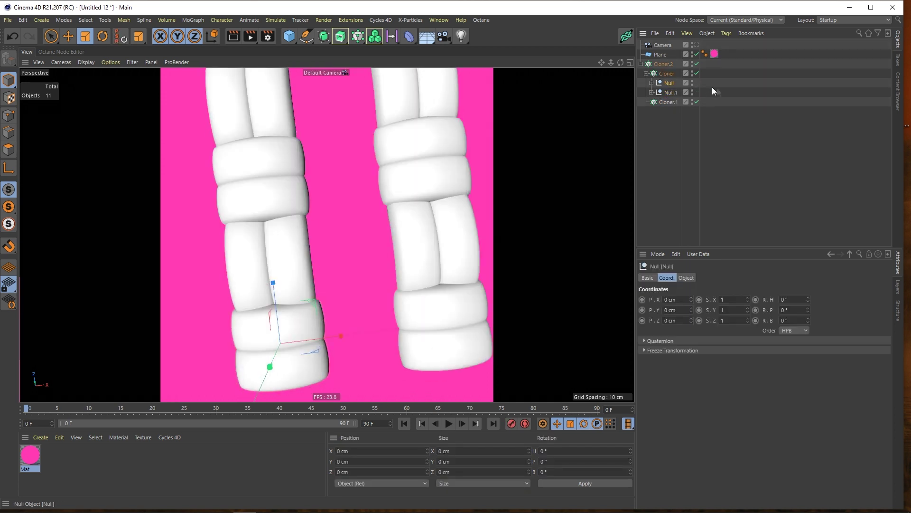
shift+click(670, 90)
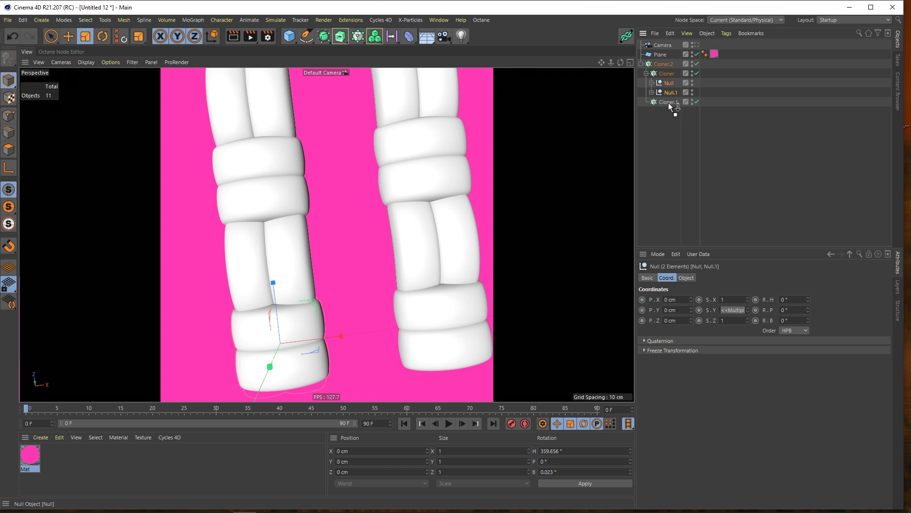
drag(670, 104, 670, 103)
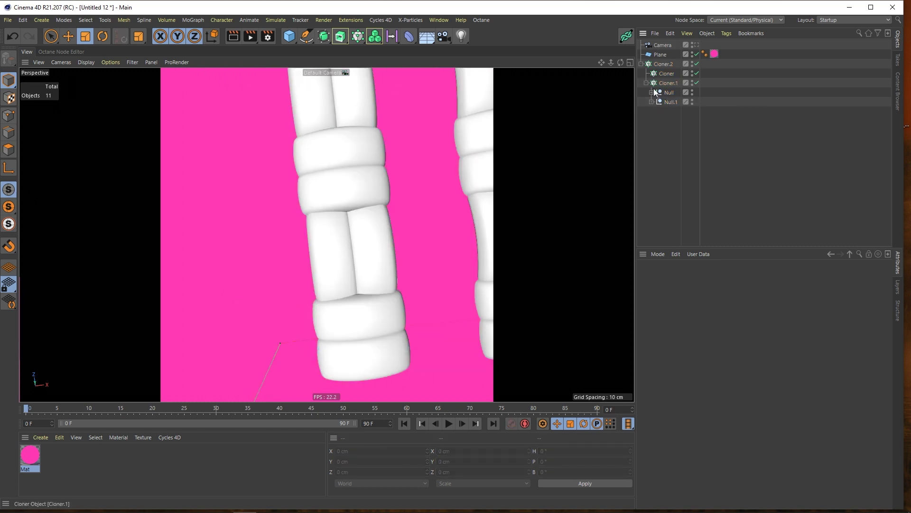
Copy Null and Null.1 from Cloner.1 into Cloner and place the copied Null.1 above Null.
click(670, 102)
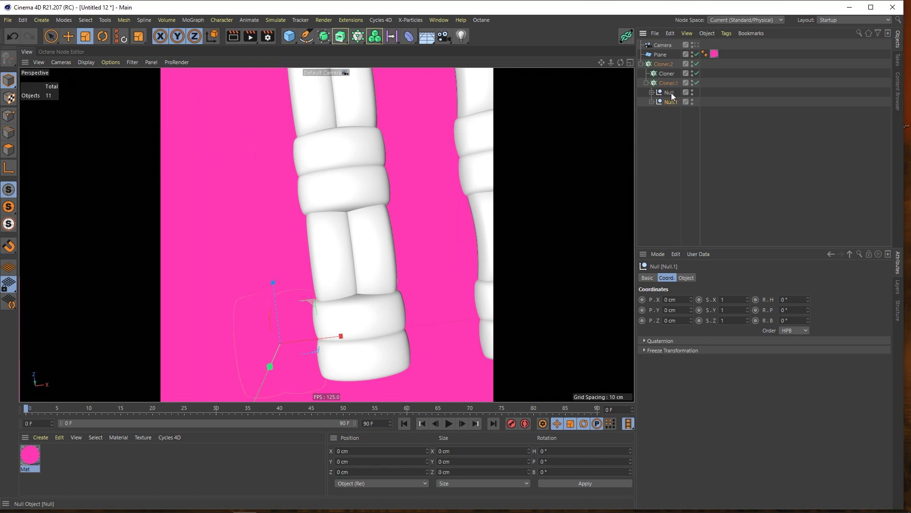
shift+click(671, 94)
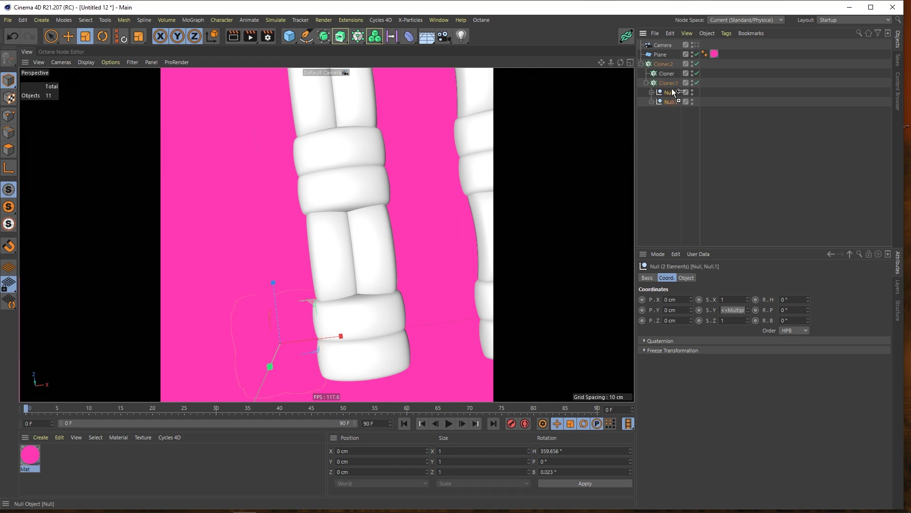
ctrl+drag(670, 73, 668, 72)
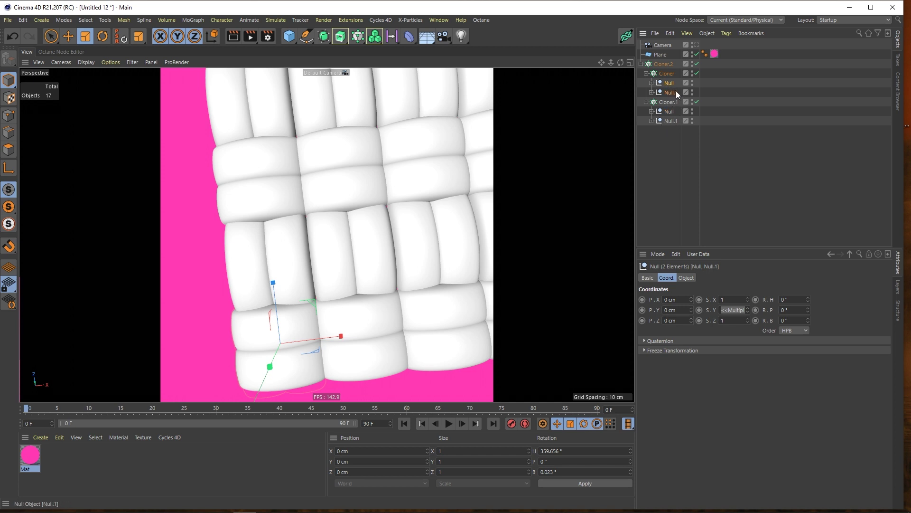
drag(676, 91, 672, 78)
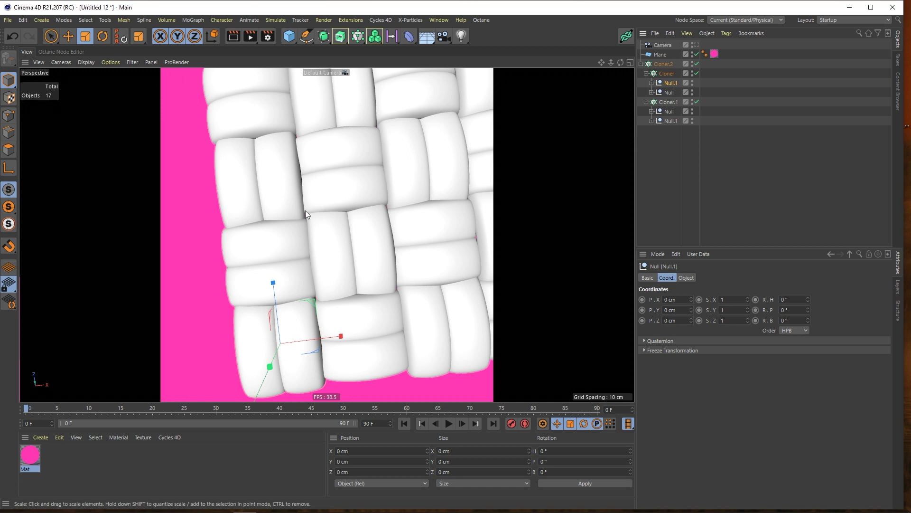
Slightly adjust the X and Z scale of all four Subdivision Surface pieces under Null.1 in both Cloner and Cloner.1.
alt+drag(386, 221, 354, 237)
scroll(397, 229, up, 10)
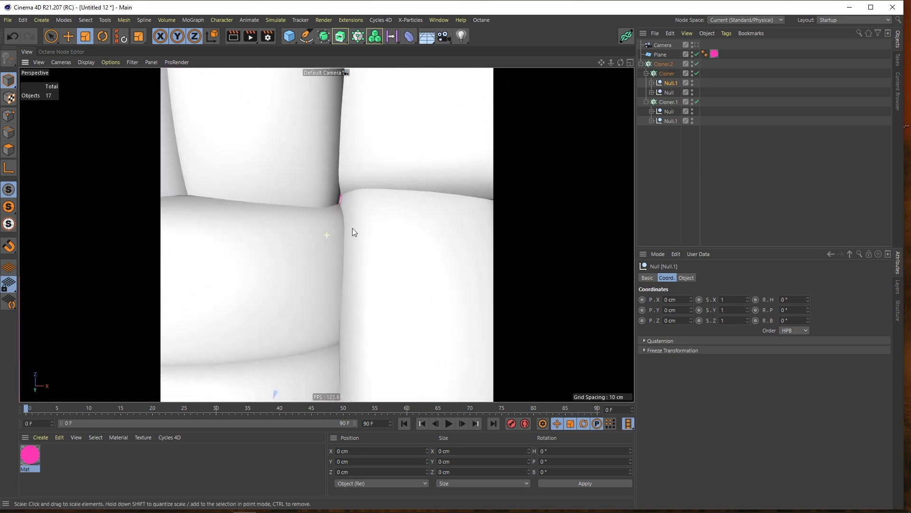
scroll(345, 209, down, 10)
mouse_move(315, 230)
alt+mouse_down()
mouse_move(331, 229)
mouse_move(303, 239)
mouse_move(307, 229)
mouse_move(305, 240)
alt+mouse_up()
scroll(305, 239, up, 2)
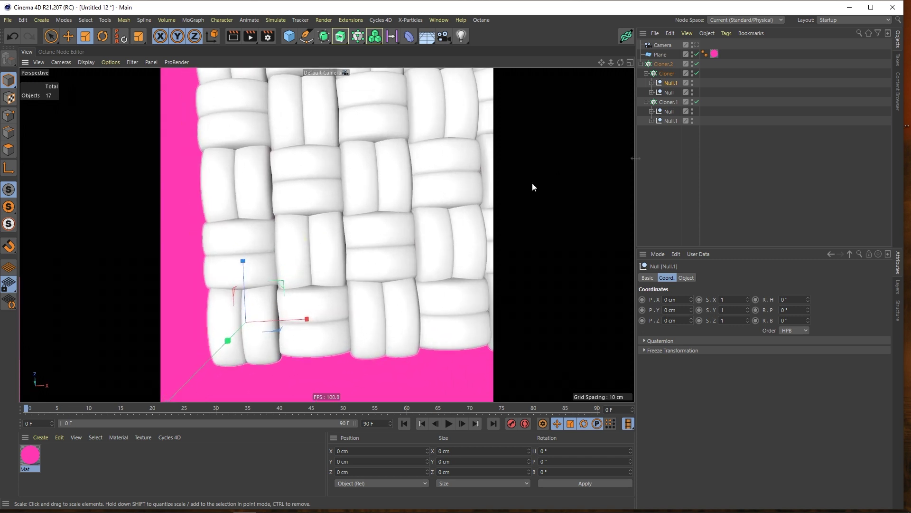
click(652, 84)
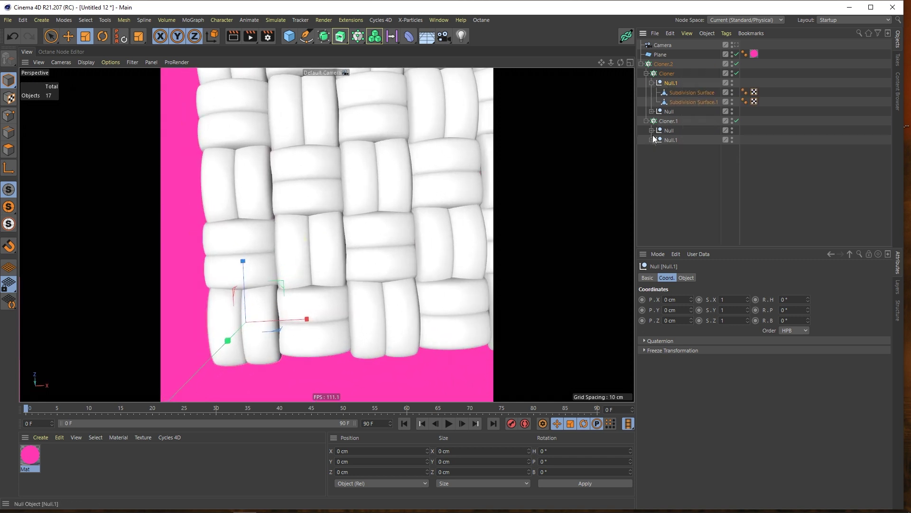
click(652, 139)
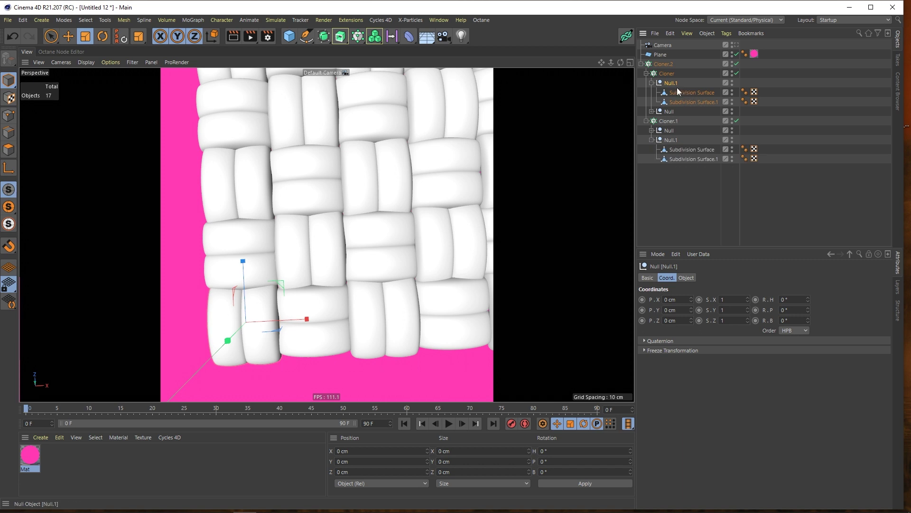
ctrl+click(700, 102)
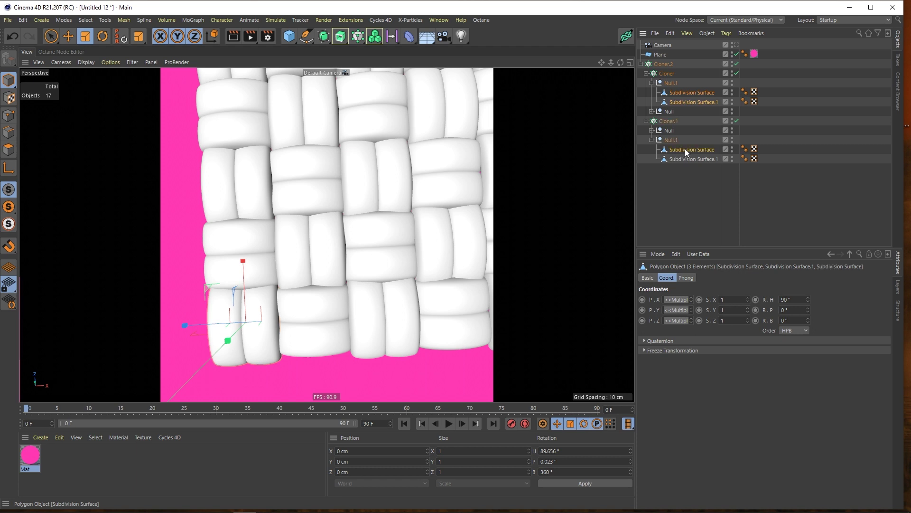
alt+middle_drag(197, 304, 223, 285)
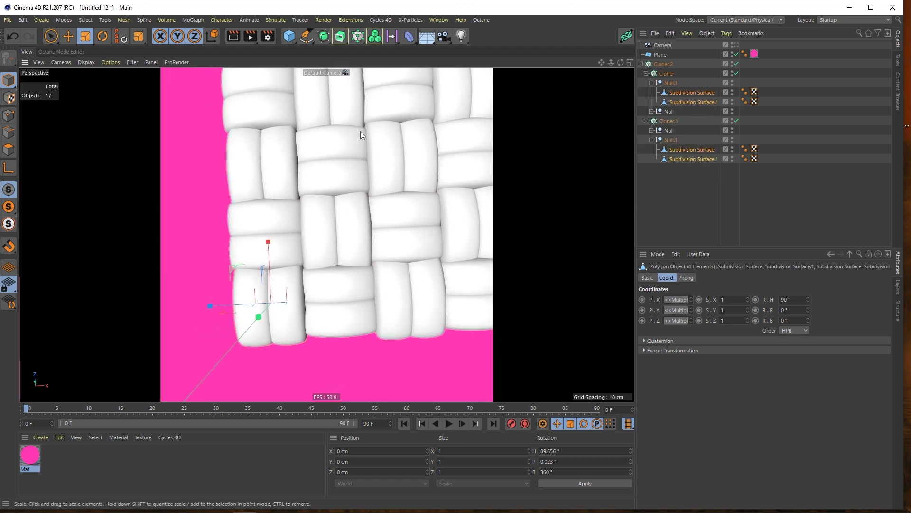
drag(267, 243, 268, 243)
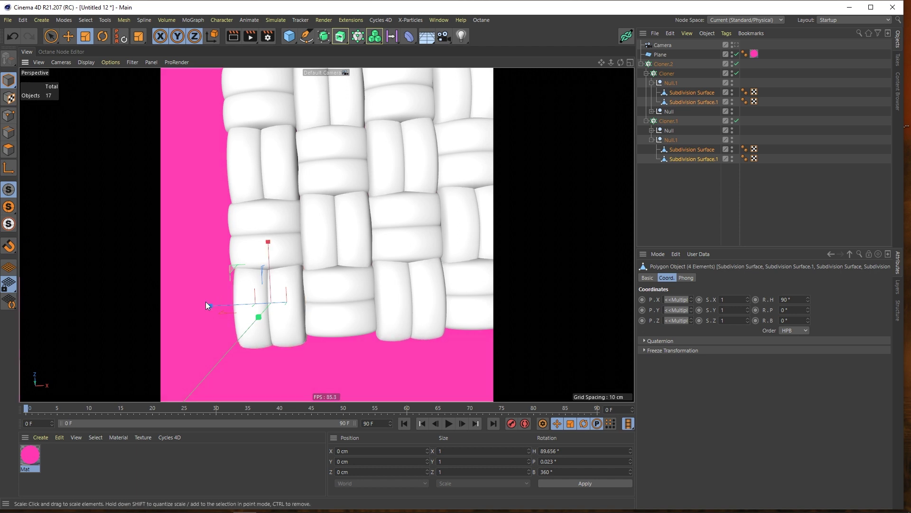
drag(207, 303, 208, 305)
drag(269, 243, 269, 249)
scroll(309, 252, up, 2)
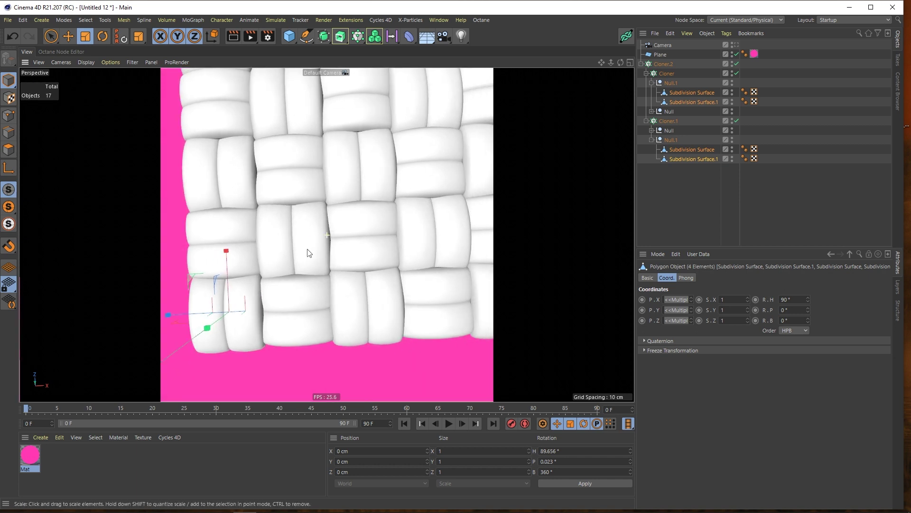
Examine the woven pieces from above and from low angles, checking the joints along the pattern's front corner for gaps.
scroll(321, 244, down, 5)
scroll(351, 229, up, 6)
scroll(315, 242, down, 5)
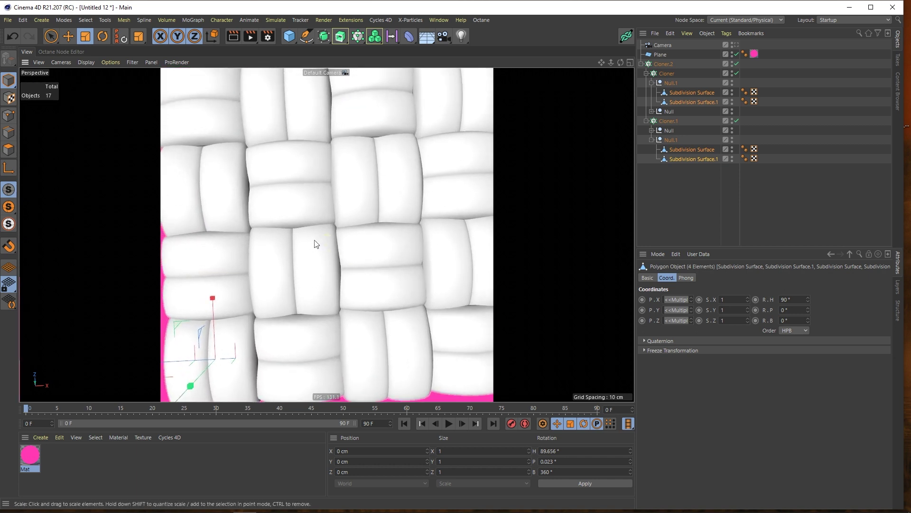
alt+drag(315, 240, 343, 196)
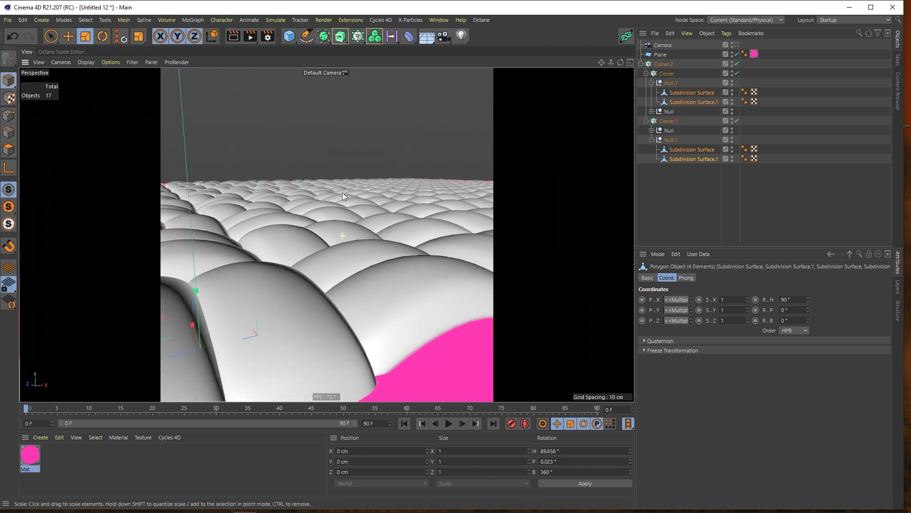
alt+drag(345, 250, 434, 166)
alt+drag(361, 263, 341, 307)
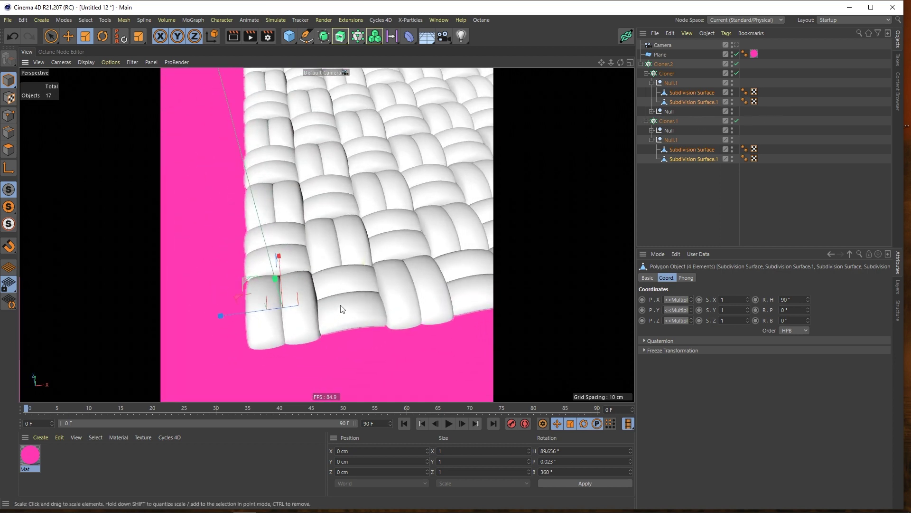
alt+right_drag(341, 307, 369, 292)
alt+drag(358, 293, 253, 253)
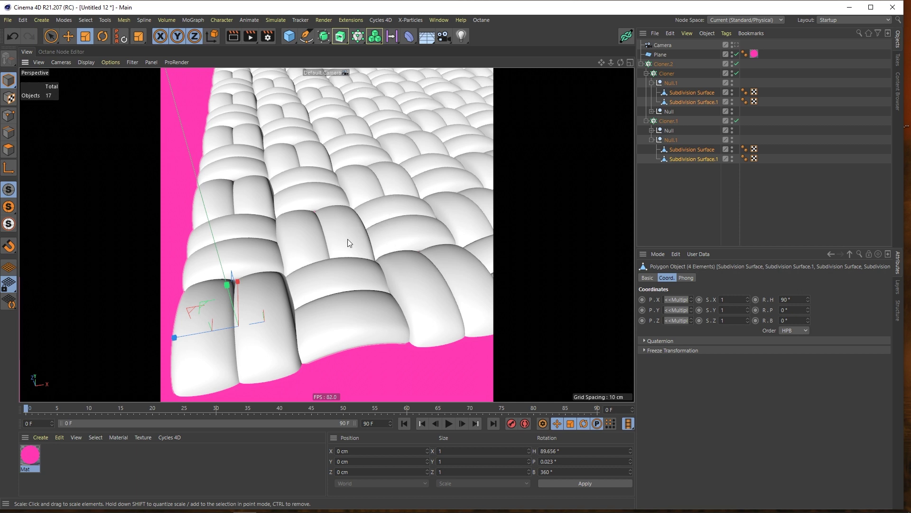
alt+drag(273, 269, 249, 264)
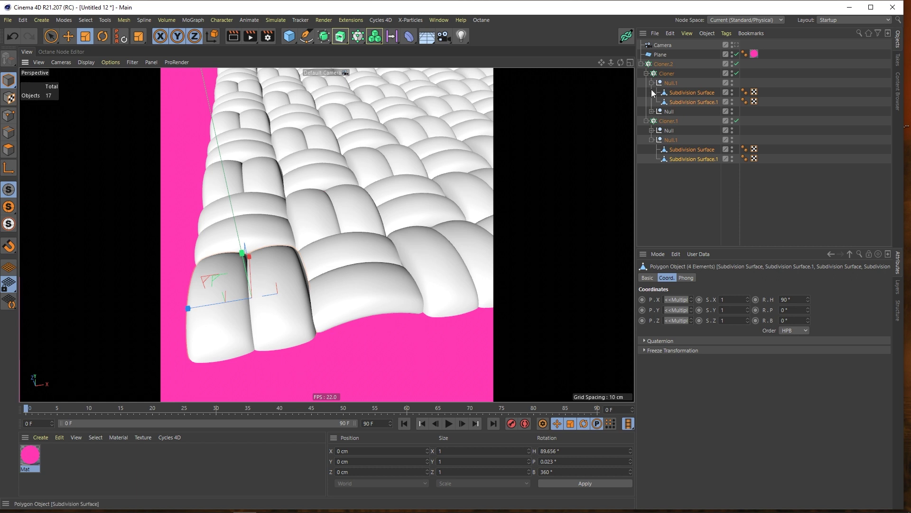
Slightly increase the Y scale of all four Subdivision Surface pieces under Null in both Cloner and Cloner.1.
click(652, 112)
click(651, 150)
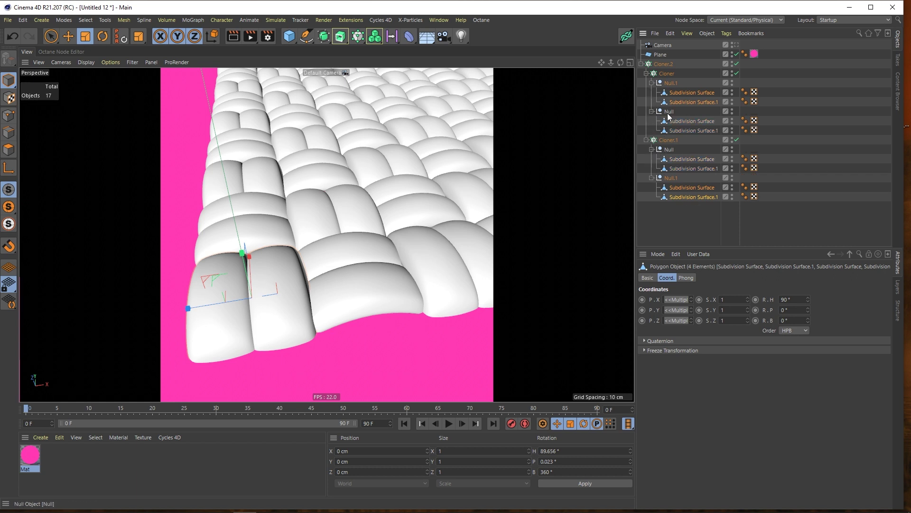
click(679, 121)
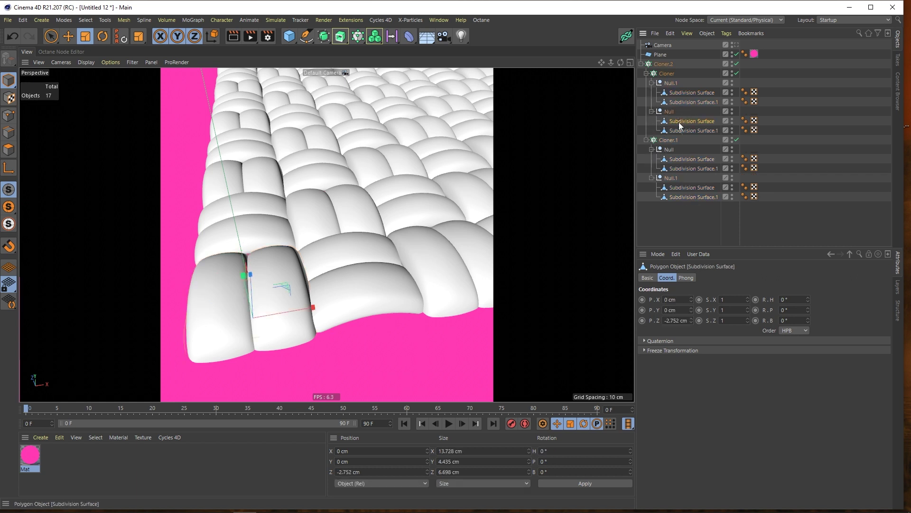
shift+click(680, 132)
ctrl+click(683, 168)
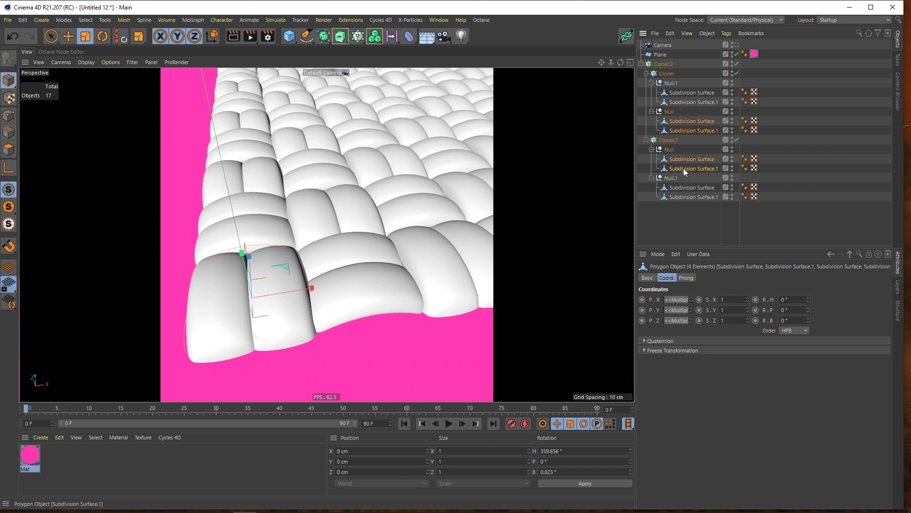
alt+middle_drag(295, 270, 307, 231)
scroll(280, 241, up, 3)
alt+drag(280, 241, 262, 229)
alt+drag(365, 231, 380, 254)
drag(285, 207, 395, 250)
alt+right_drag(395, 250, 435, 240)
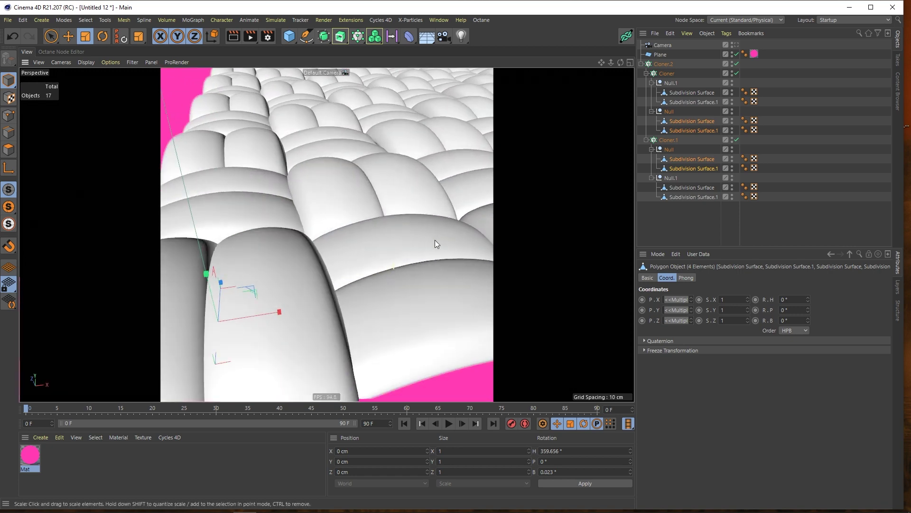
mouse_move(378, 244)
alt+mouse_down()
mouse_move(374, 255)
mouse_move(364, 246)
alt+mouse_up()
scroll(363, 243, down, 4)
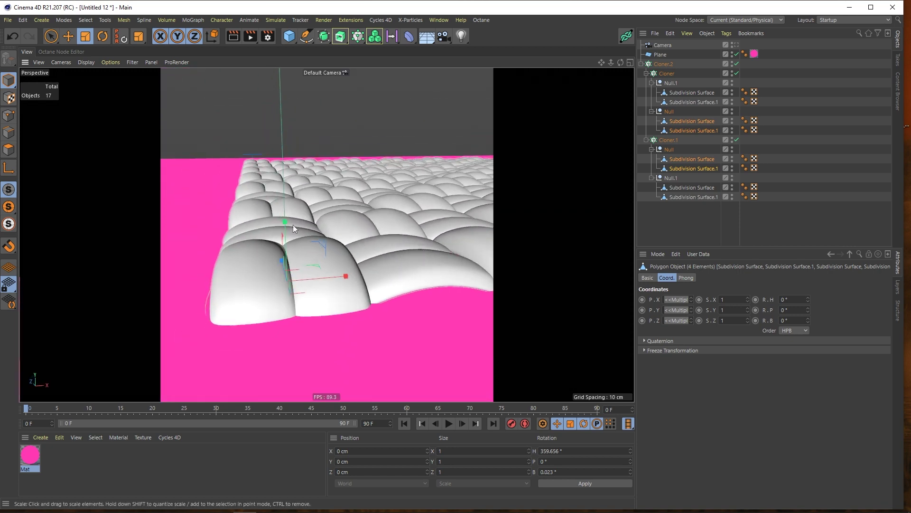
drag(284, 222, 285, 219)
Examine the weave from above and up close, checking the joints between pieces in the middle and along the edges.
alt+drag(356, 242, 328, 213)
scroll(369, 229, down, 4)
scroll(353, 168, down, 4)
alt+middle_drag(353, 168, 316, 244)
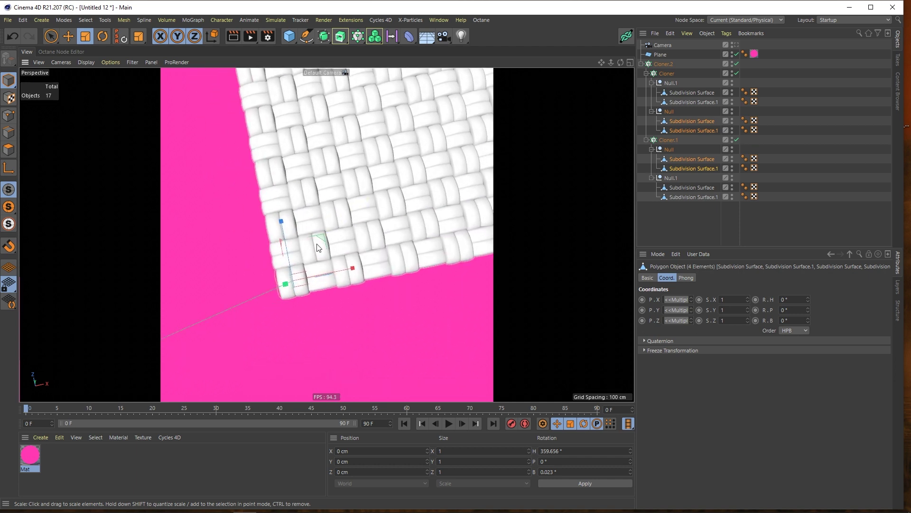
scroll(318, 246, up, 5)
drag(344, 295, 427, 193)
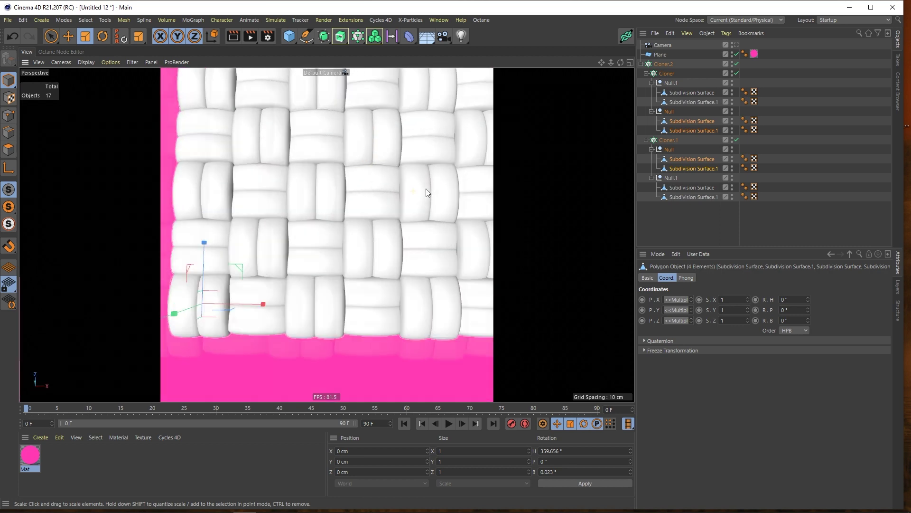
alt+right_drag(426, 189, 475, 193)
alt+middle_drag(340, 205, 352, 237)
alt+drag(356, 237, 451, 161)
alt+right_drag(343, 233, 371, 222)
alt+drag(371, 224, 269, 289)
alt+right_drag(373, 245, 337, 264)
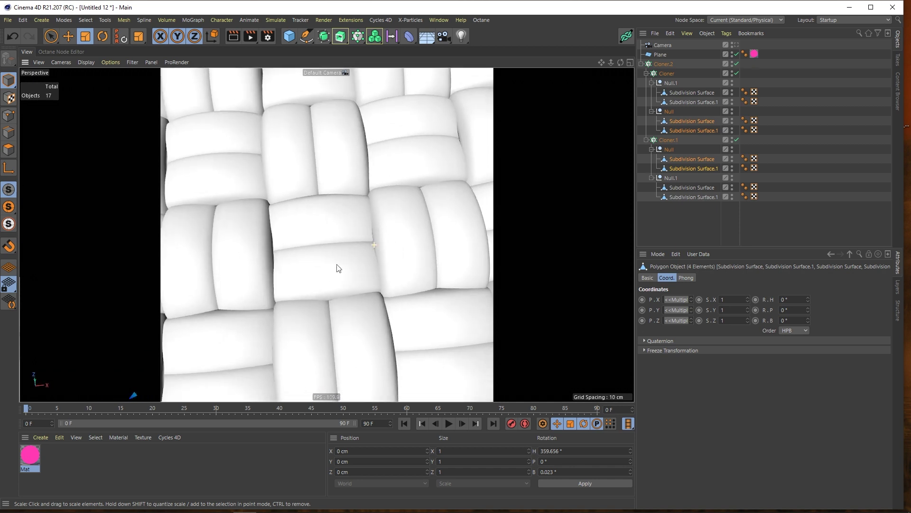
alt+drag(339, 269, 319, 285)
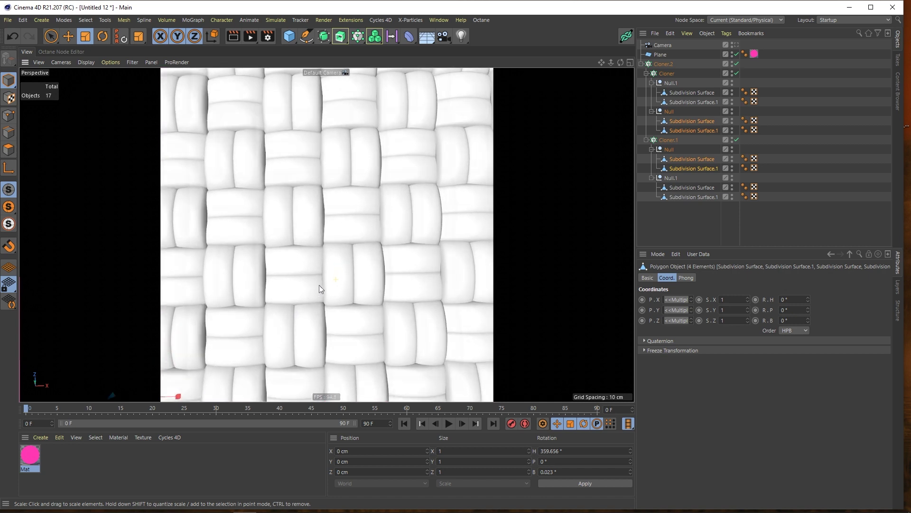
scroll(318, 282, up, 3)
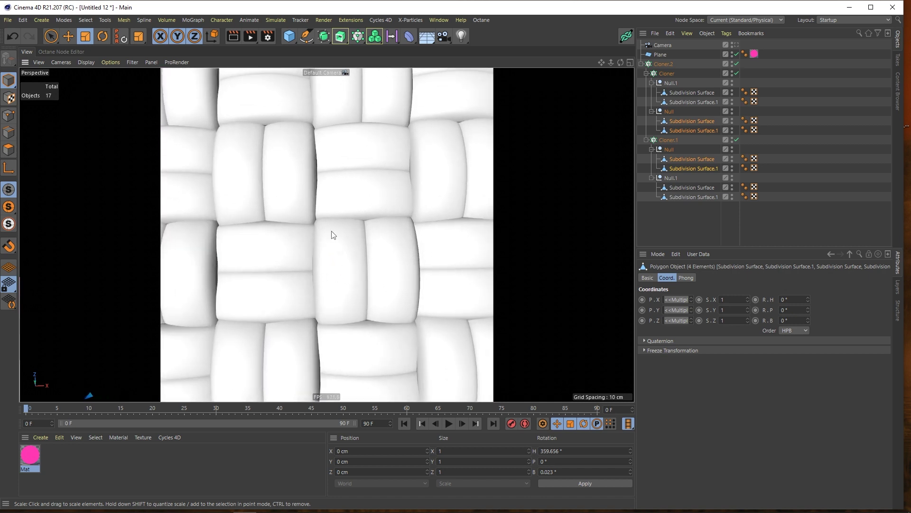
alt+right_drag(268, 262, 241, 266)
alt+middle_drag(241, 266, 371, 219)
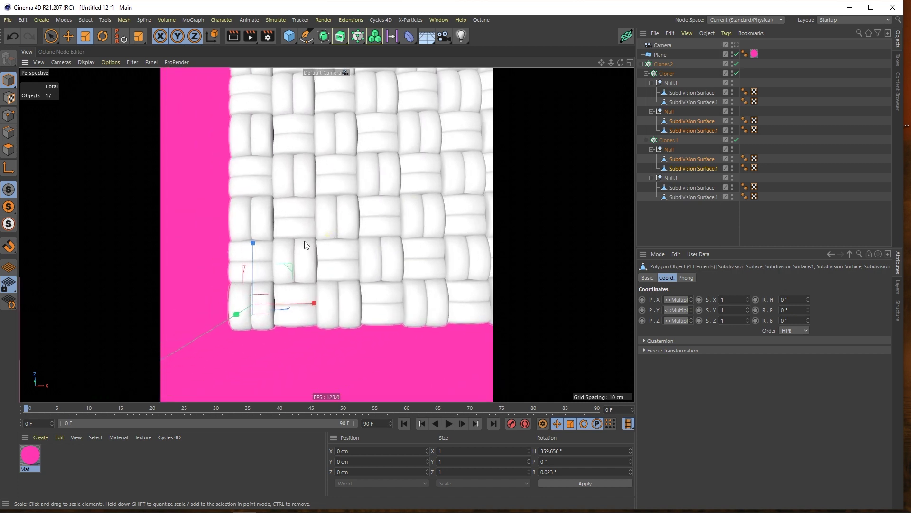
Check the pattern's framing through the Camera, return to the default perspective, and inspect the weave at an angle.
click(735, 44)
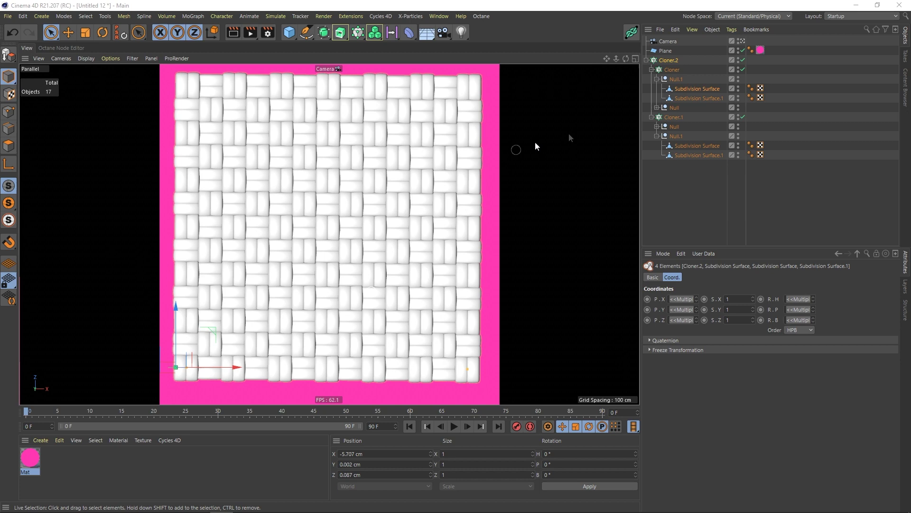
click(742, 41)
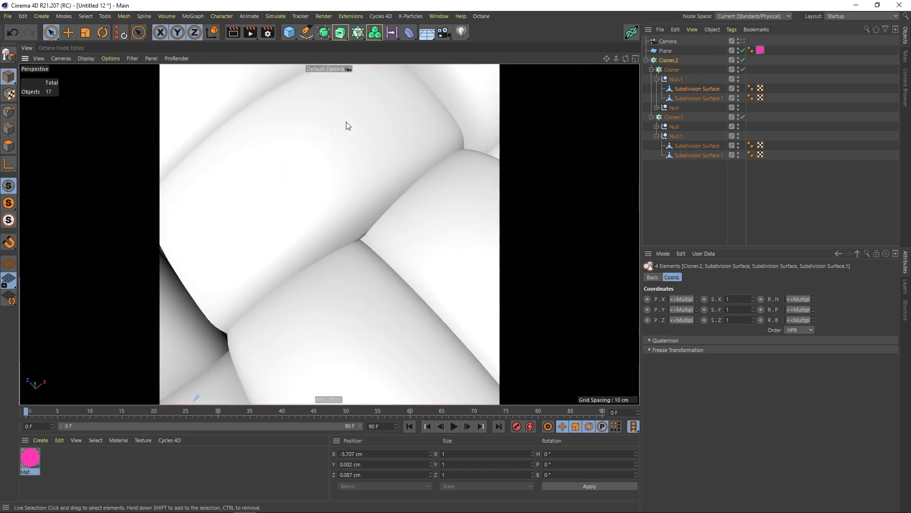
scroll(354, 146, down, 10)
alt+middle_drag(347, 147, 349, 167)
scroll(360, 189, up, 4)
alt+drag(376, 213, 317, 223)
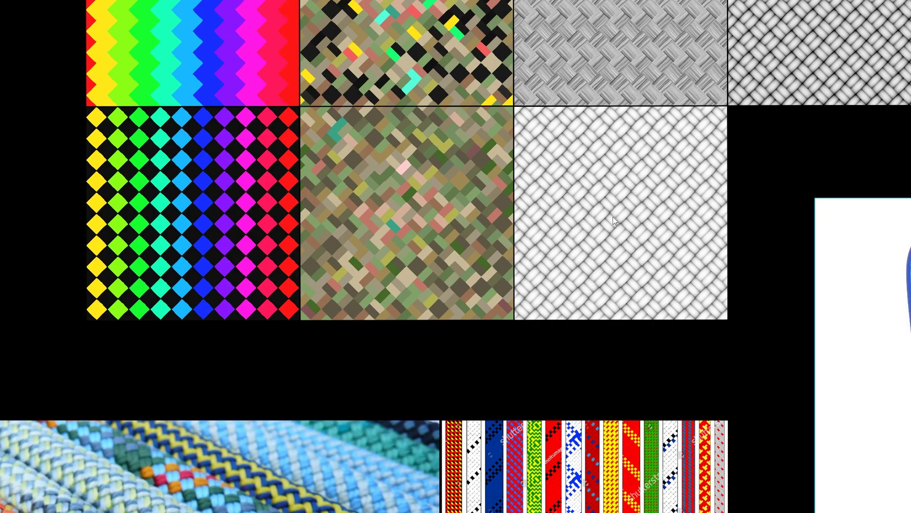
Switch to the image reference board and examine the white and grey weave textures, the coloured pattern tiles and the rope renders.
scroll(621, 218, up, 3)
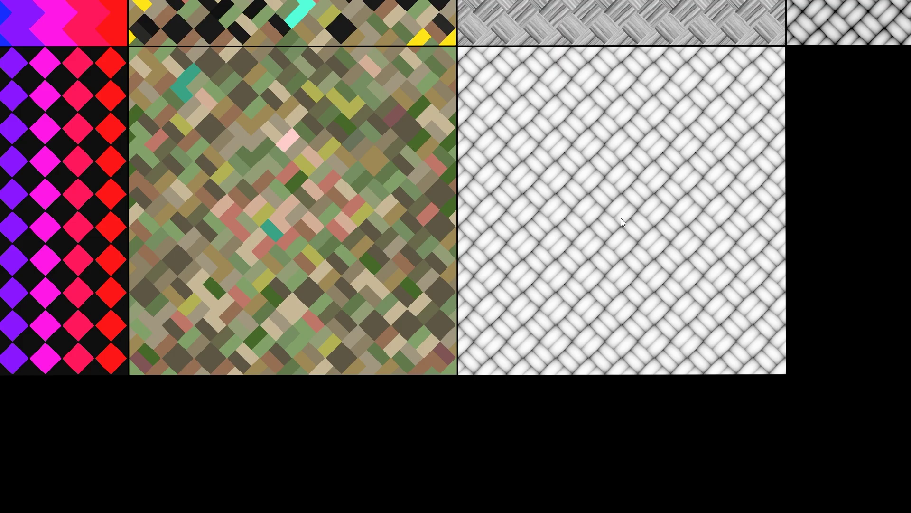
middle_drag(617, 195, 570, 235)
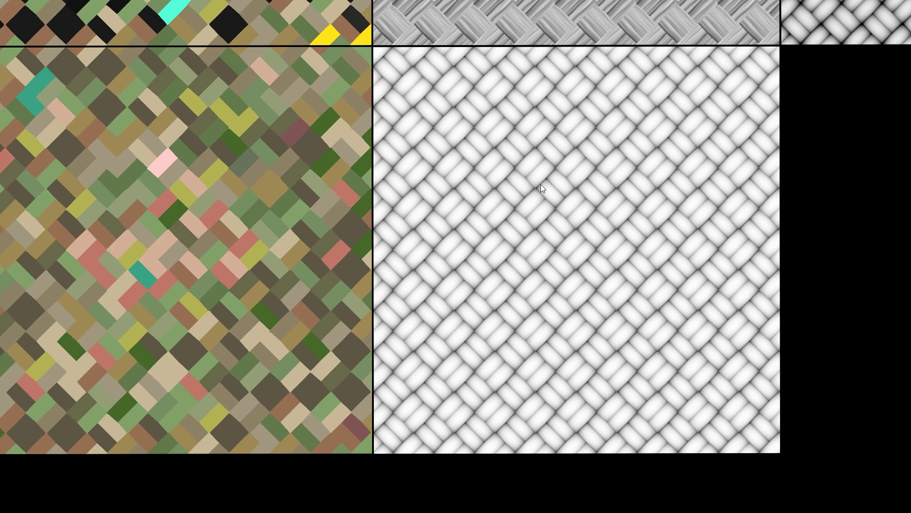
scroll(541, 185, down, 1)
middle_drag(546, 143, 528, 303)
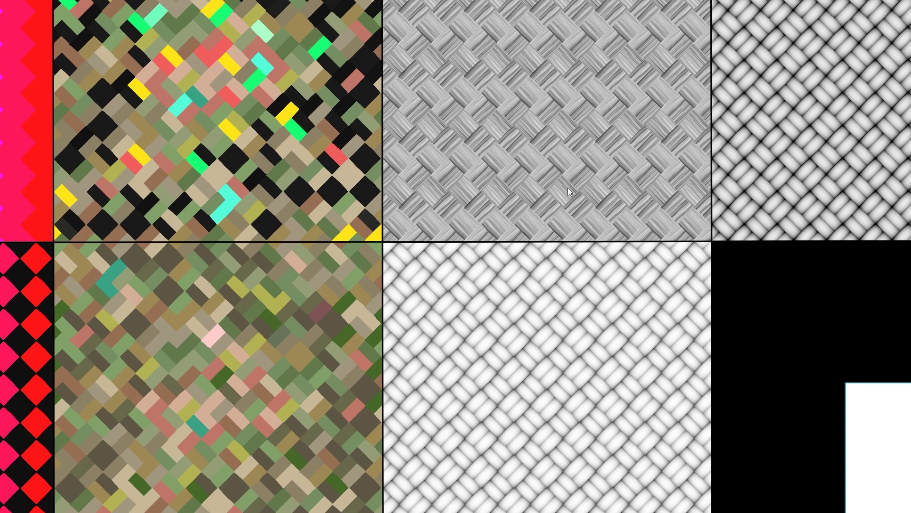
scroll(567, 190, down, 1)
middle_drag(595, 172, 599, 123)
middle_drag(328, 281, 526, 344)
middle_drag(432, 221, 534, 328)
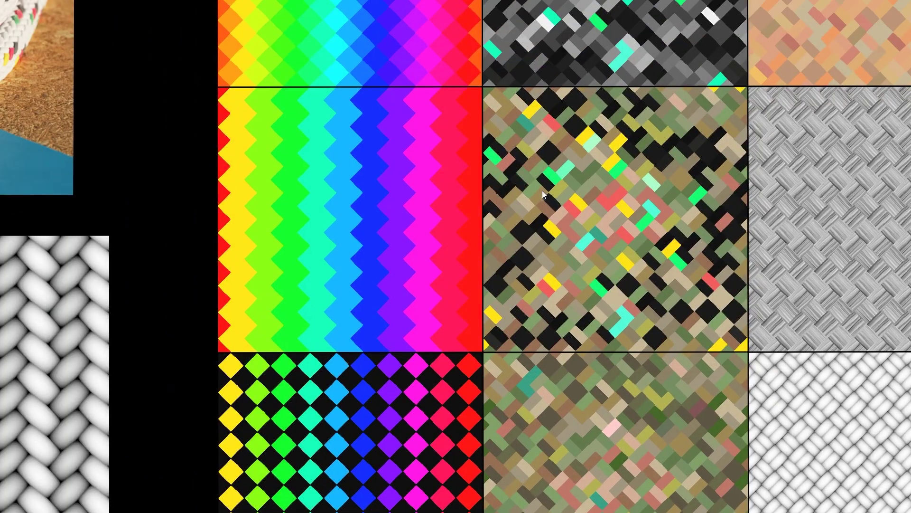
scroll(525, 154, down, 2)
middle_drag(525, 158, 478, 307)
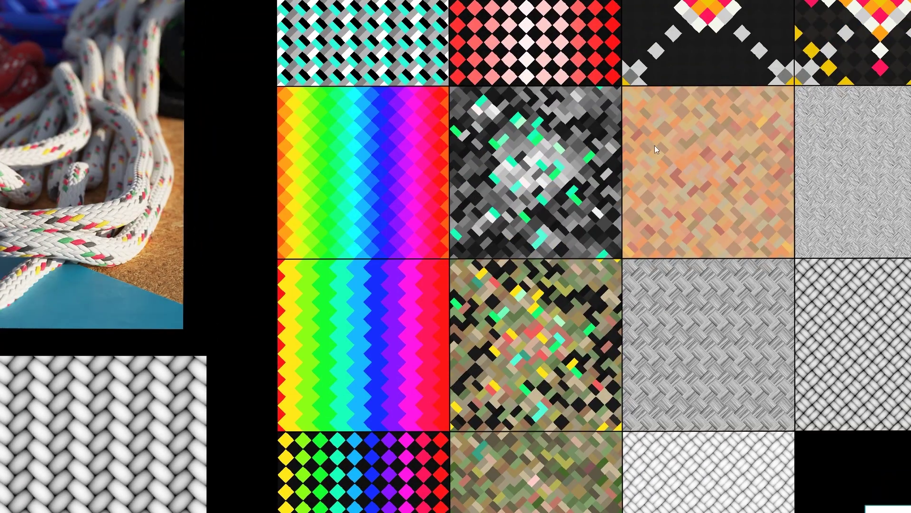
middle_drag(566, 143, 509, 277)
middle_drag(110, 94, 563, 166)
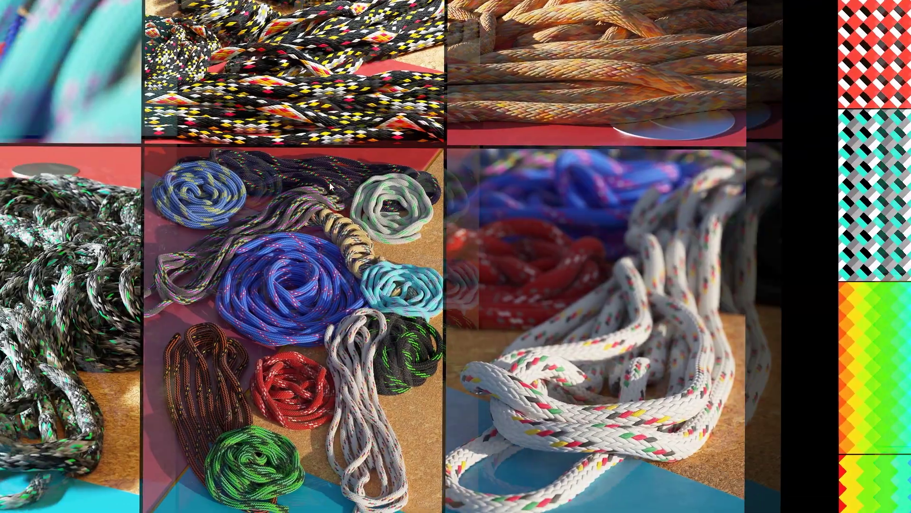